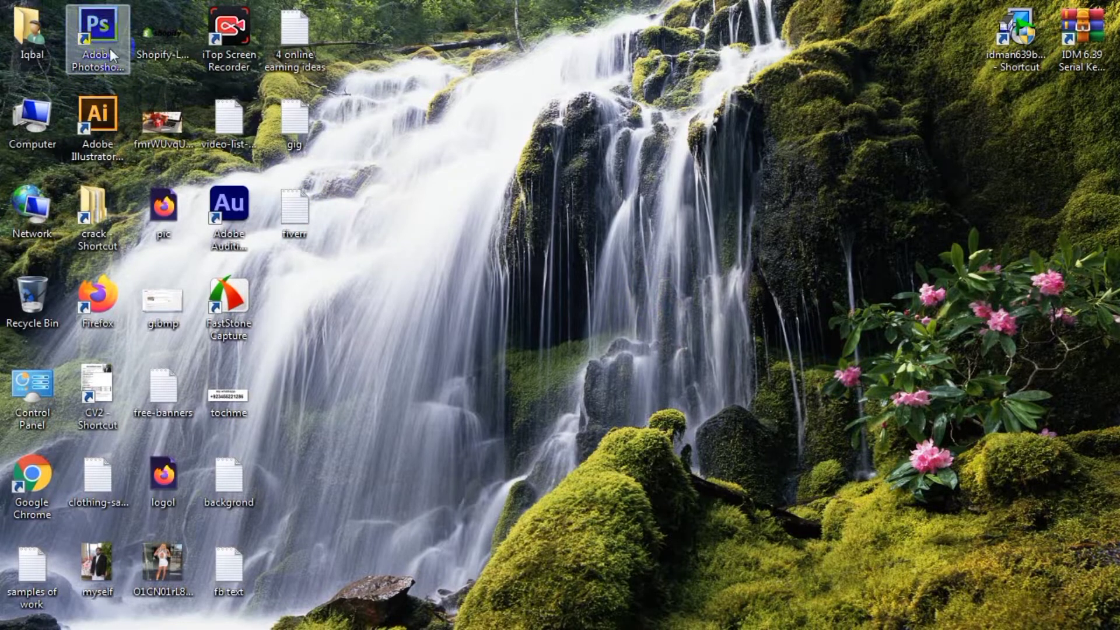
# Launch Adobe Photoshop and activate the Magic Wand tool.
pyautogui.doubleClick(109, 28)
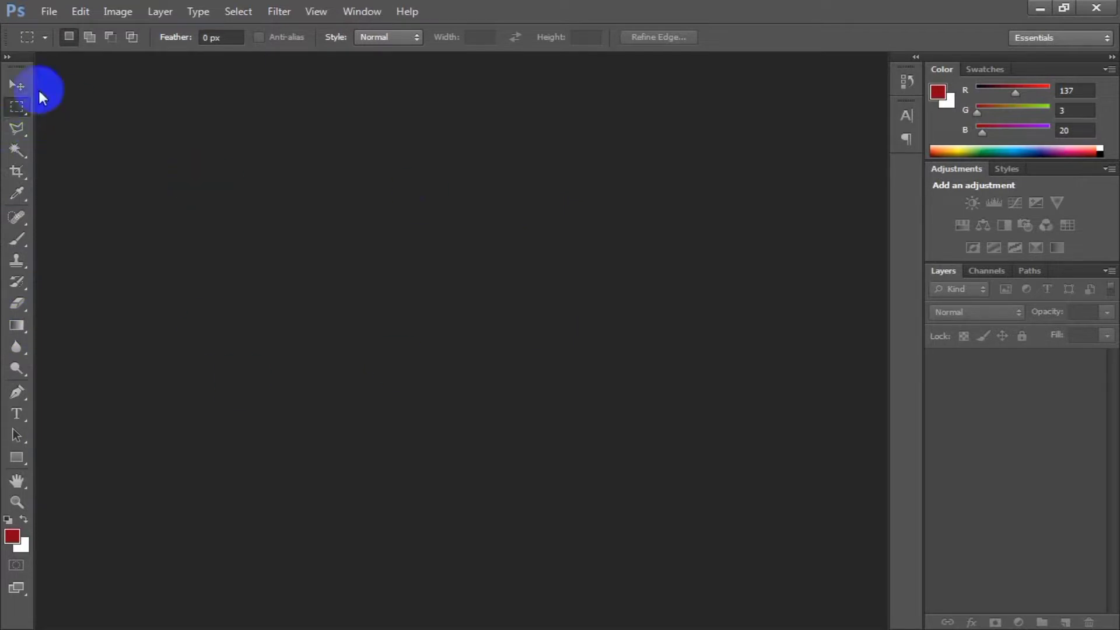
pyautogui.click(25, 154)
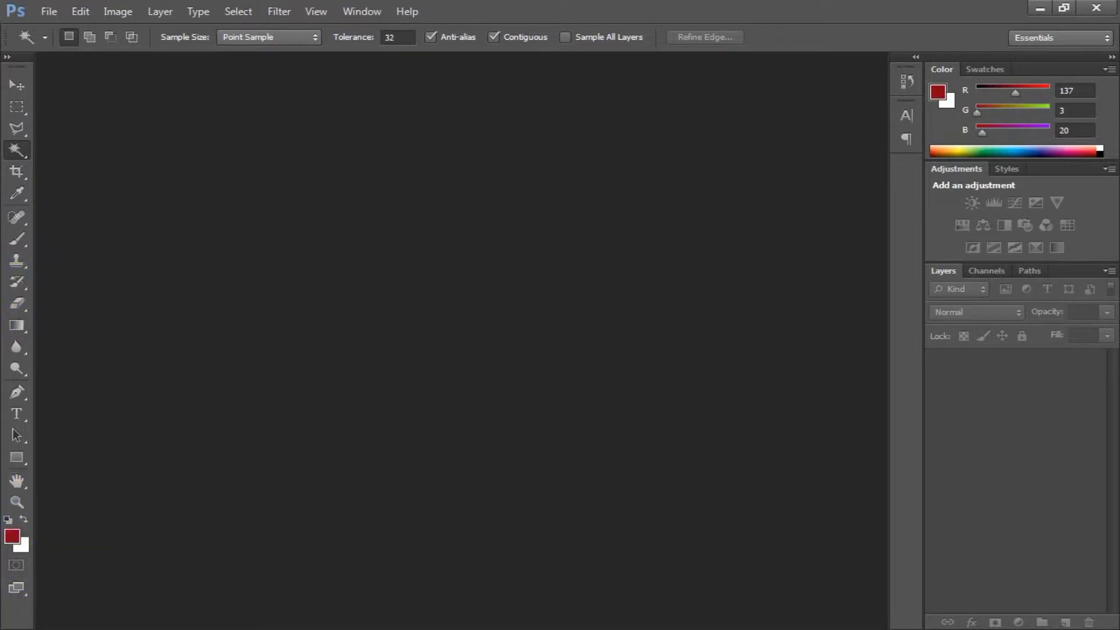
pyautogui.press('super')
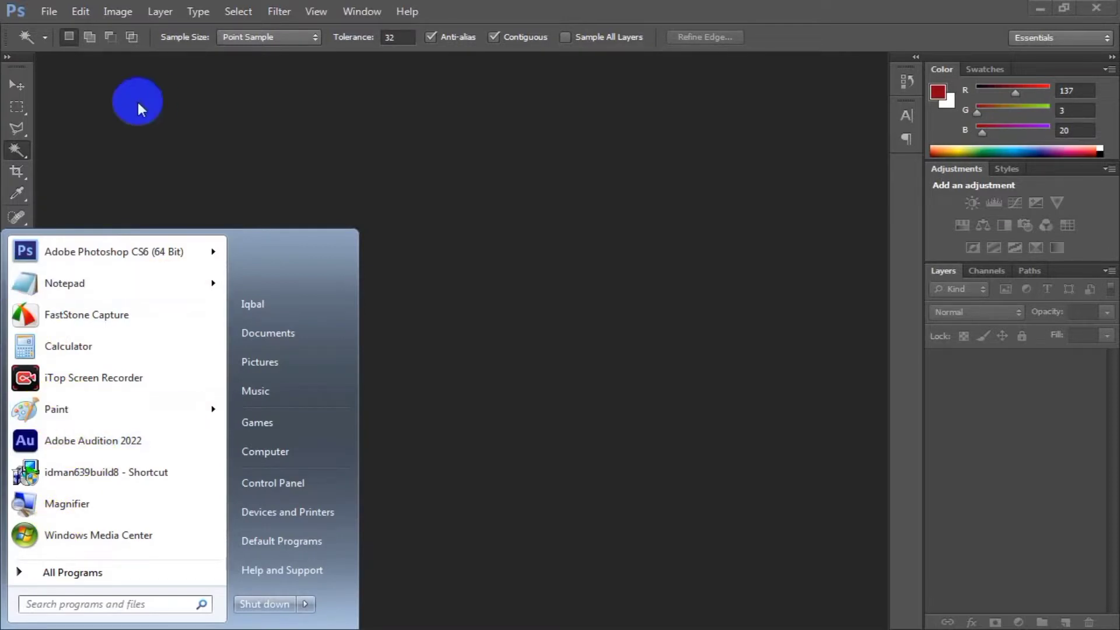
pyautogui.click(608, 278)
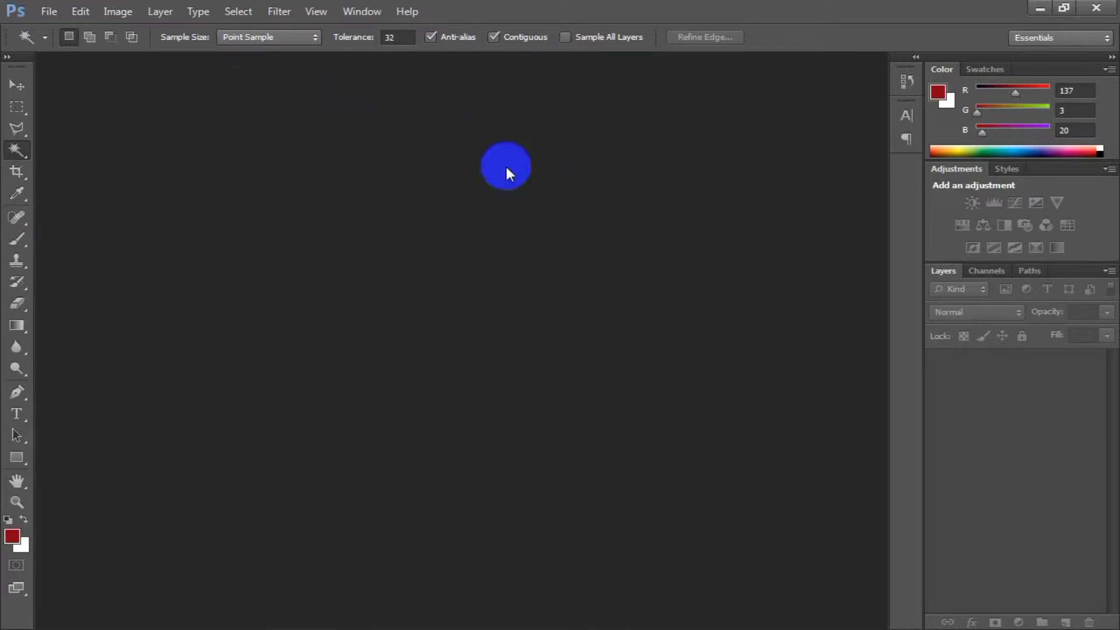
pyautogui.click(82, 12)
pyautogui.moveTo(129, 14)
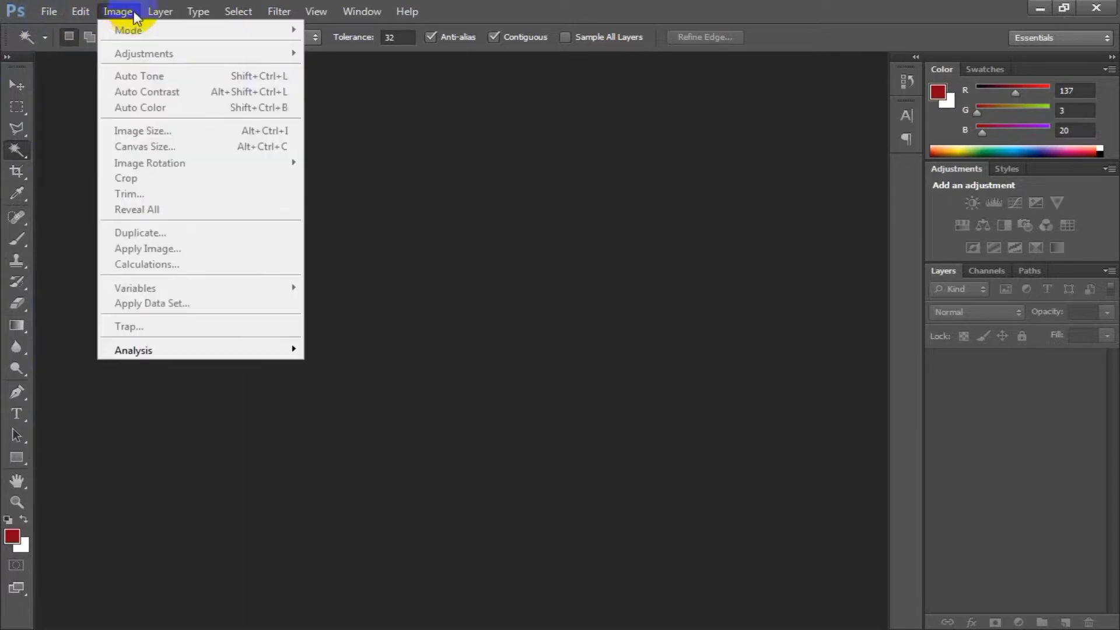
pyautogui.click(198, 12)
pyautogui.click(198, 13)
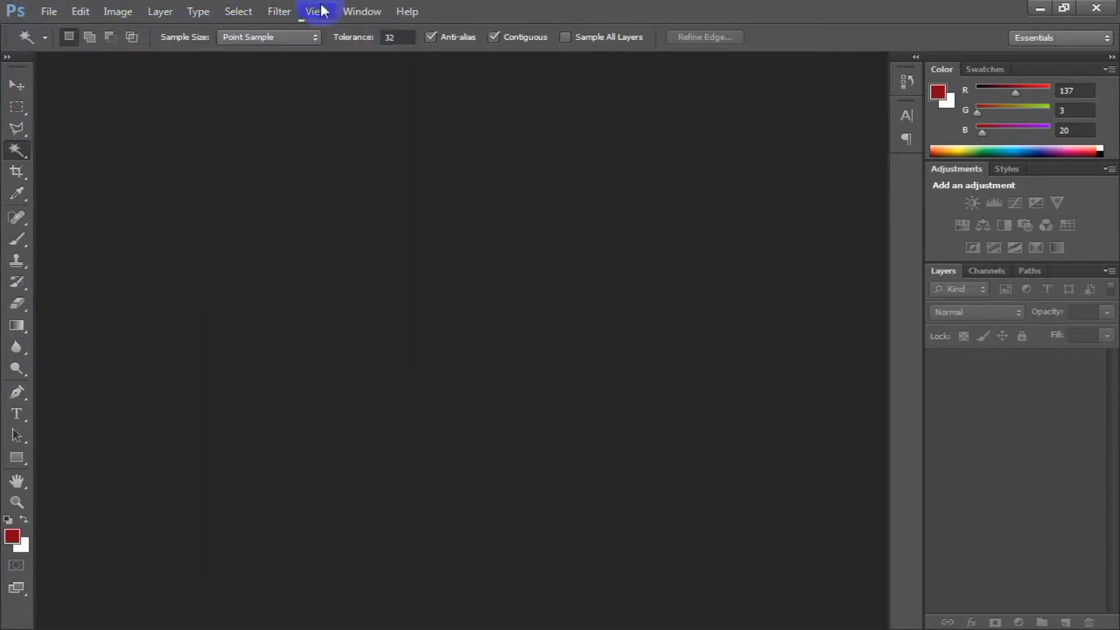
pyautogui.click(156, 308)
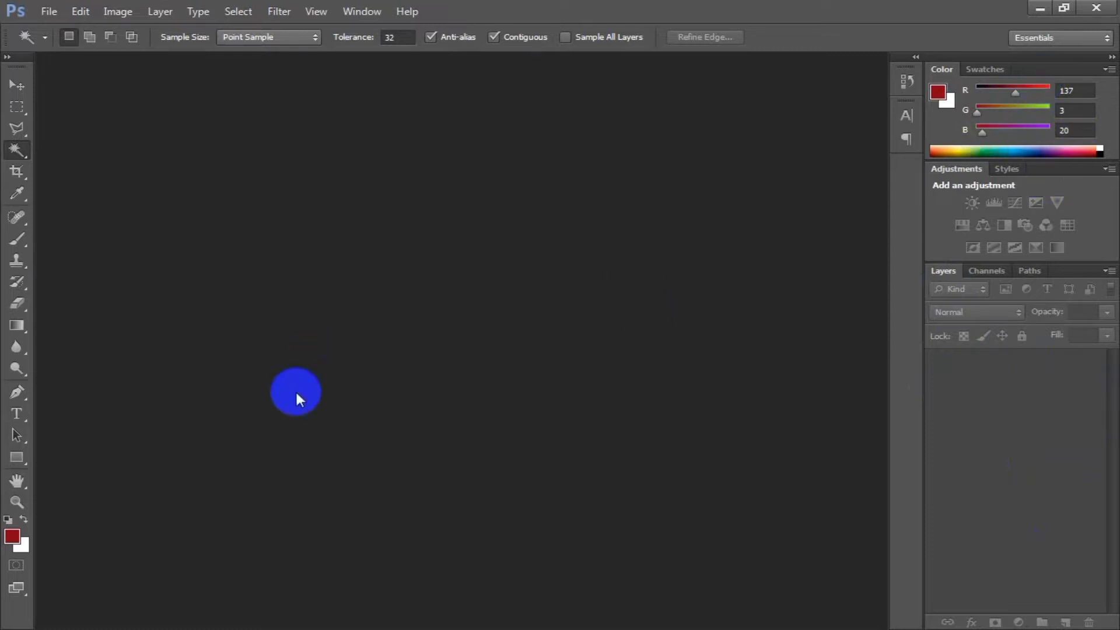
# Examine the options of the Marquee, Lasso, Magic Wand, Crop, Eyedropper and Clone Stamp tools, ending with the Move tool active.
pyautogui.click(16, 87)
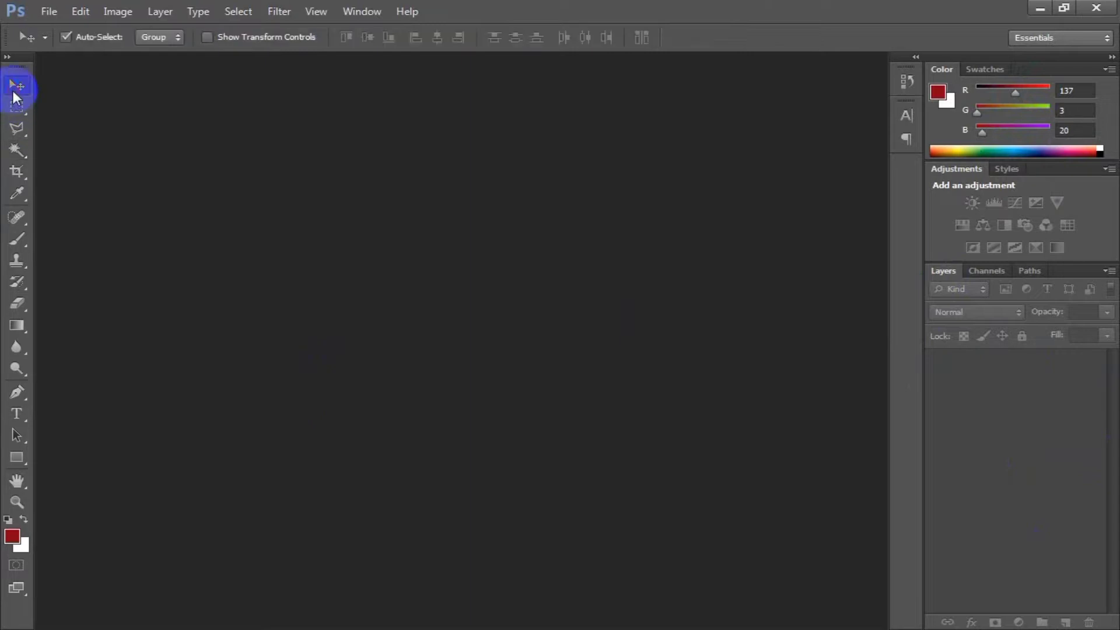
pyautogui.click(17, 108)
pyautogui.click(16, 170)
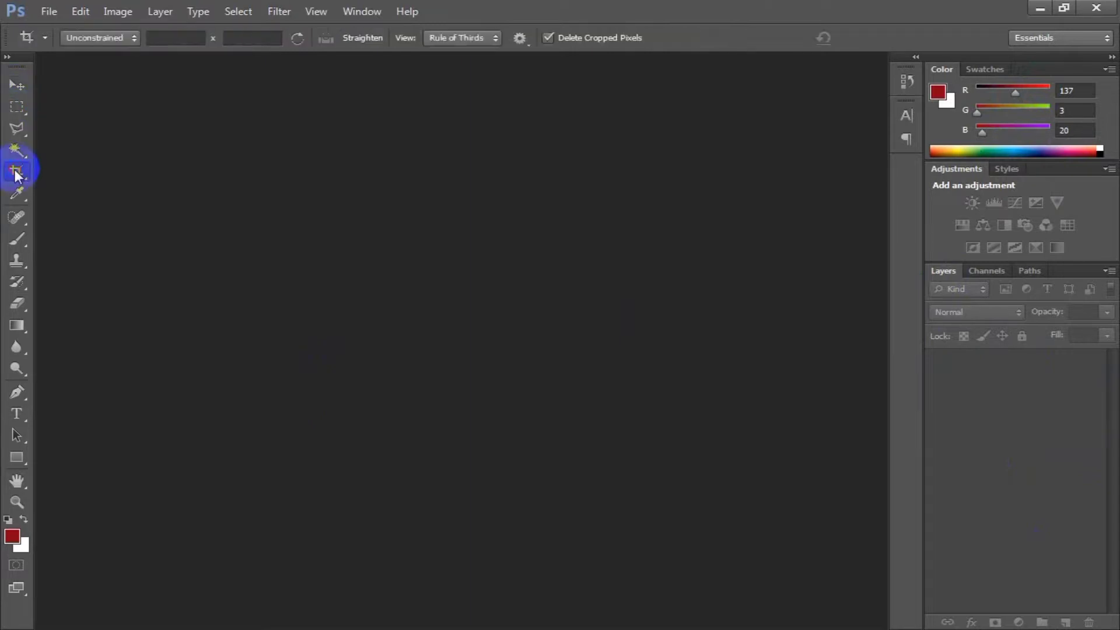
pyautogui.click(18, 152)
pyautogui.click(16, 260)
pyautogui.click(17, 87)
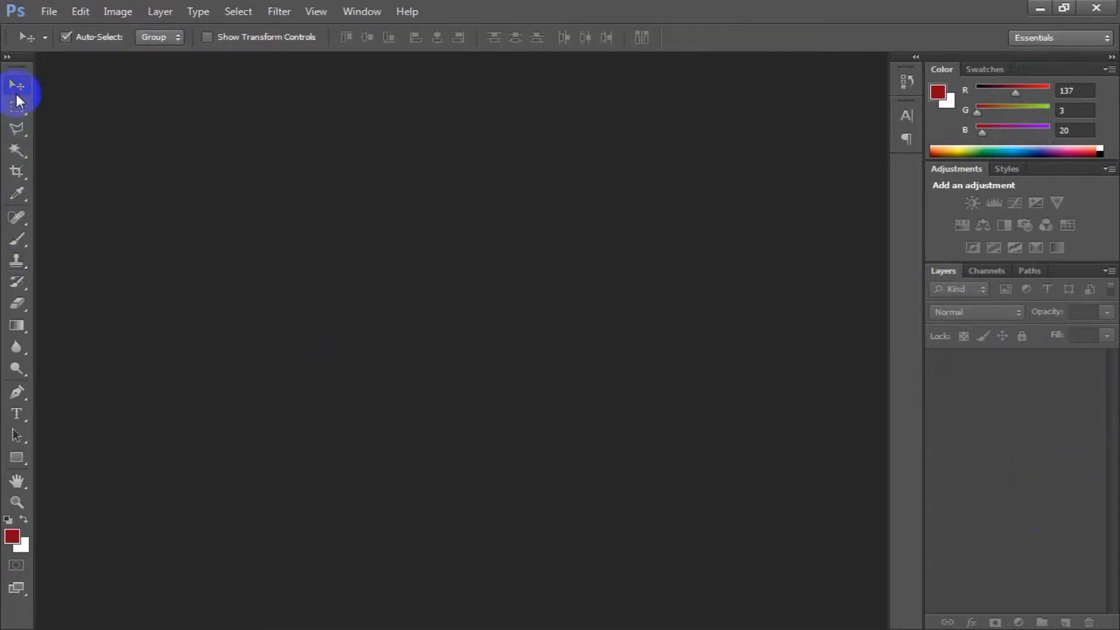
pyautogui.click(17, 130)
pyautogui.click(17, 108)
pyautogui.click(17, 151)
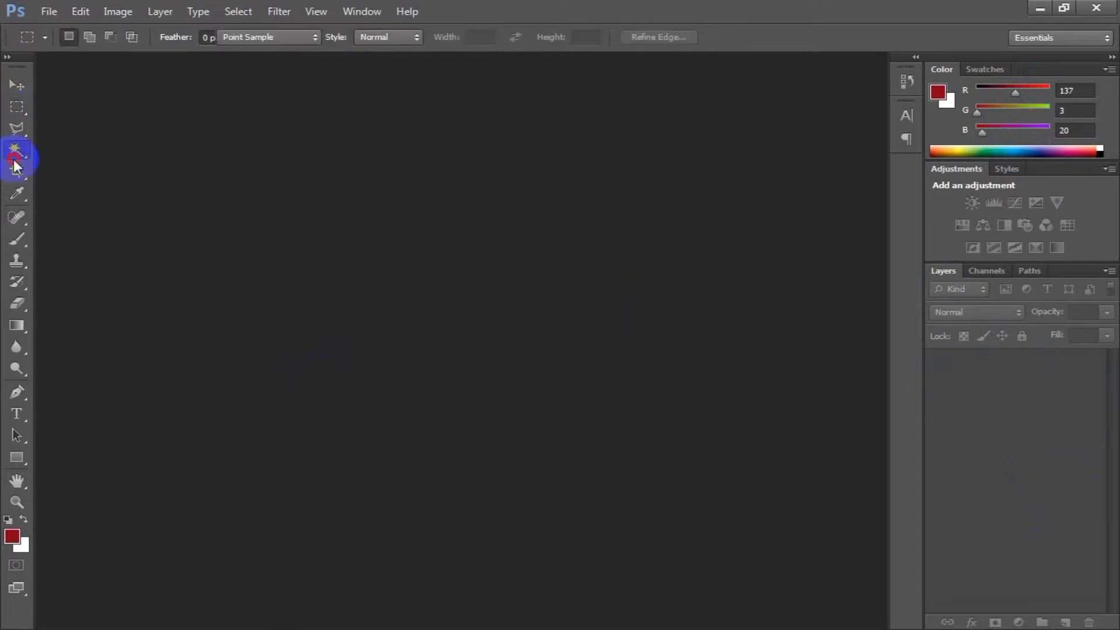
pyautogui.click(16, 194)
pyautogui.click(17, 260)
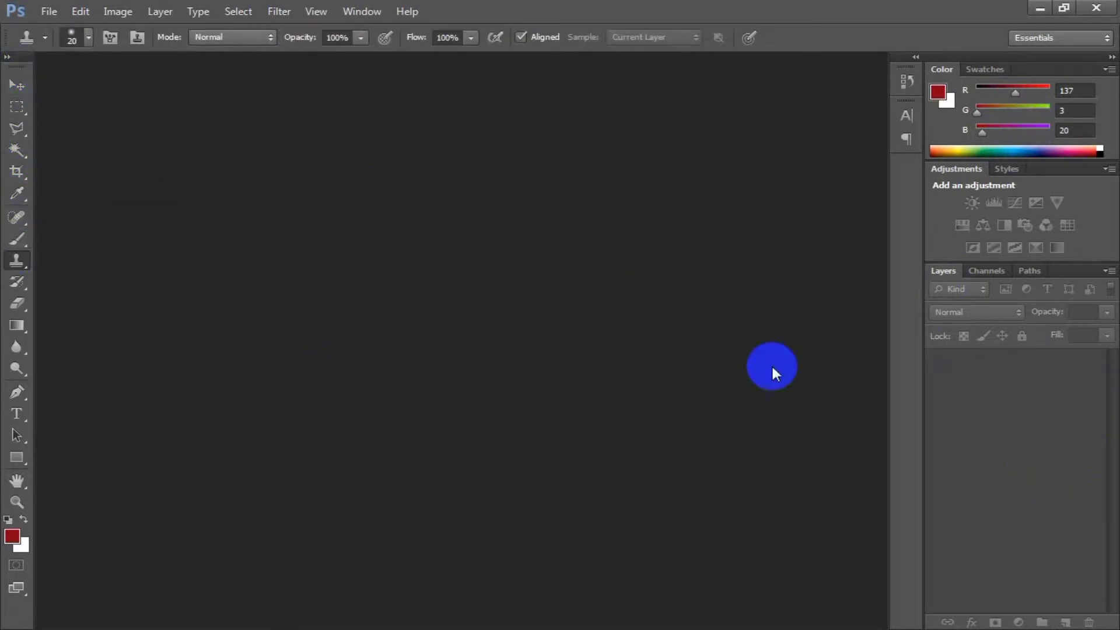
pyautogui.click(12, 91)
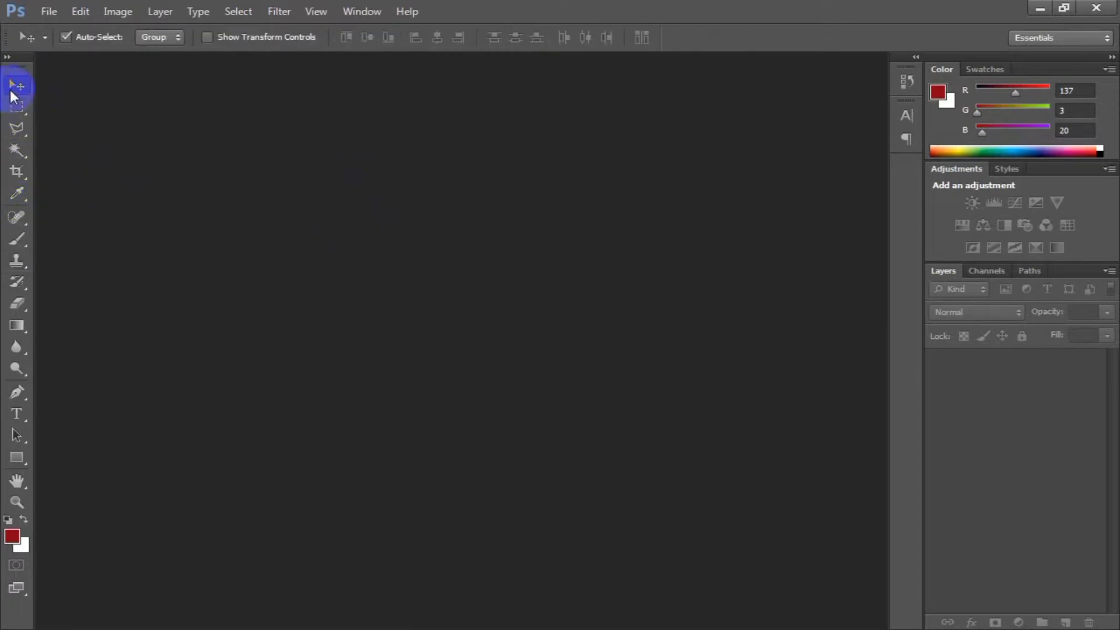
# Start opening an existing file and browse to Local Disk (D:).
pyautogui.click(49, 12)
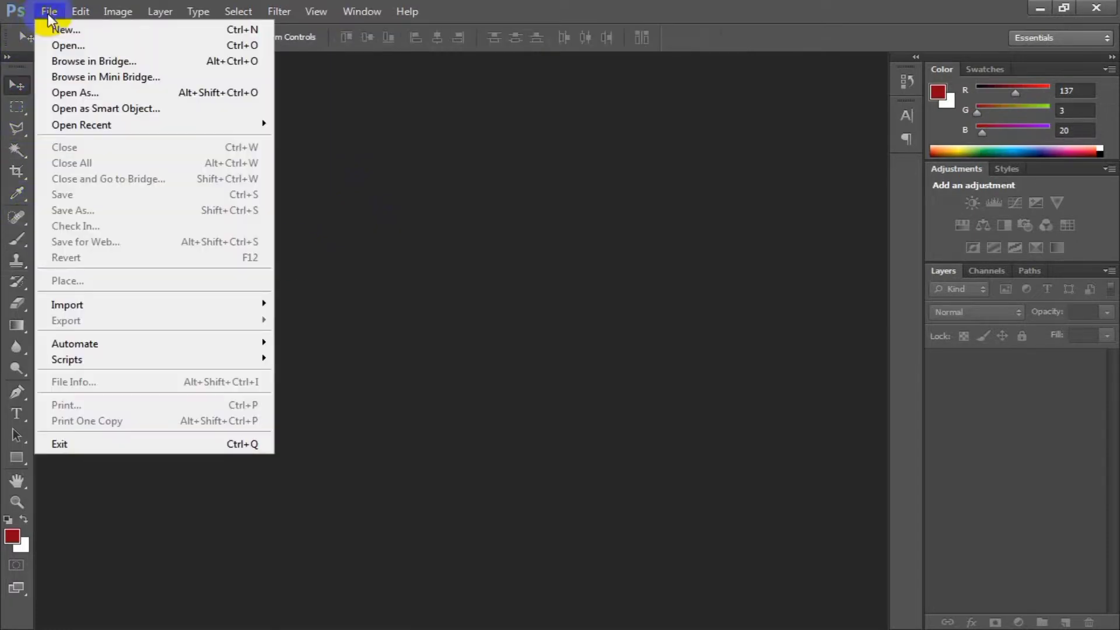
pyautogui.click(89, 45)
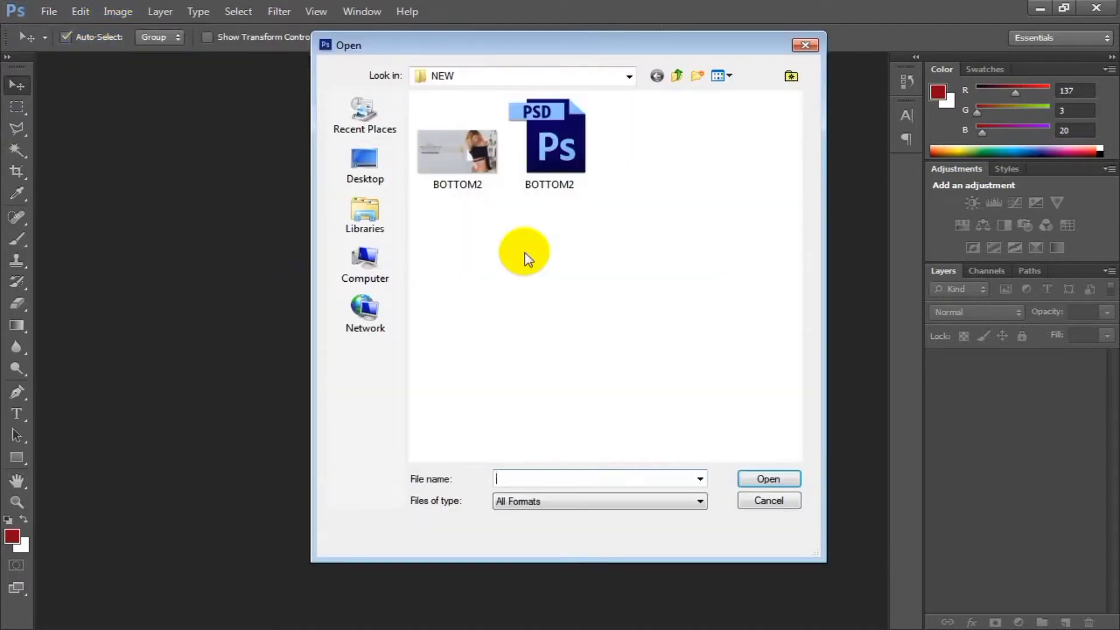
pyautogui.click(377, 265)
pyautogui.doubleClick(538, 159)
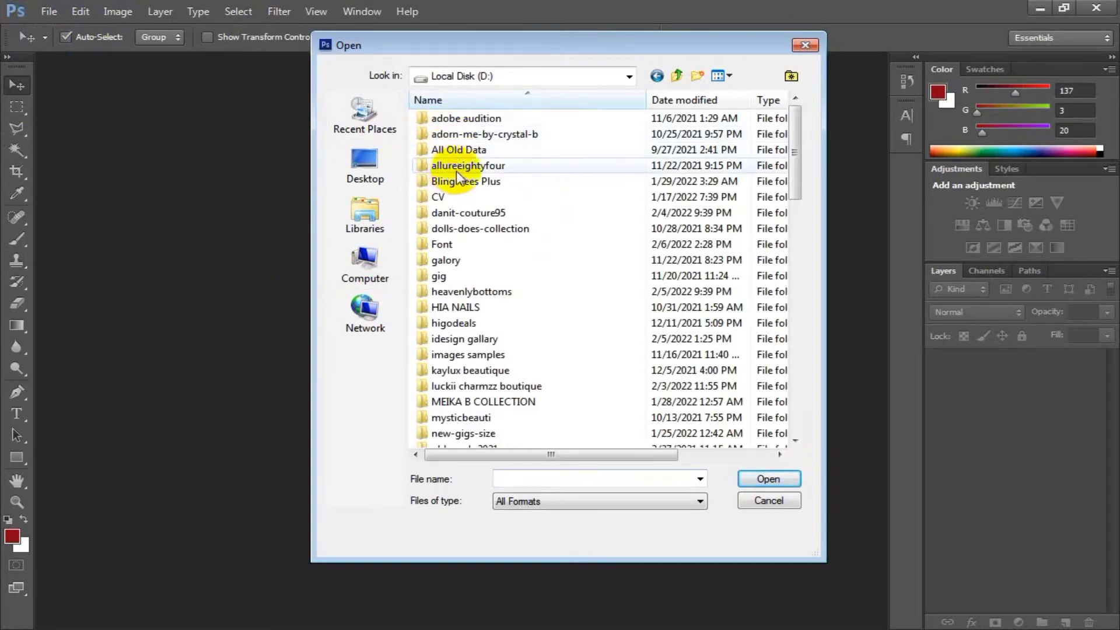
pyautogui.click(470, 150)
pyautogui.doubleClick(470, 151)
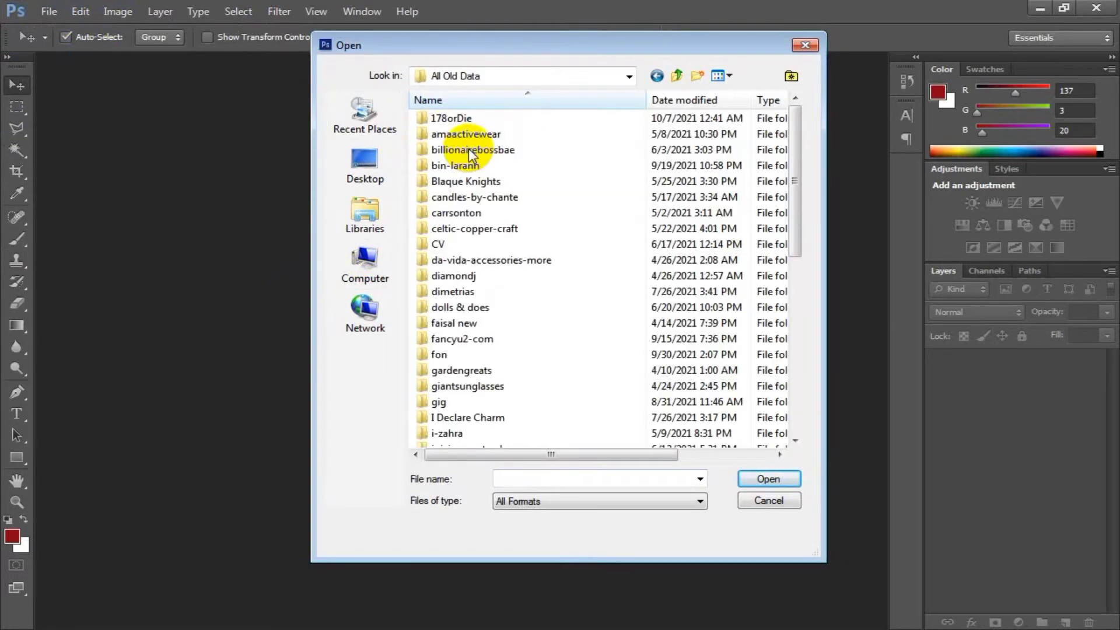
pyautogui.click(367, 268)
pyautogui.doubleClick(446, 170)
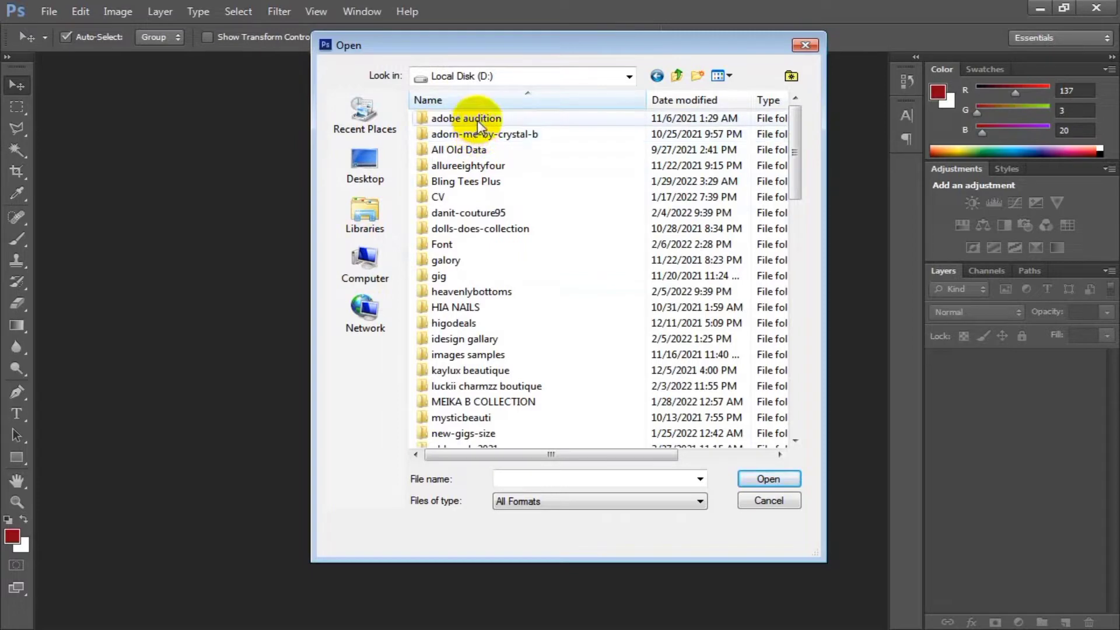
# Open the banner-bottoms JPG image from the allureeightyfour folder.
pyautogui.doubleClick(488, 168)
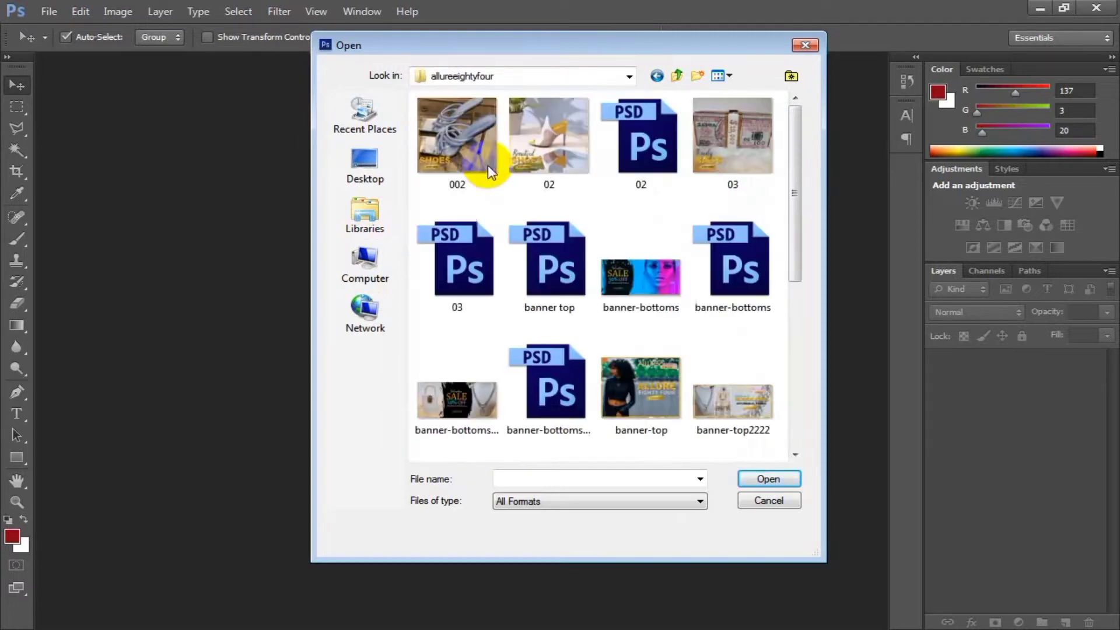
pyautogui.doubleClick(639, 265)
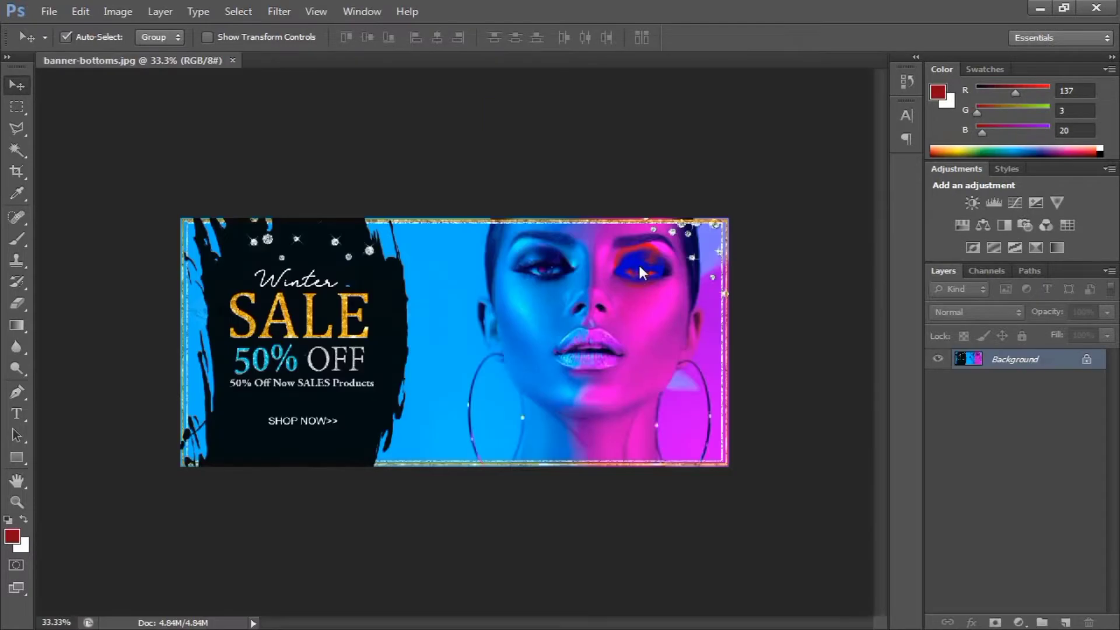
# Fill the banner's Background layer with the white background color.
pyautogui.hotkey('ctrl', '+')
pyautogui.hotkey('ctrl', '-')
pyautogui.hotkey('ctrl', '+')
pyautogui.hotkey('ctrl', '-')
pyautogui.hotkey('ctrl', '+')
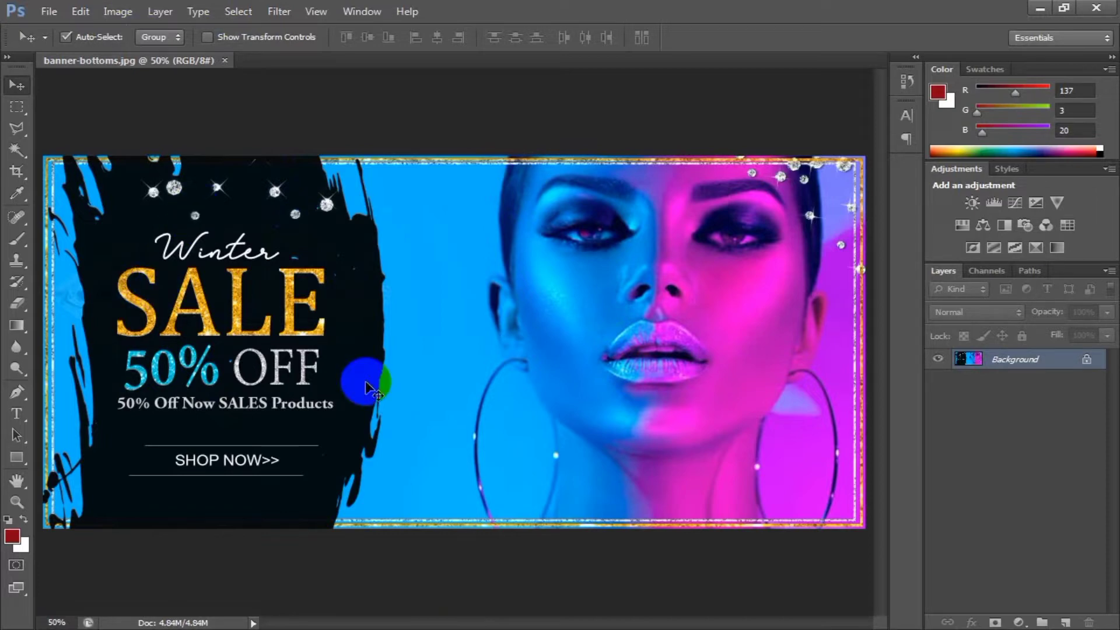
pyautogui.hotkey('ctrl', 'BackSpace')
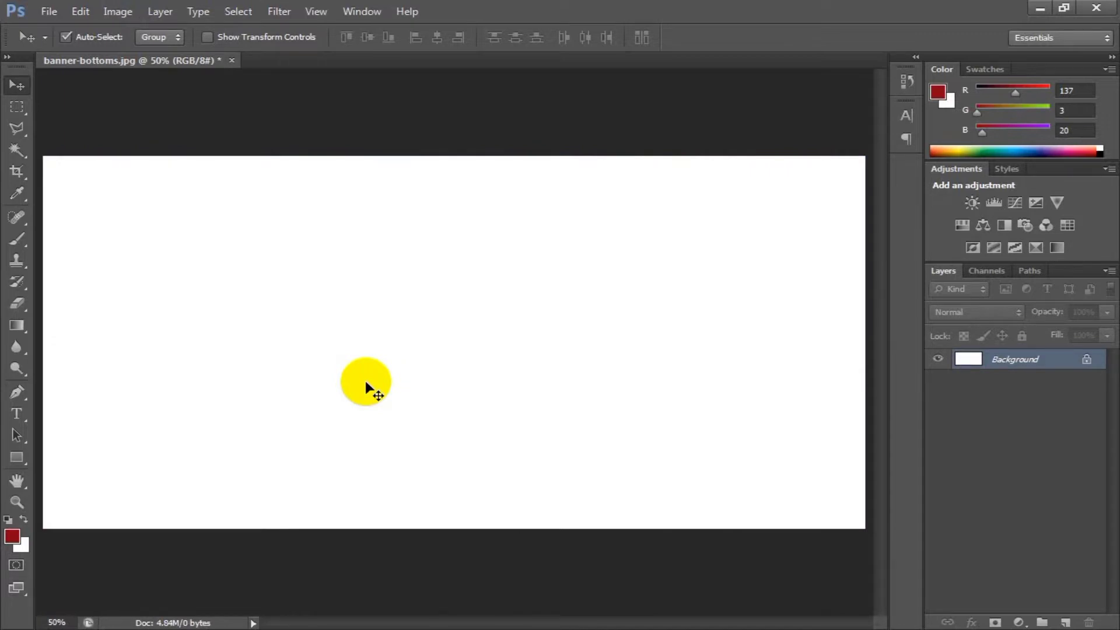
# Alternate the Background layer's fill between the dark red foreground color and the white background color, ending on white.
pyautogui.hotkey('alt', 'BackSpace')
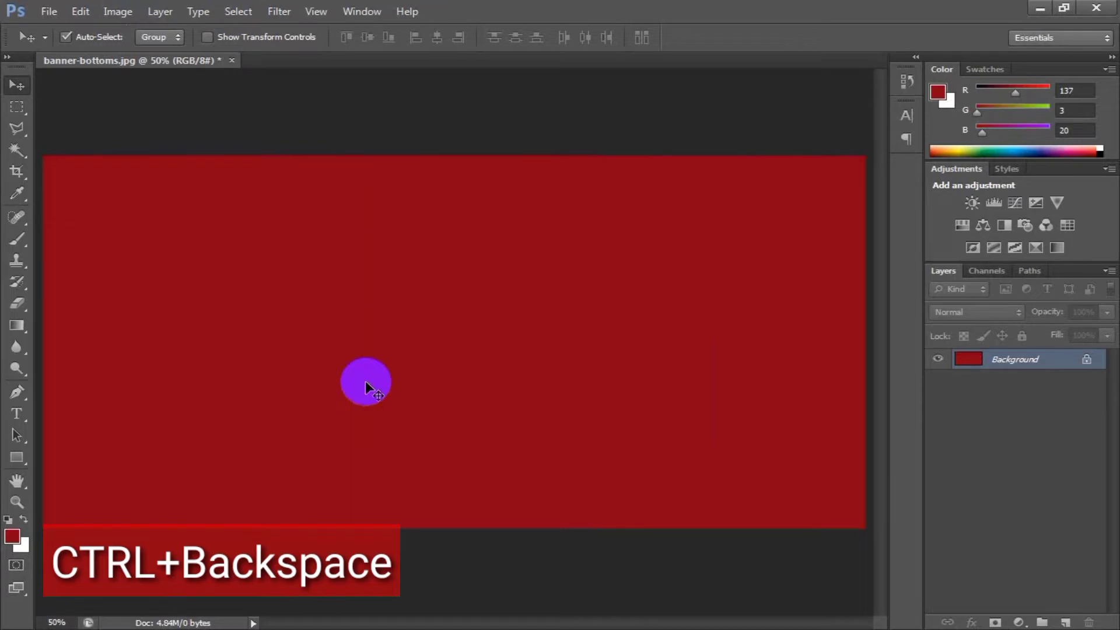
pyautogui.hotkey('ctrl', 'BackSpace')
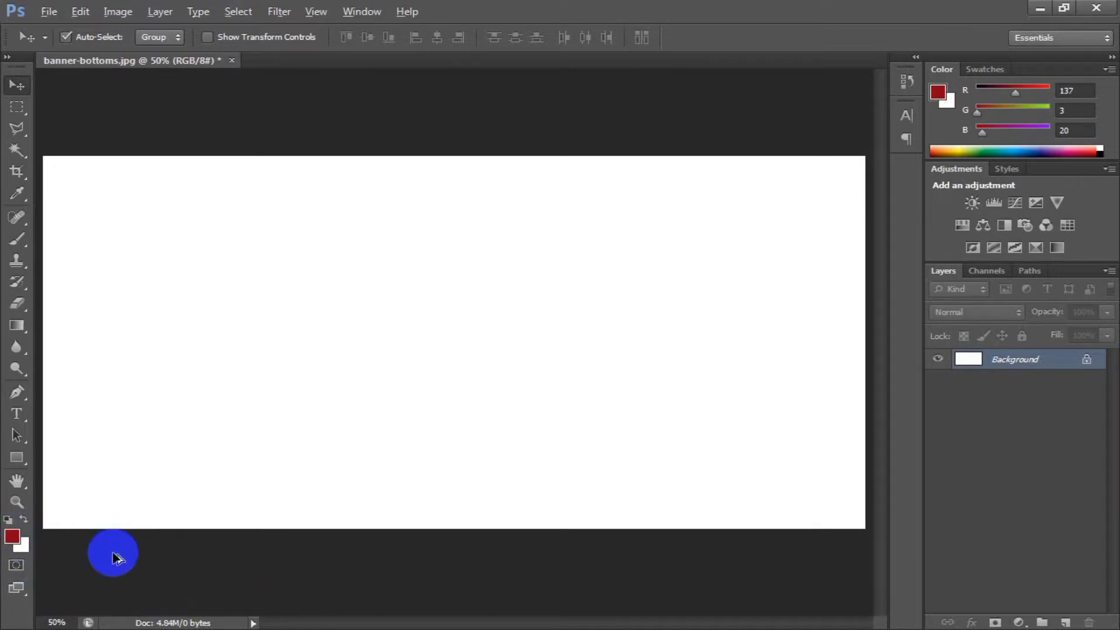
pyautogui.hotkey('alt', 'BackSpace')
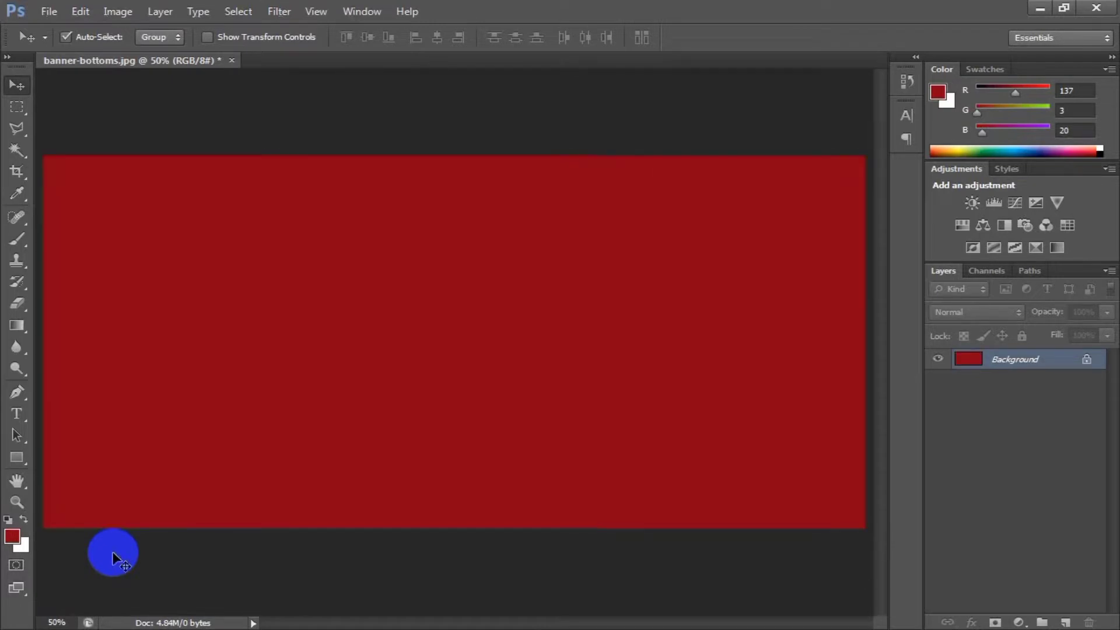
pyautogui.hotkey('ctrl', 'BackSpace')
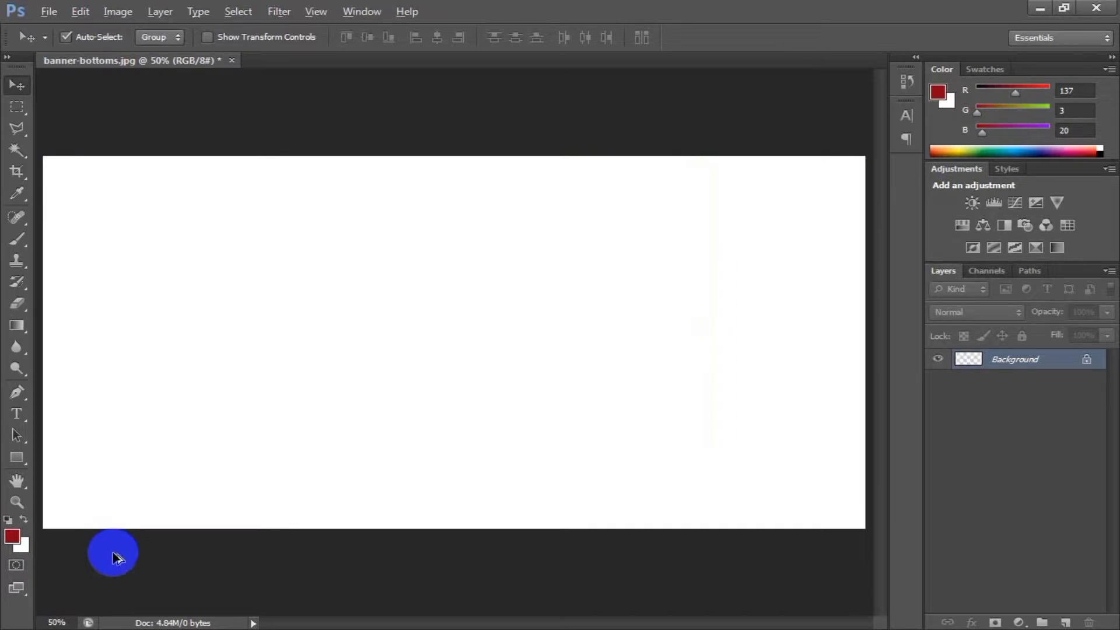
pyautogui.hotkey('alt', 'BackSpace')
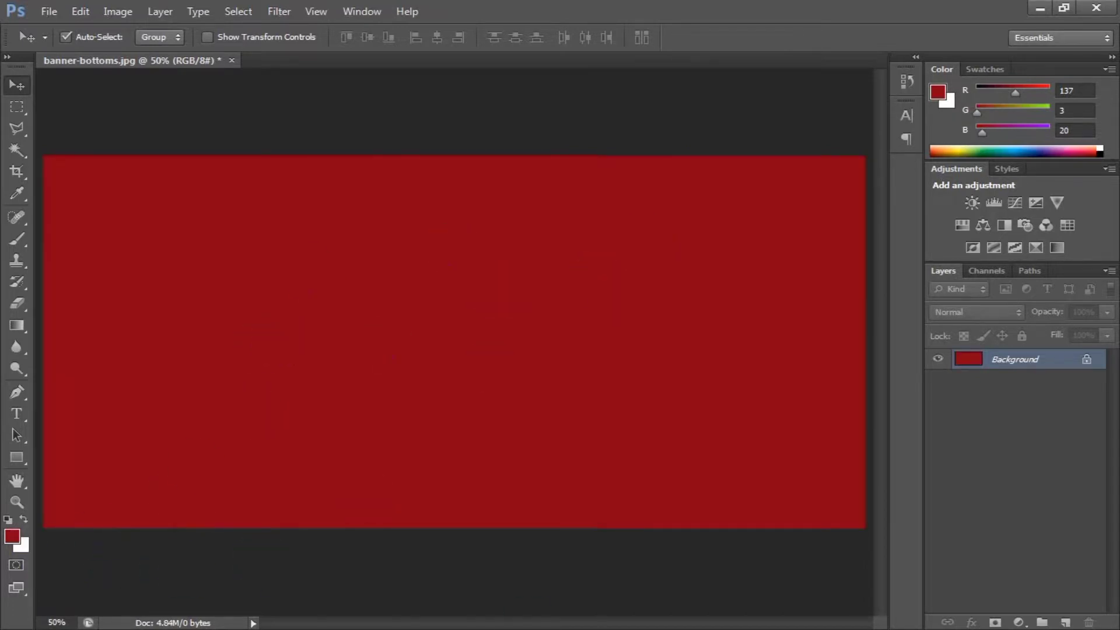
pyautogui.hotkey('ctrl', 'BackSpace')
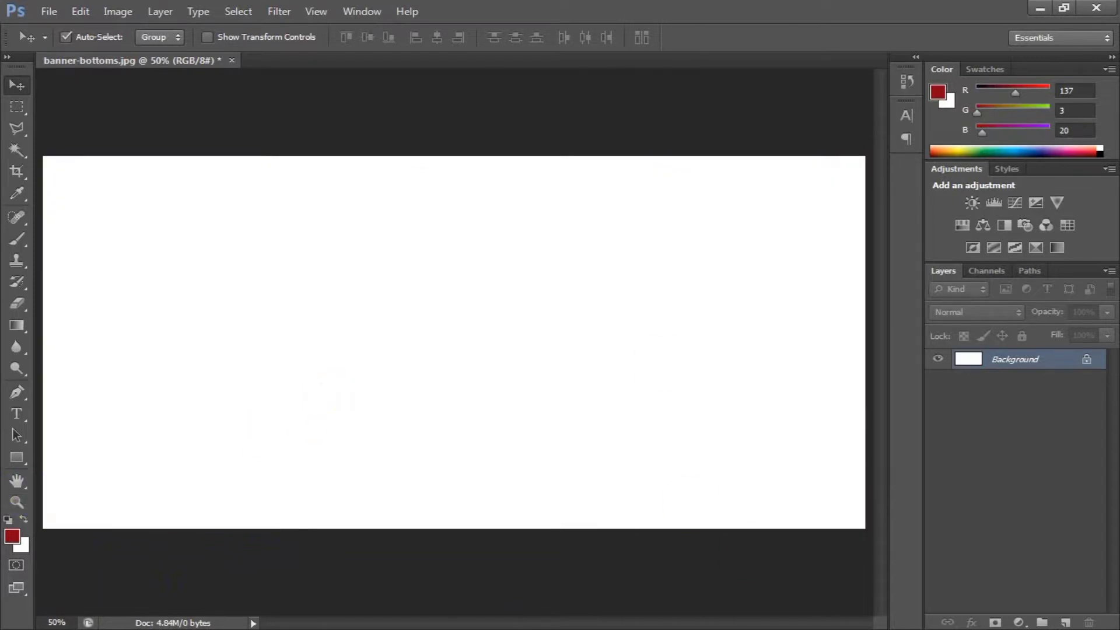
pyautogui.hotkey('alt', 'BackSpace')
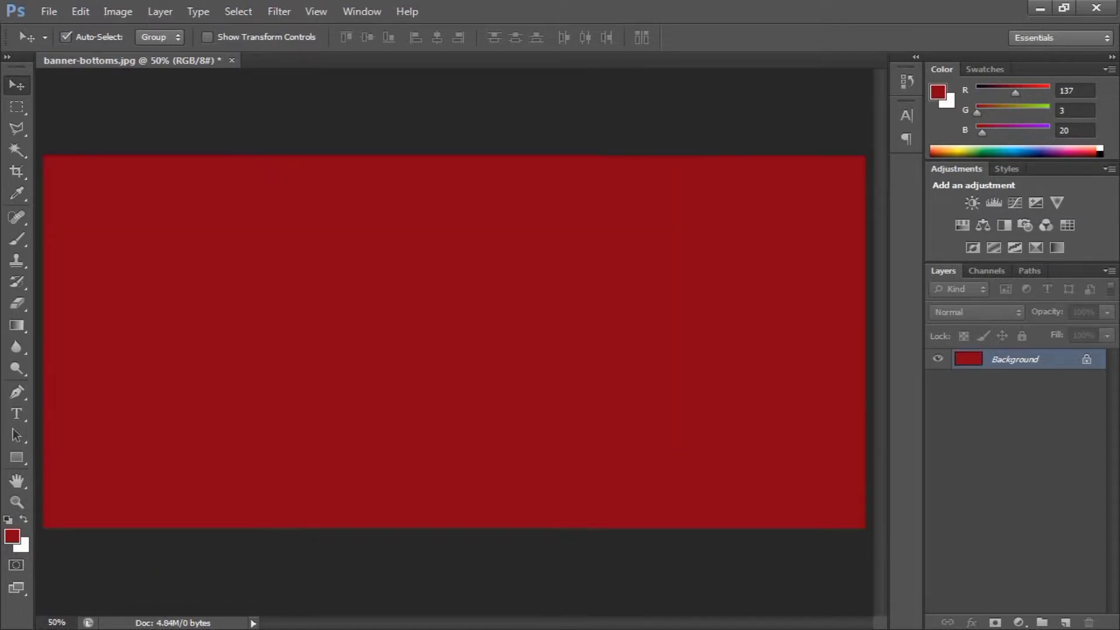
pyautogui.hotkey('ctrl', 'BackSpace')
pyautogui.hotkey('alt', 'BackSpace')
pyautogui.hotkey('ctrl', 'BackSpace')
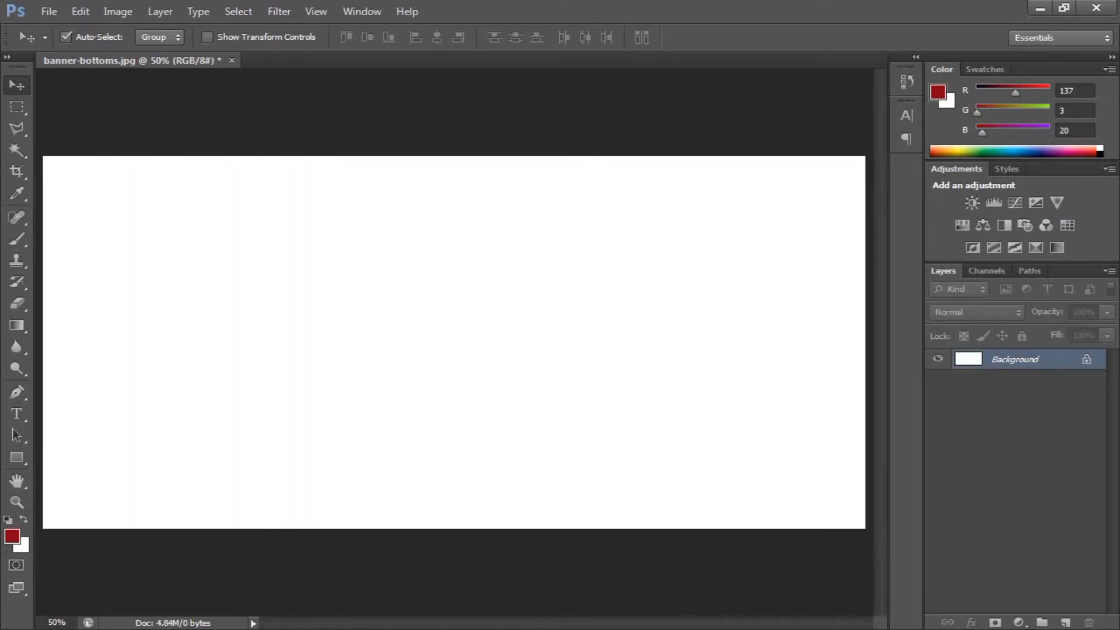
pyautogui.hotkey('alt', 'BackSpace')
pyautogui.hotkey('alt', 'BackSpace')
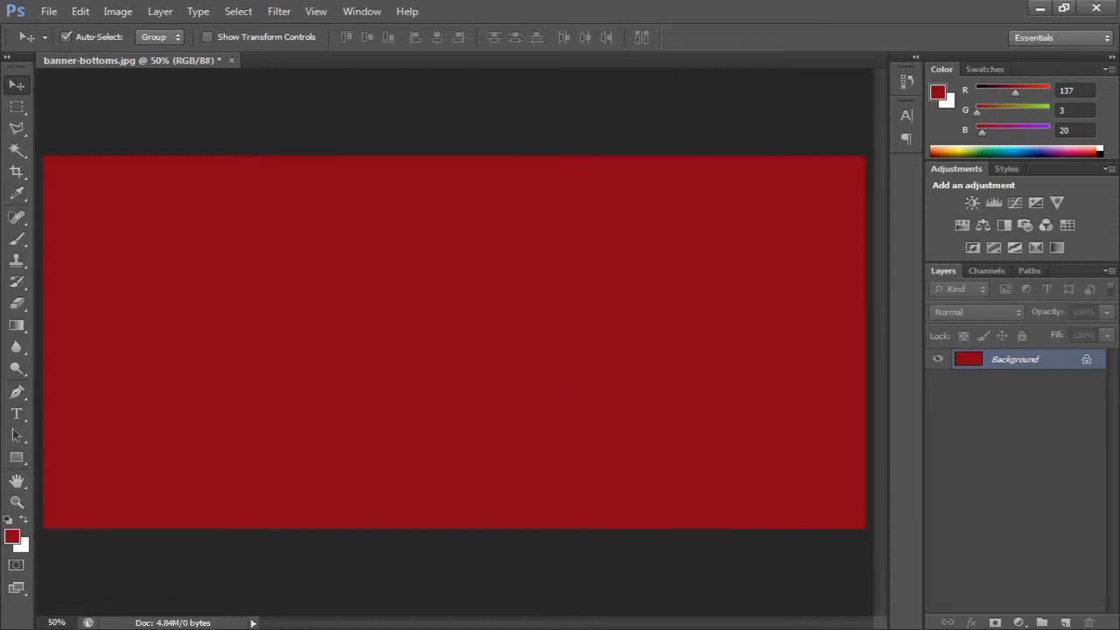
pyautogui.hotkey('ctrl', 'BackSpace')
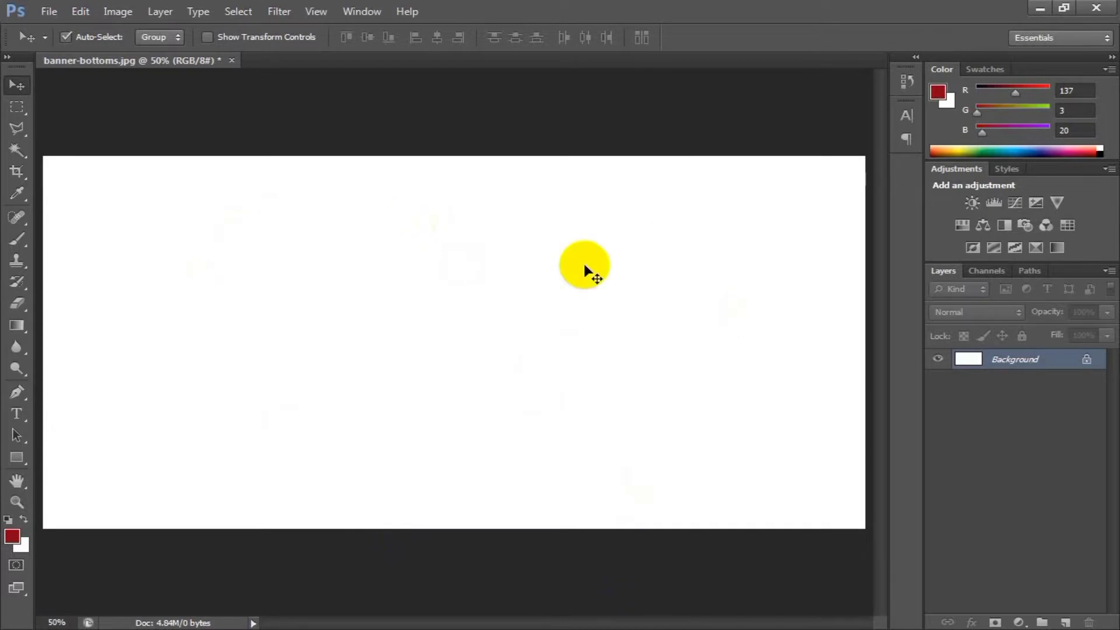
# Start a new document with a width of 800 pixels and a height of 800 pixels.
pyautogui.click(51, 12)
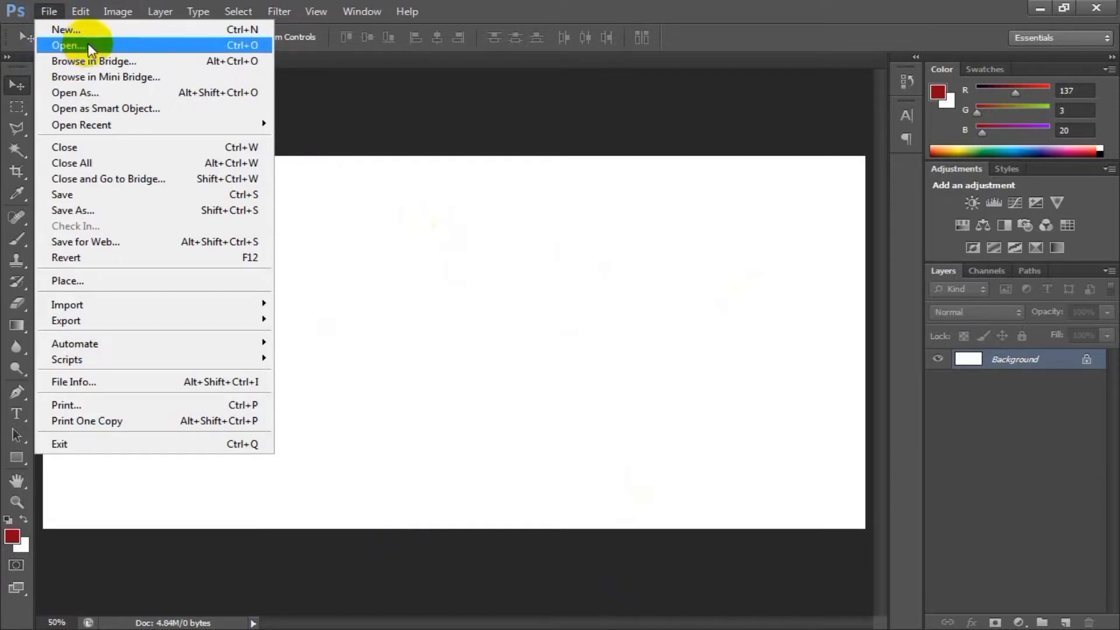
pyautogui.click(235, 69)
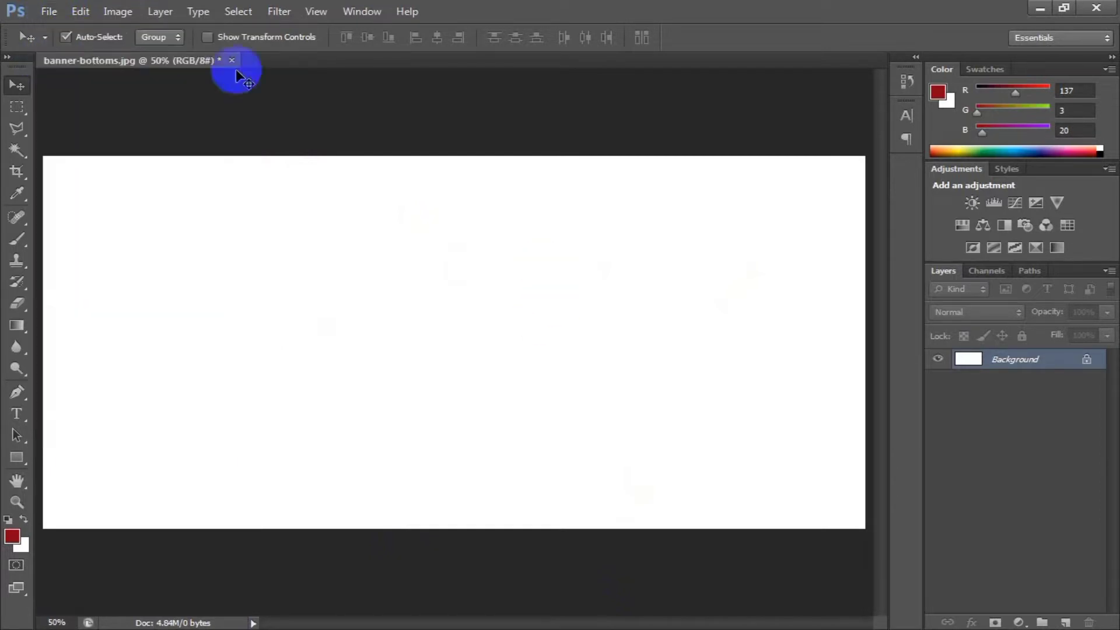
pyautogui.click(45, 12)
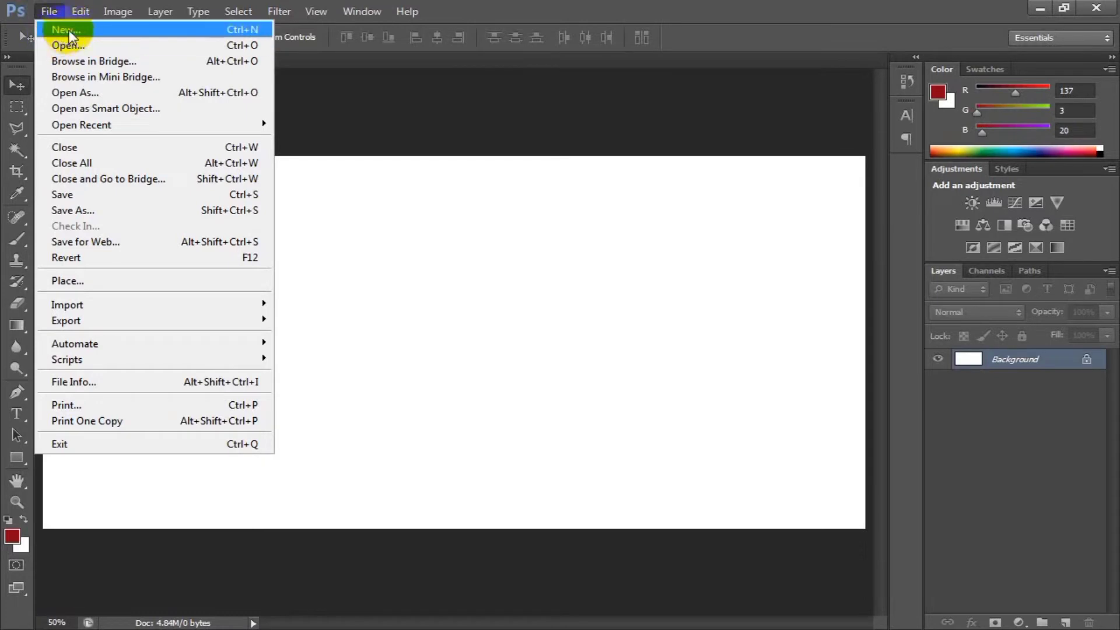
pyautogui.click(64, 30)
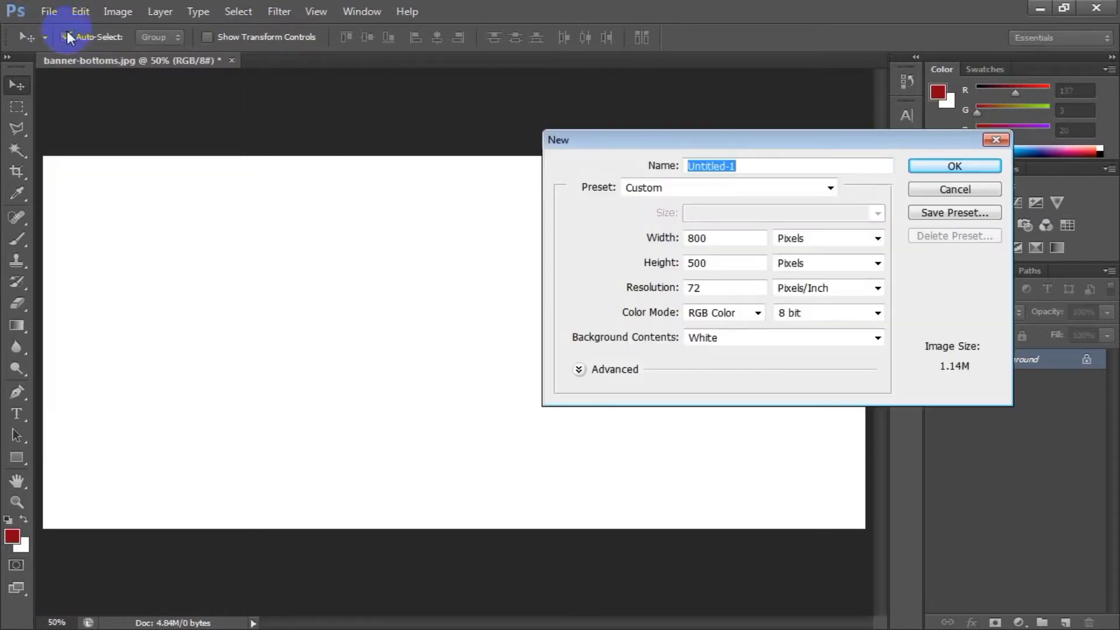
pyautogui.click(733, 239)
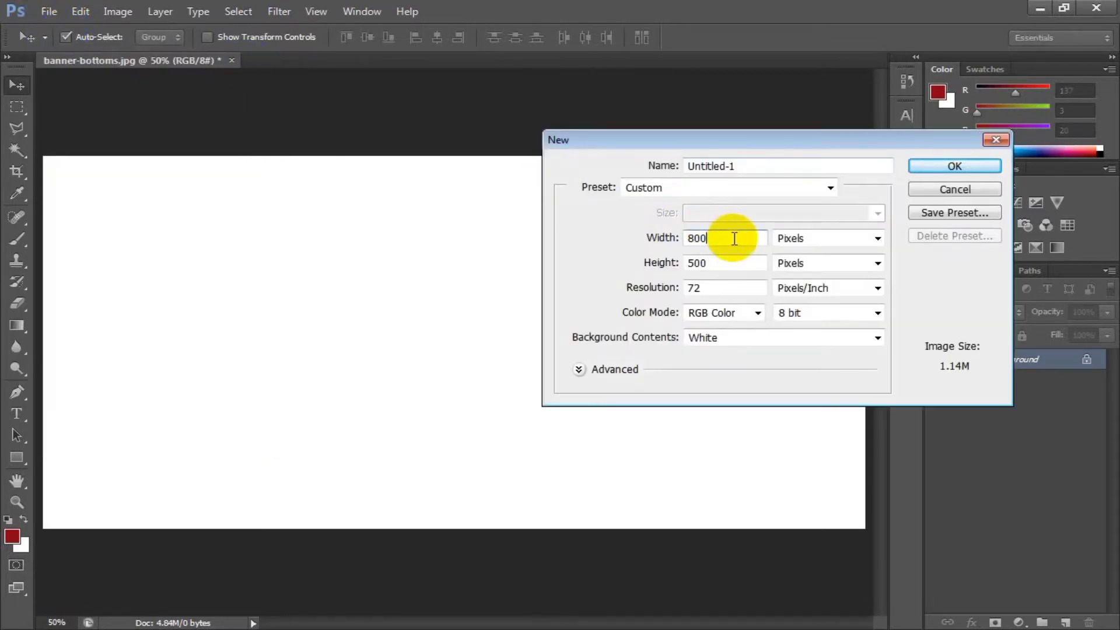
pyautogui.doubleClick(732, 238)
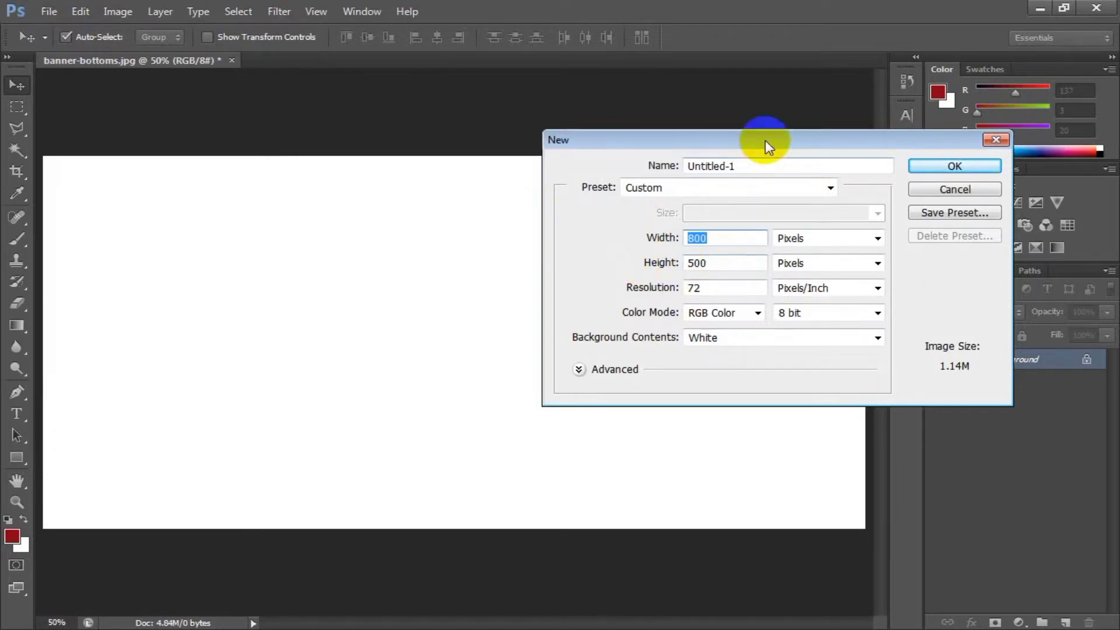
pyautogui.moveTo(766, 146); pyautogui.dragTo(641, 120)
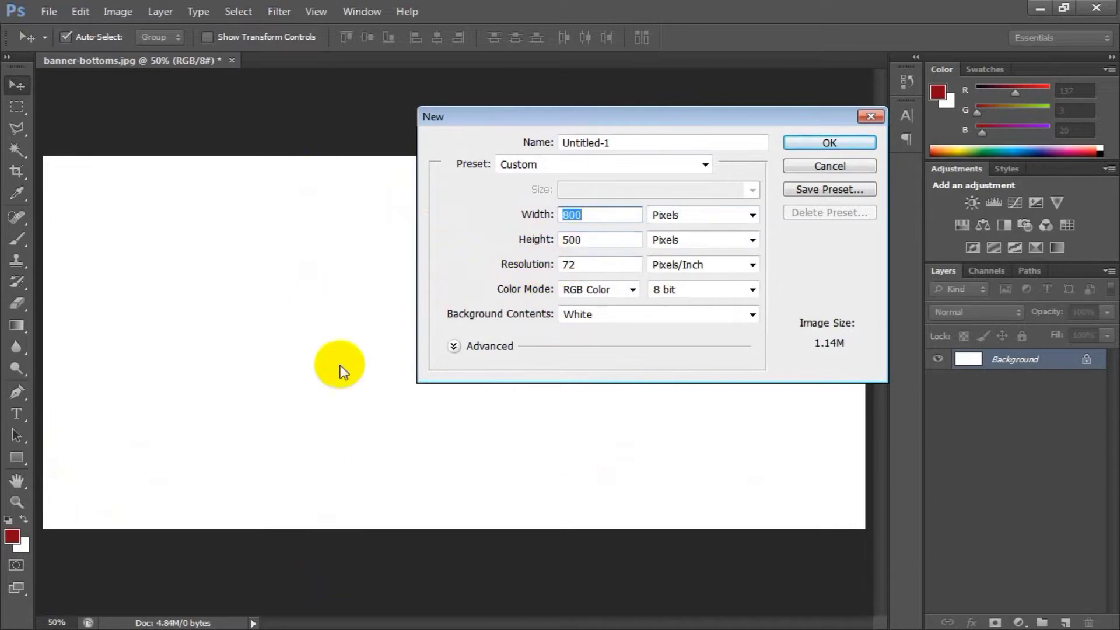
pyautogui.doubleClick(576, 245)
pyautogui.write('800')
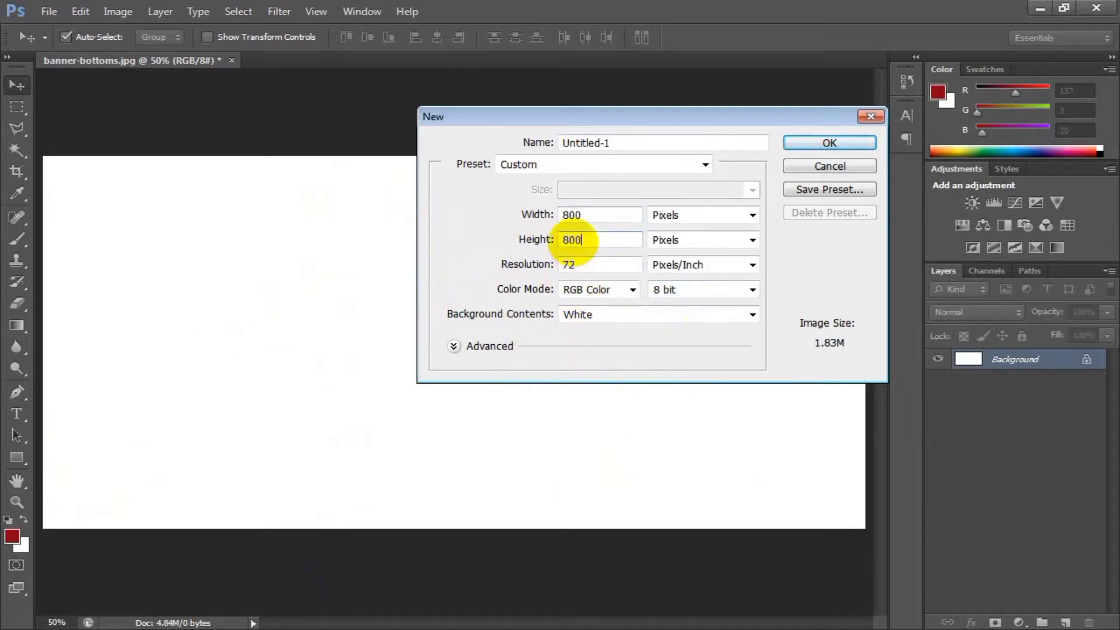
# Choose RGB Color mode at 8 bit and White background contents for the new document.
pyautogui.doubleClick(569, 266)
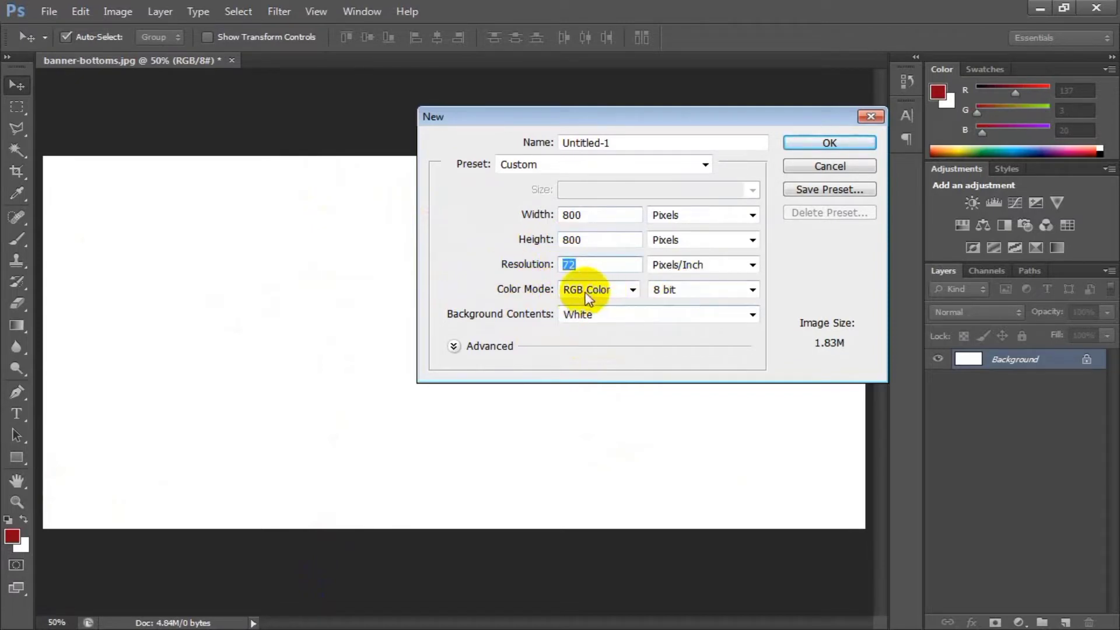
pyautogui.click(614, 289)
pyautogui.click(619, 291)
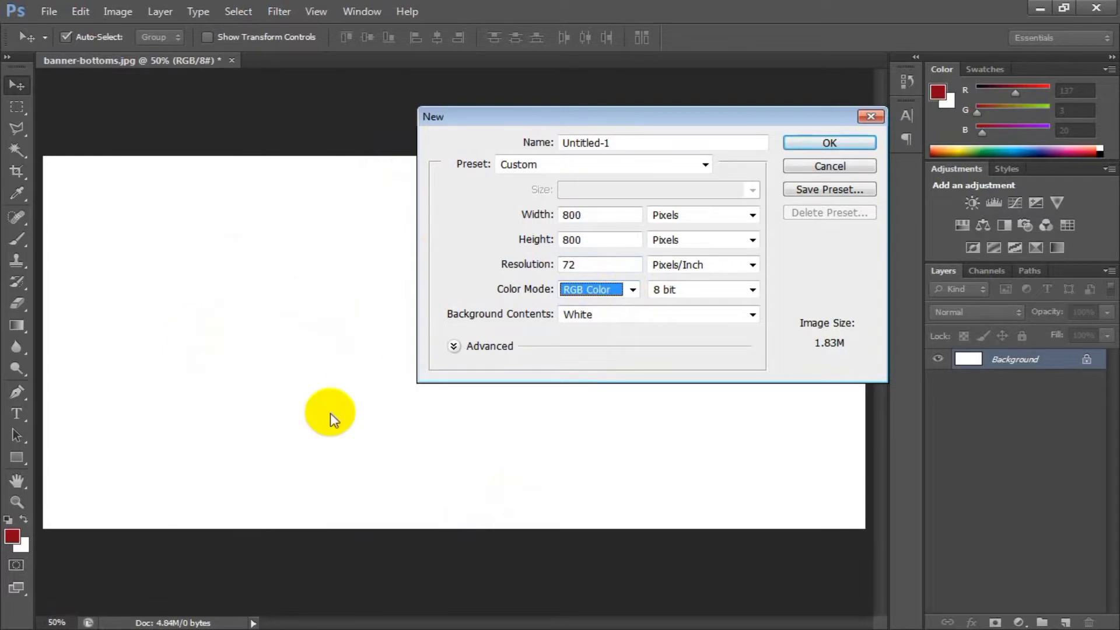
pyautogui.click(610, 290)
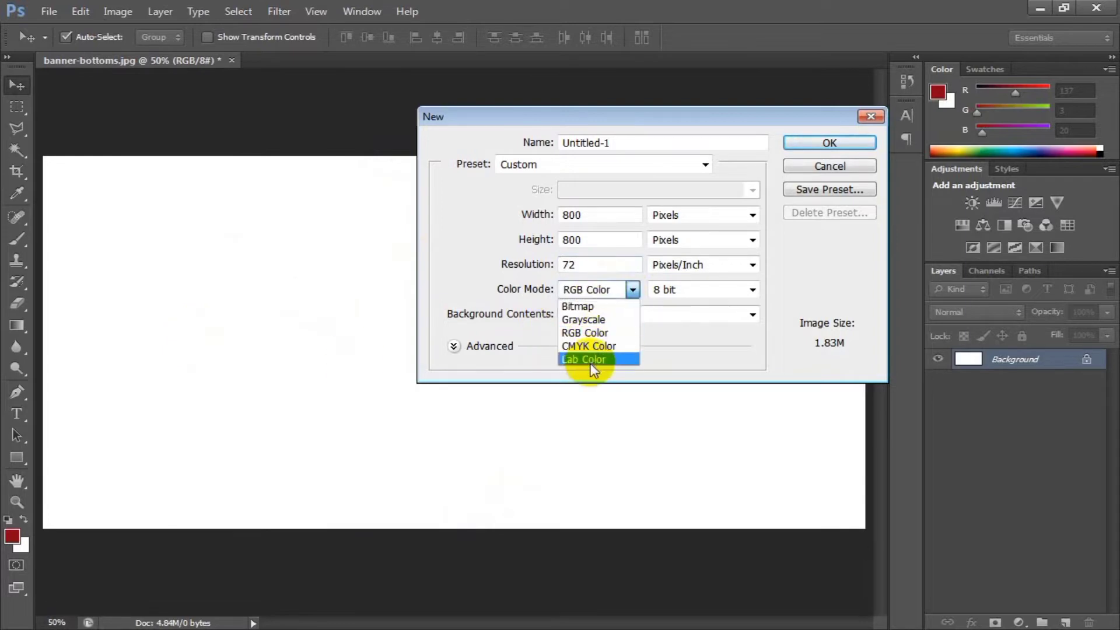
pyautogui.click(598, 334)
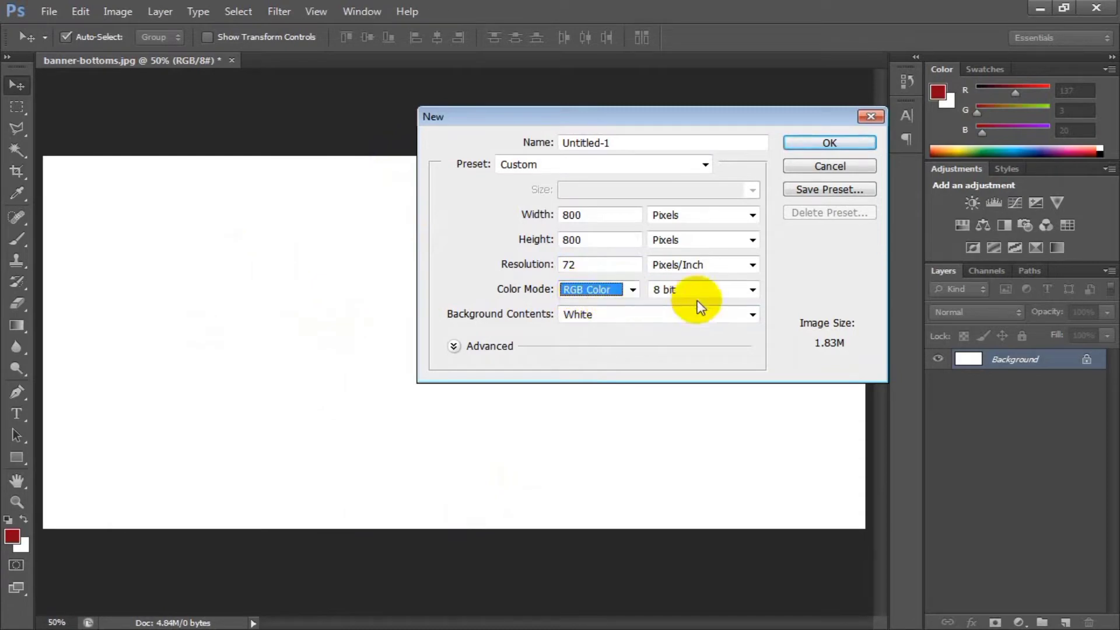
pyautogui.click(729, 290)
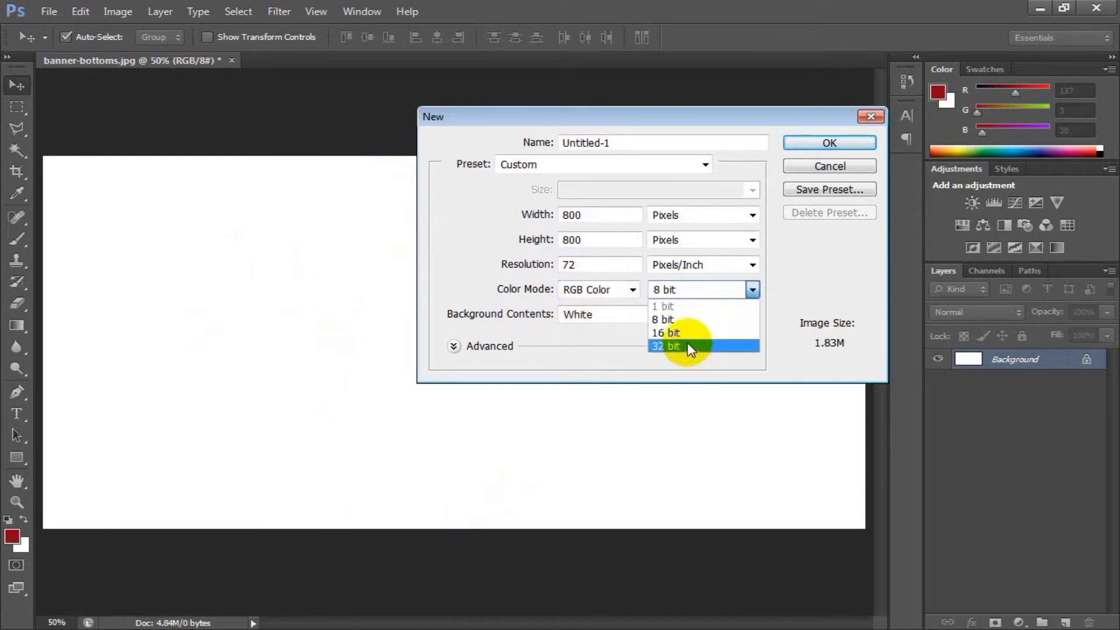
pyautogui.click(685, 322)
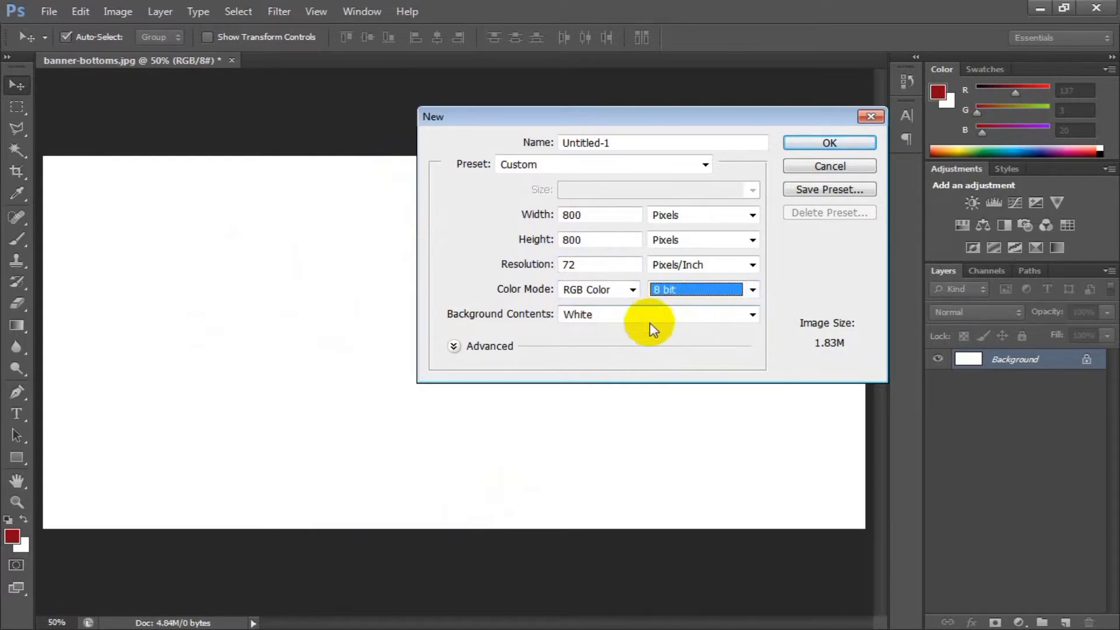
pyautogui.click(590, 314)
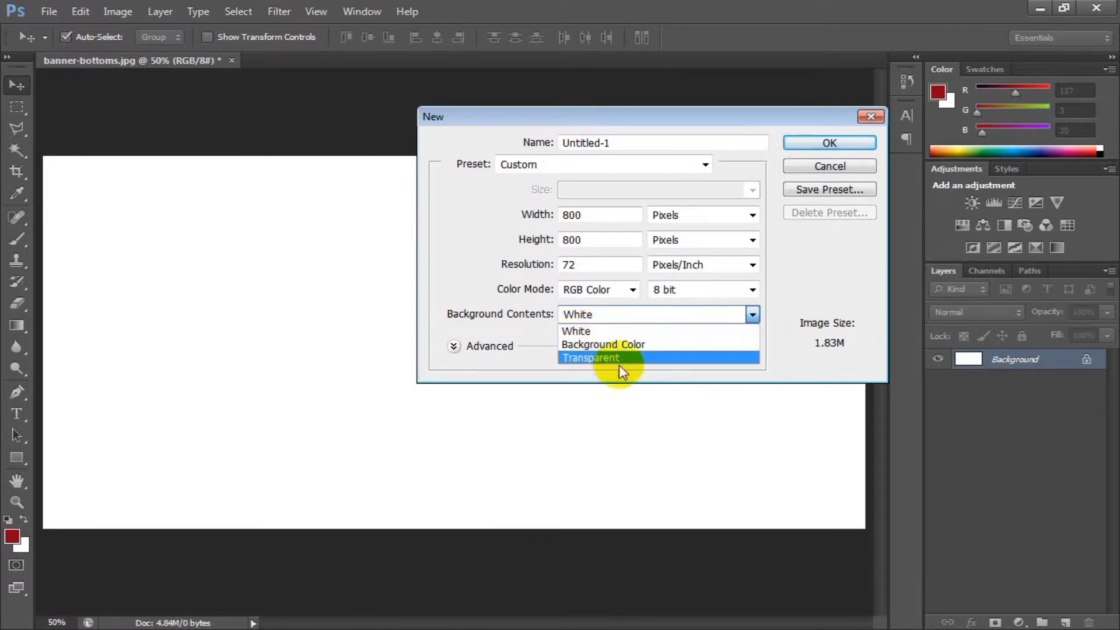
pyautogui.click(598, 331)
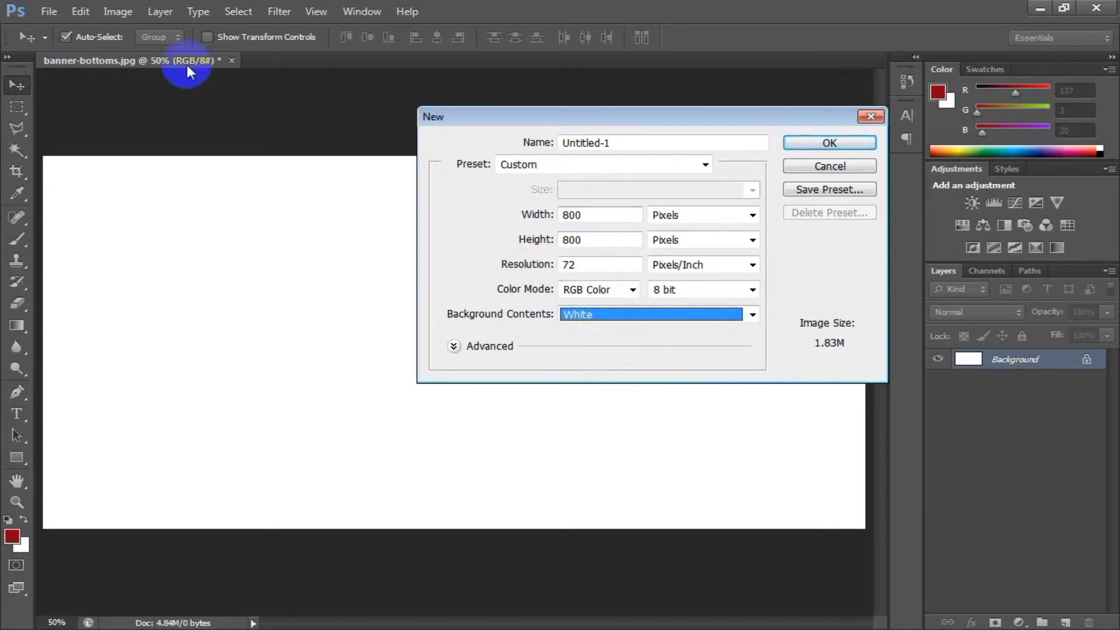
# Name the new document logo and create it.
pyautogui.click(605, 143)
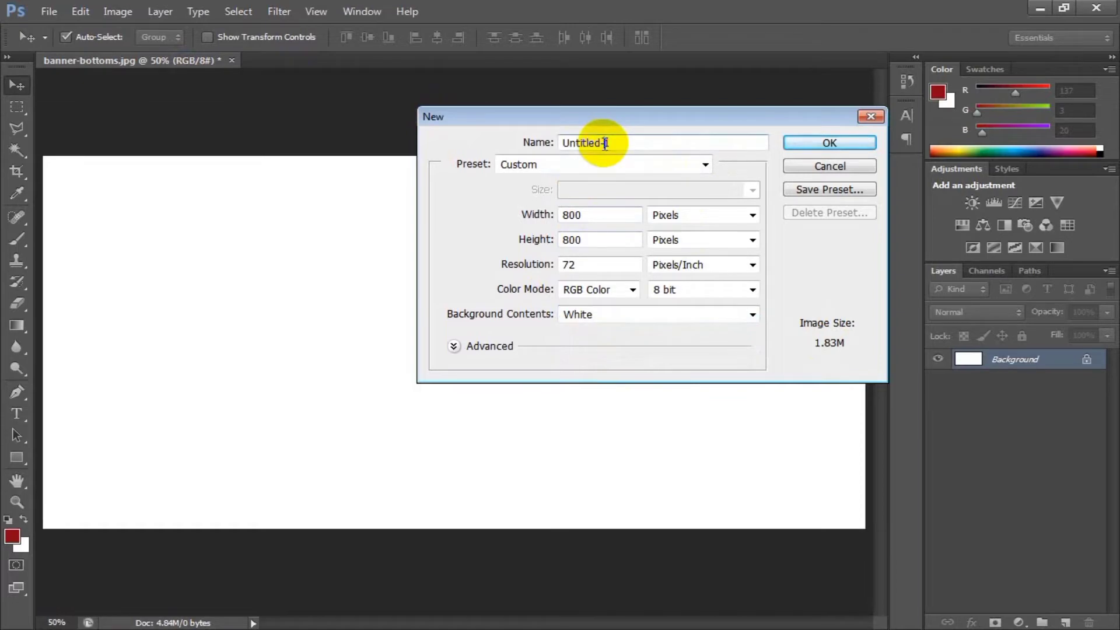
pyautogui.doubleClick(603, 142)
pyautogui.click(621, 143)
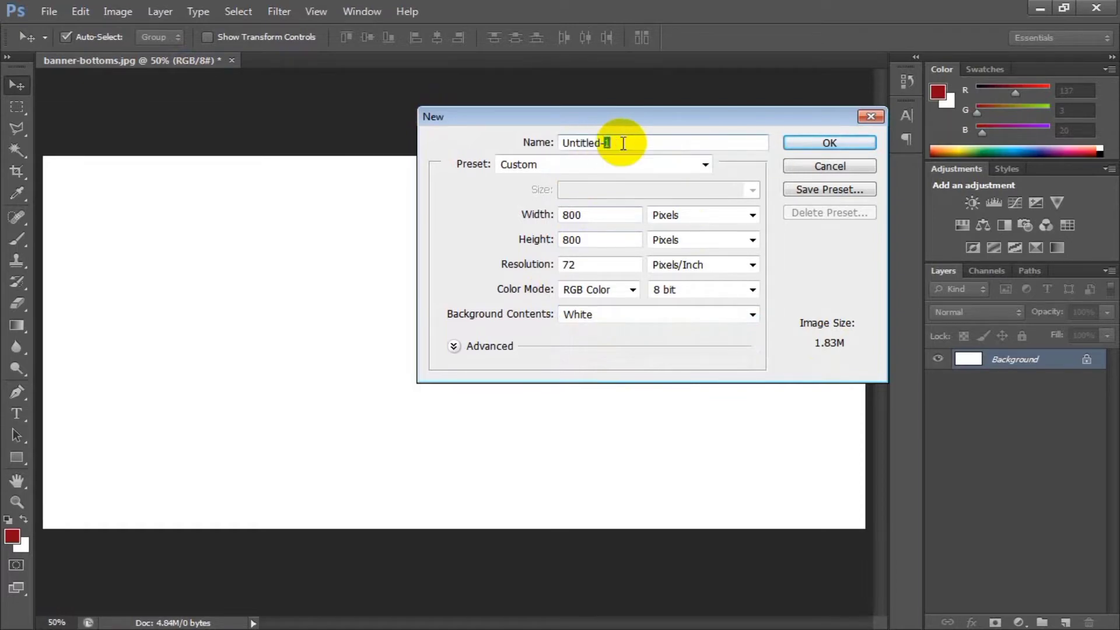
pyautogui.moveTo(622, 143); pyautogui.dragTo(563, 145)
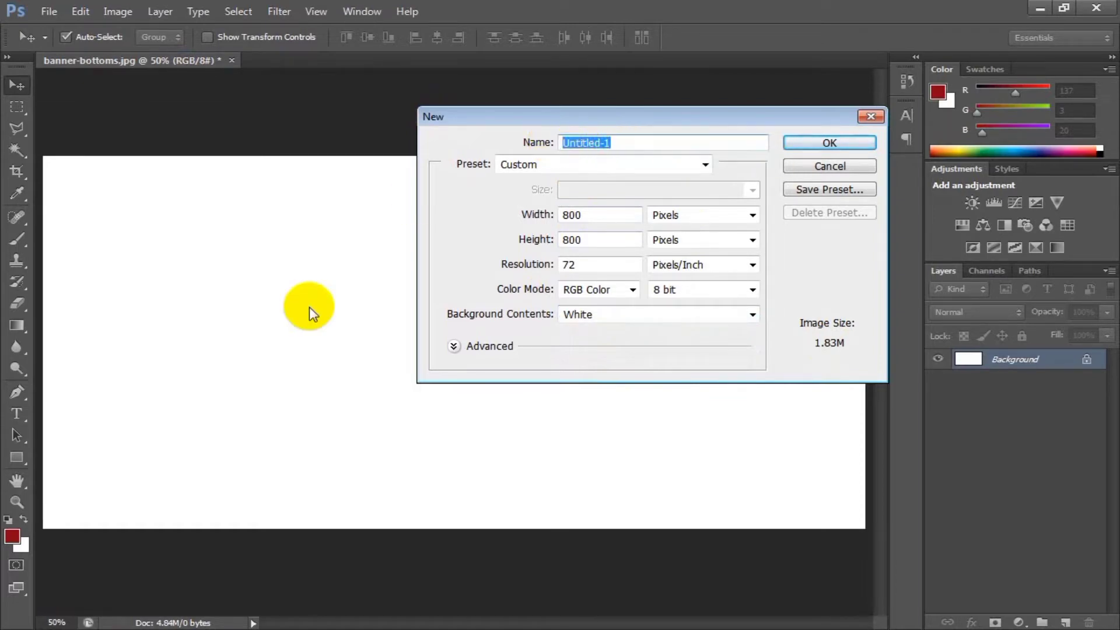
pyautogui.write('logo')
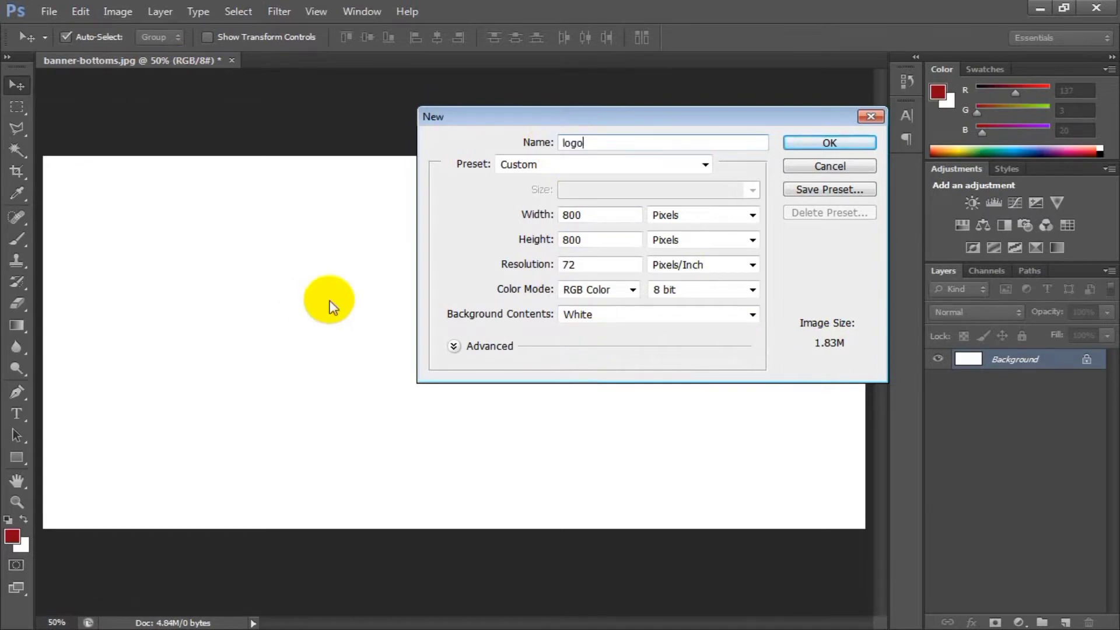
pyautogui.press('Return')
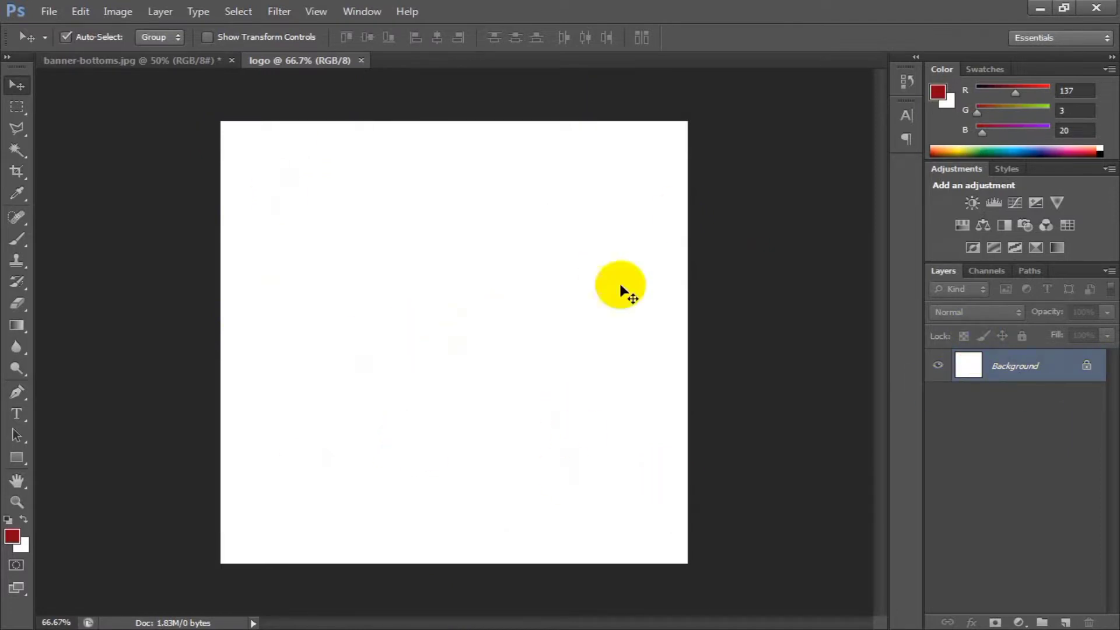
# Add a person's first name as text in the canvas's upper-left area and color it dark blue, #0c00a9.
pyautogui.click(14, 415)
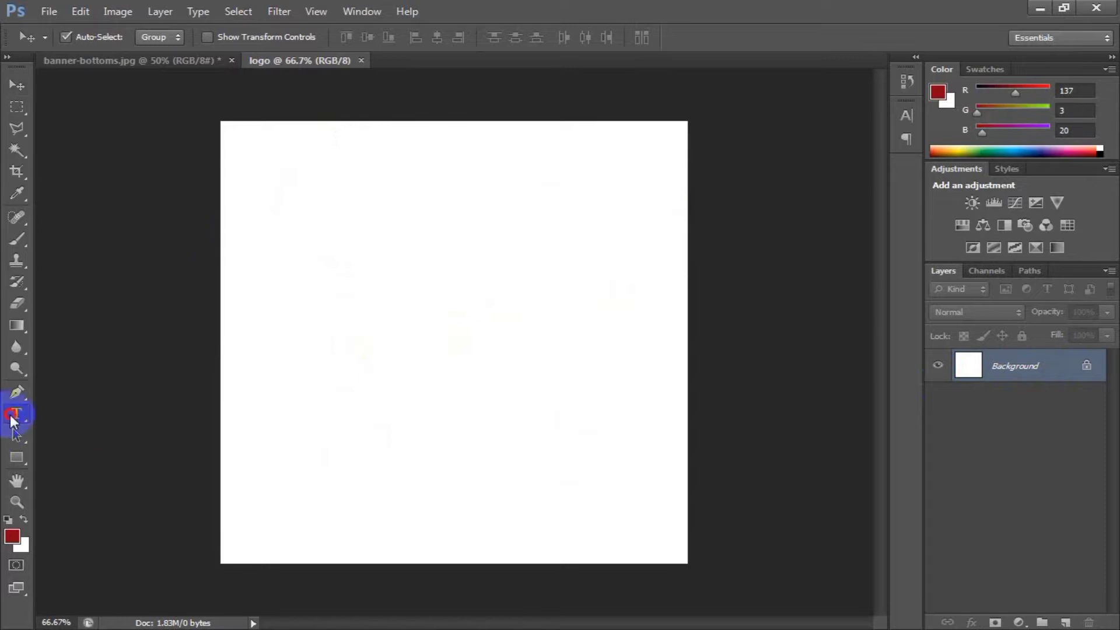
pyautogui.click(335, 282)
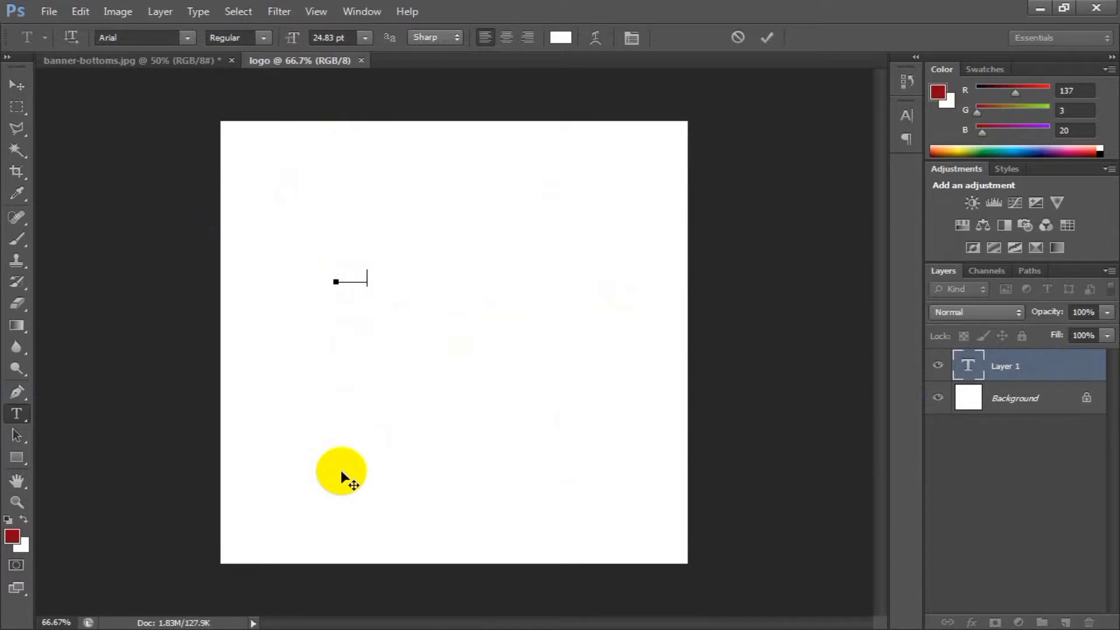
pyautogui.hotkey('ctrl', 'a')
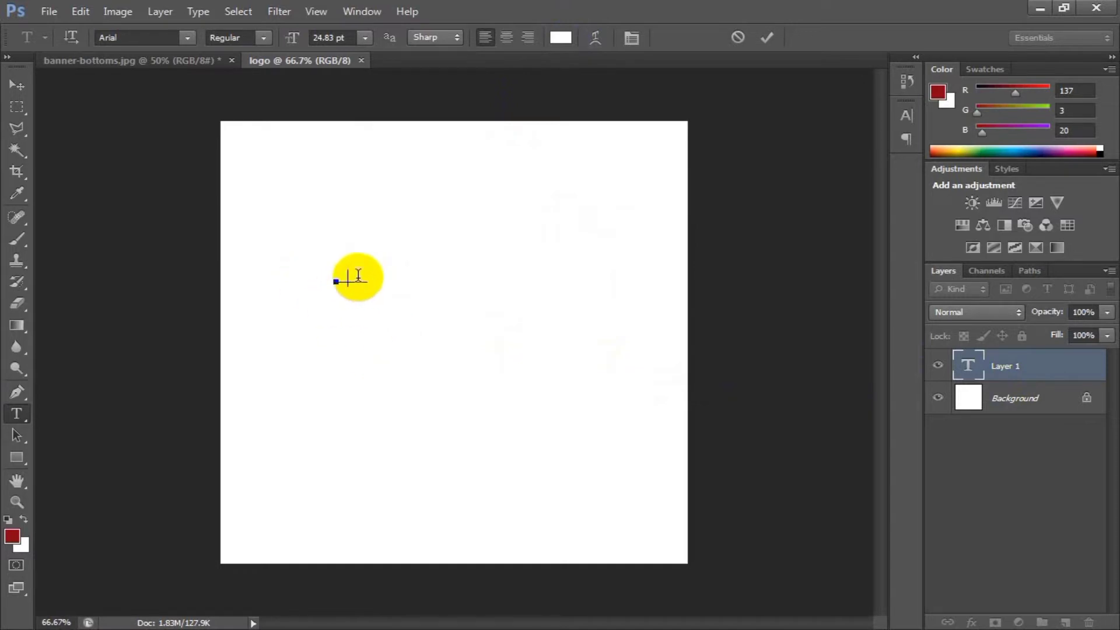
pyautogui.click(562, 38)
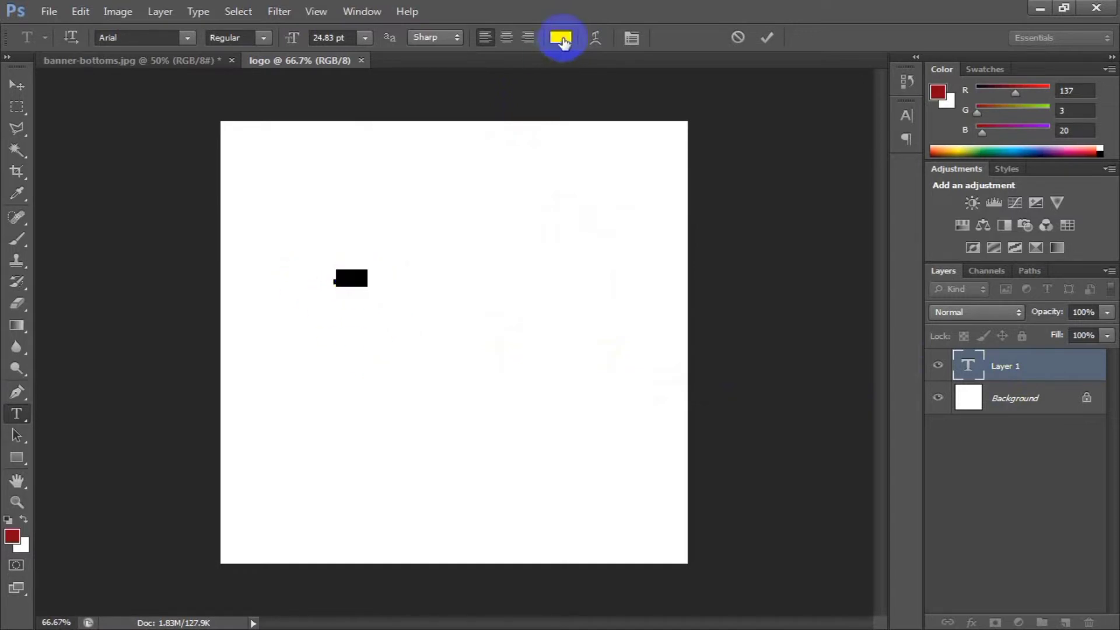
pyautogui.moveTo(635, 220); pyautogui.dragTo(565, 305)
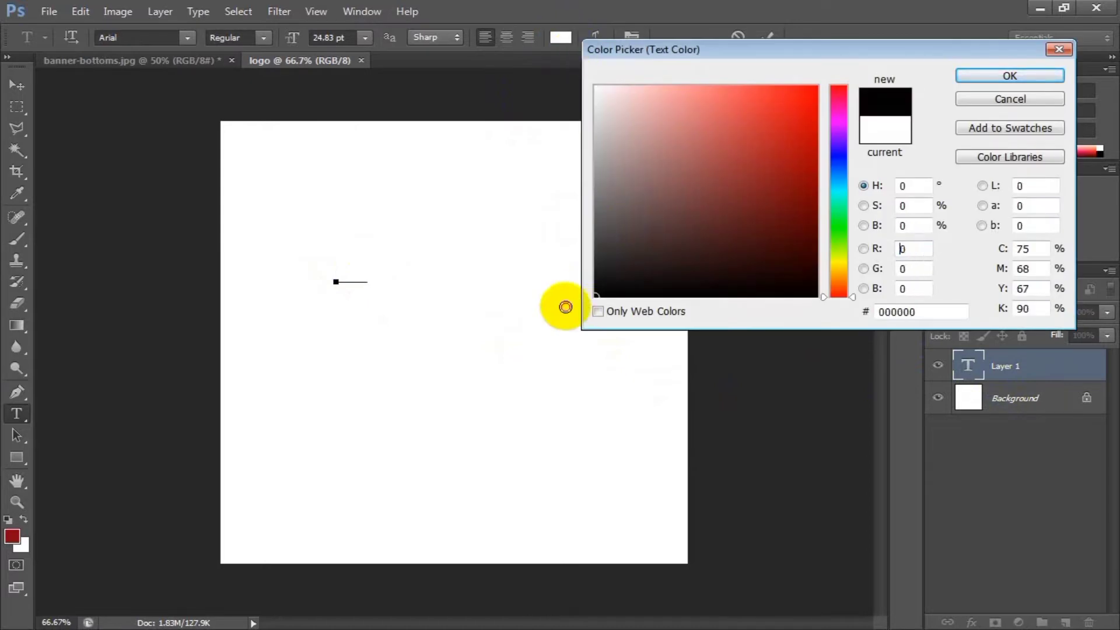
pyautogui.moveTo(768, 128); pyautogui.dragTo(833, 78)
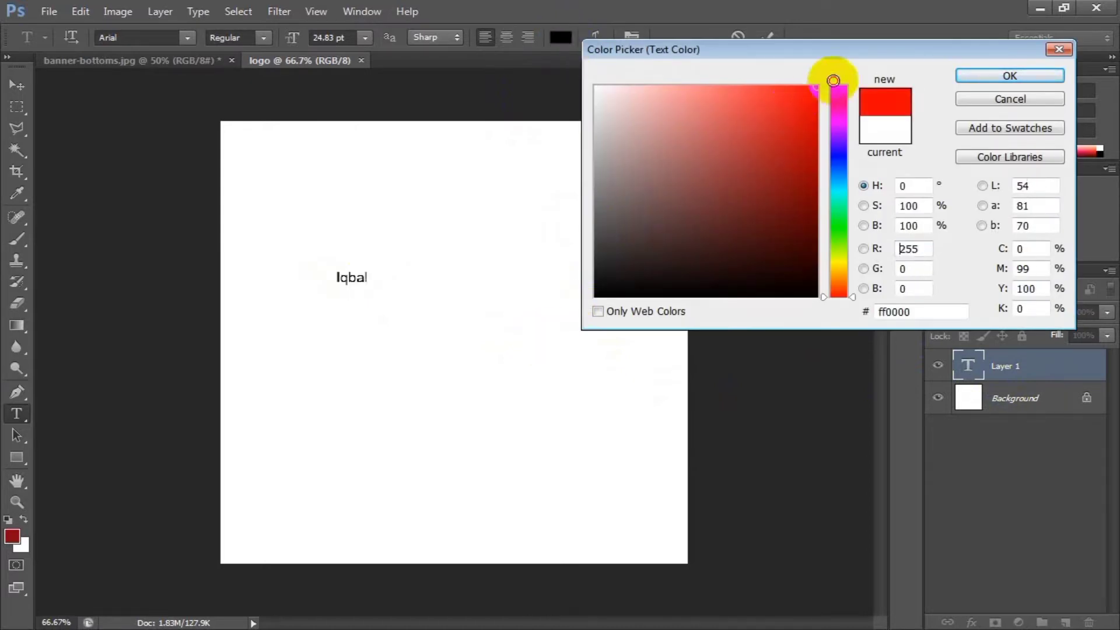
pyautogui.moveTo(758, 146); pyautogui.dragTo(838, 152)
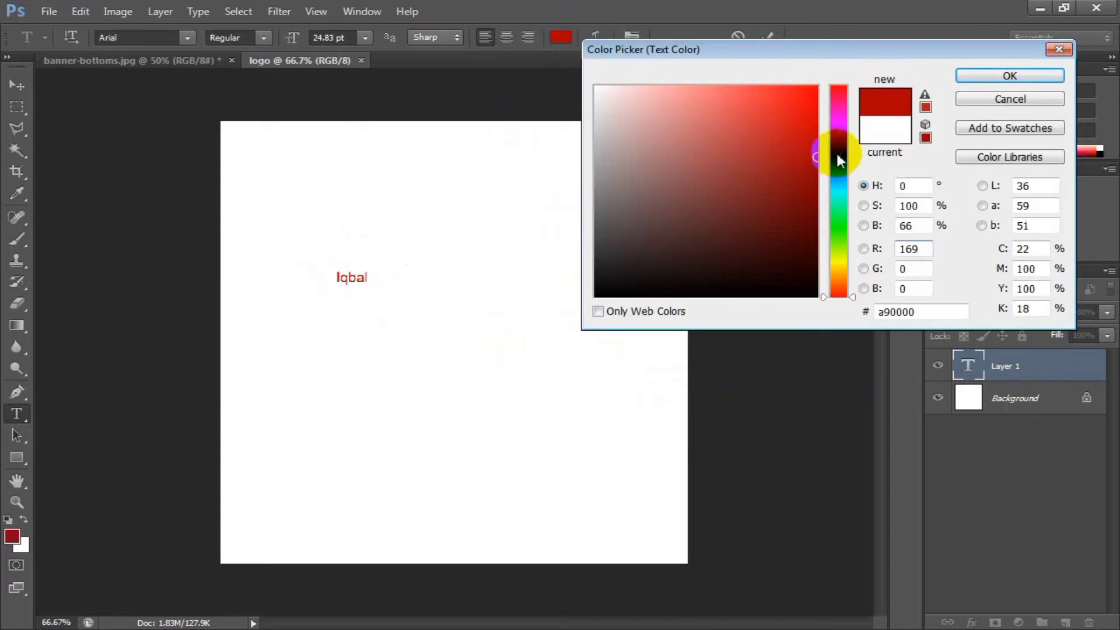
pyautogui.click(838, 153)
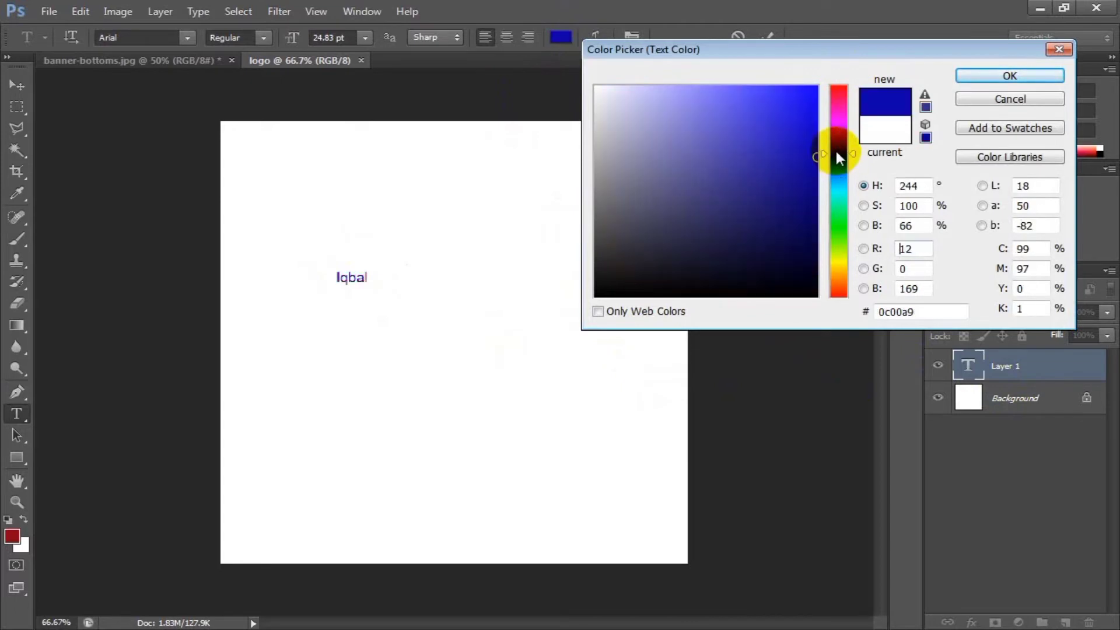
pyautogui.click(979, 74)
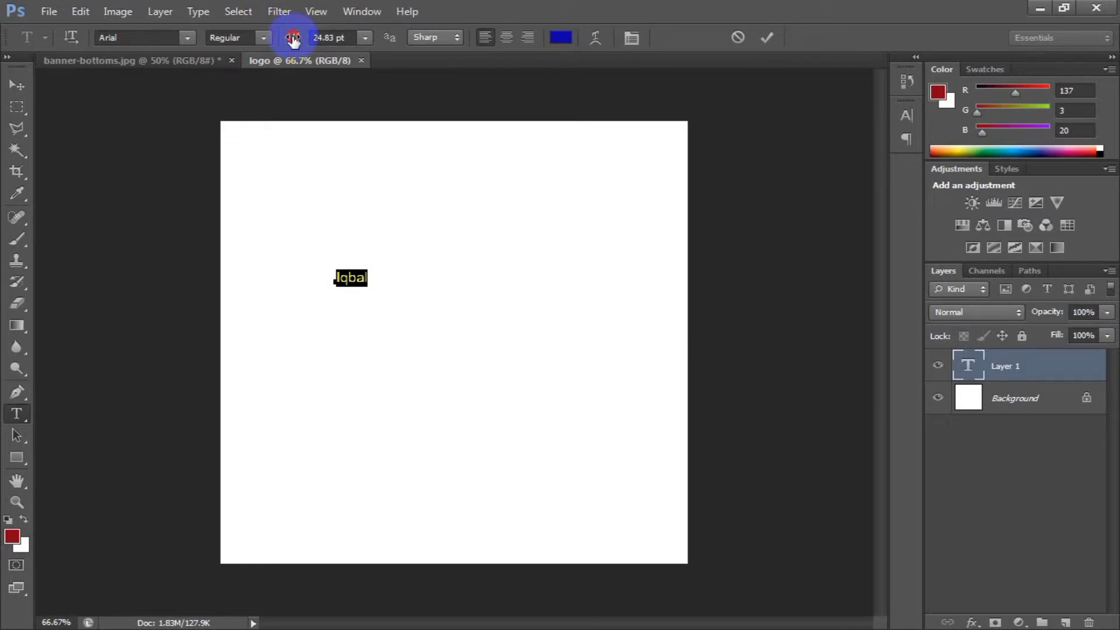
# Enlarge the name text, try font sizes of 100, 10 and 1200 pt, and finish with 120 pt.
pyautogui.moveTo(293, 39); pyautogui.dragTo(331, 36)
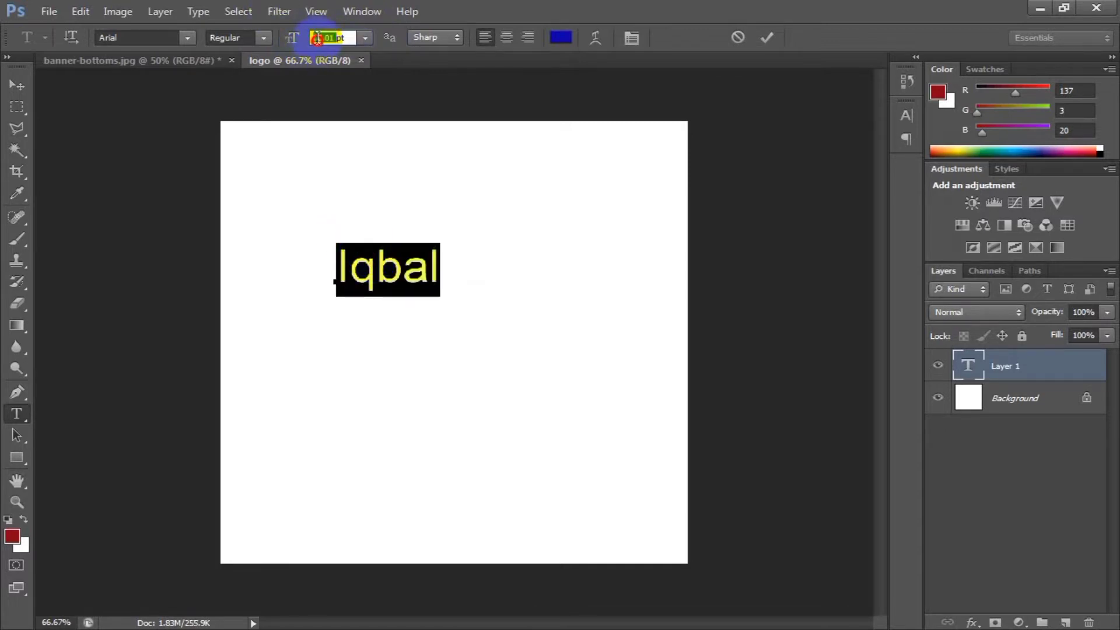
pyautogui.write('100')
pyautogui.press('Return')
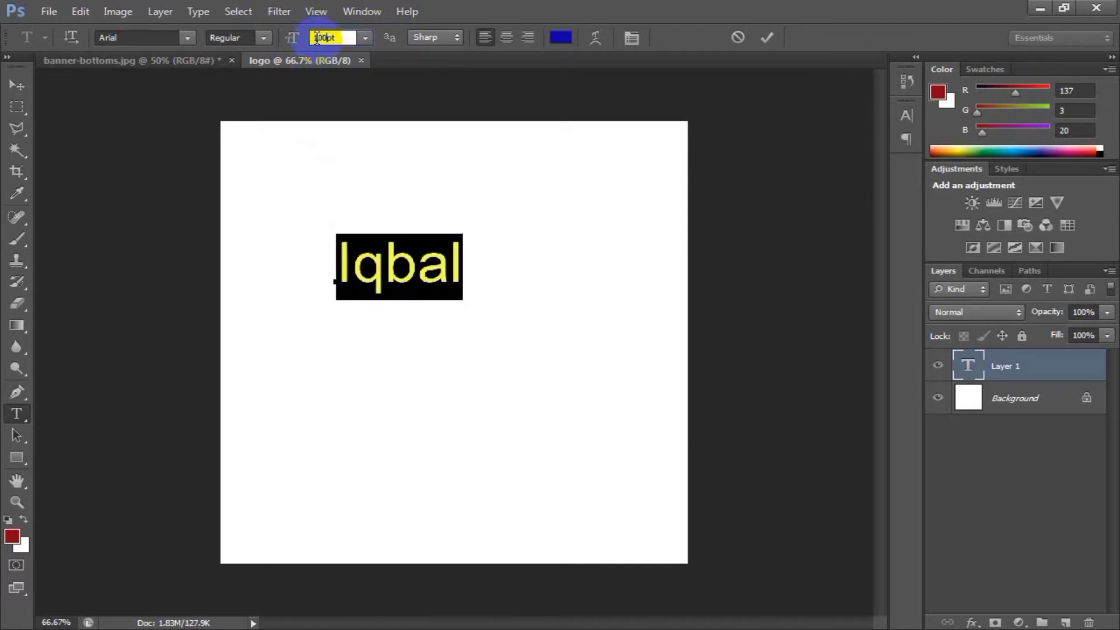
pyautogui.write('10')
pyautogui.press('Return')
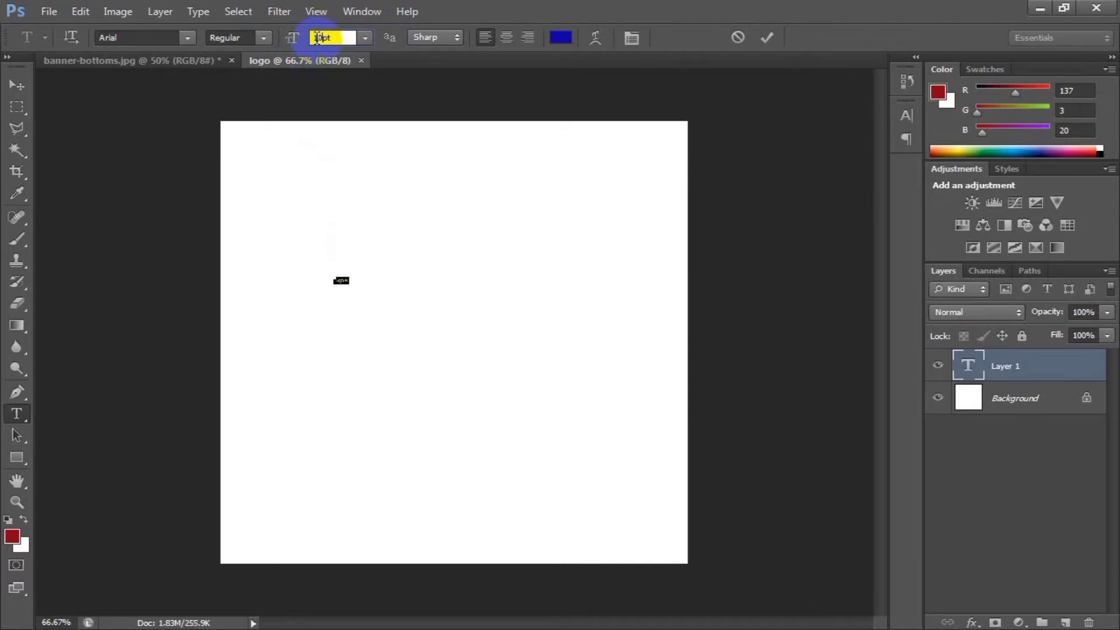
pyautogui.write('1200')
pyautogui.press('Return')
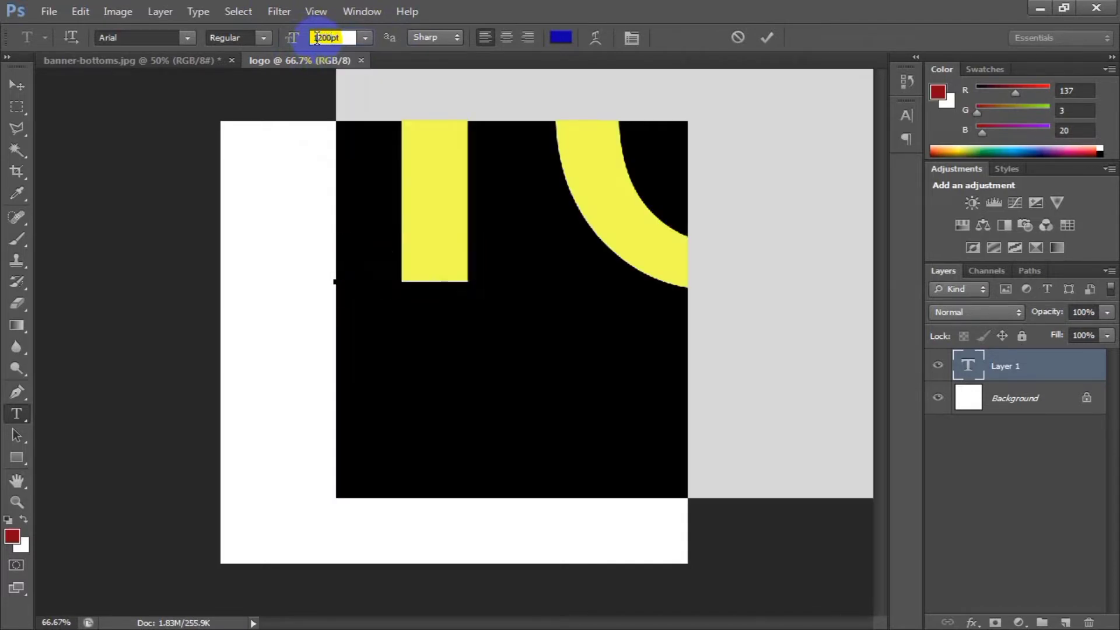
pyautogui.write('120')
pyautogui.press('Return')
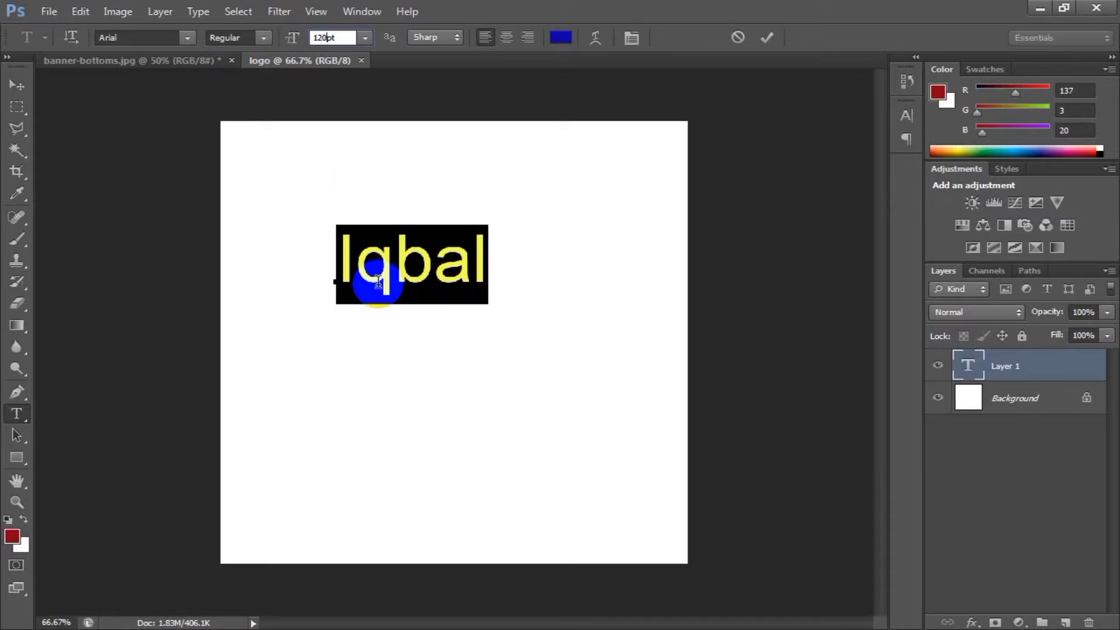
# Try center and right alignment on the name text and return it to left alignment.
pyautogui.click(506, 39)
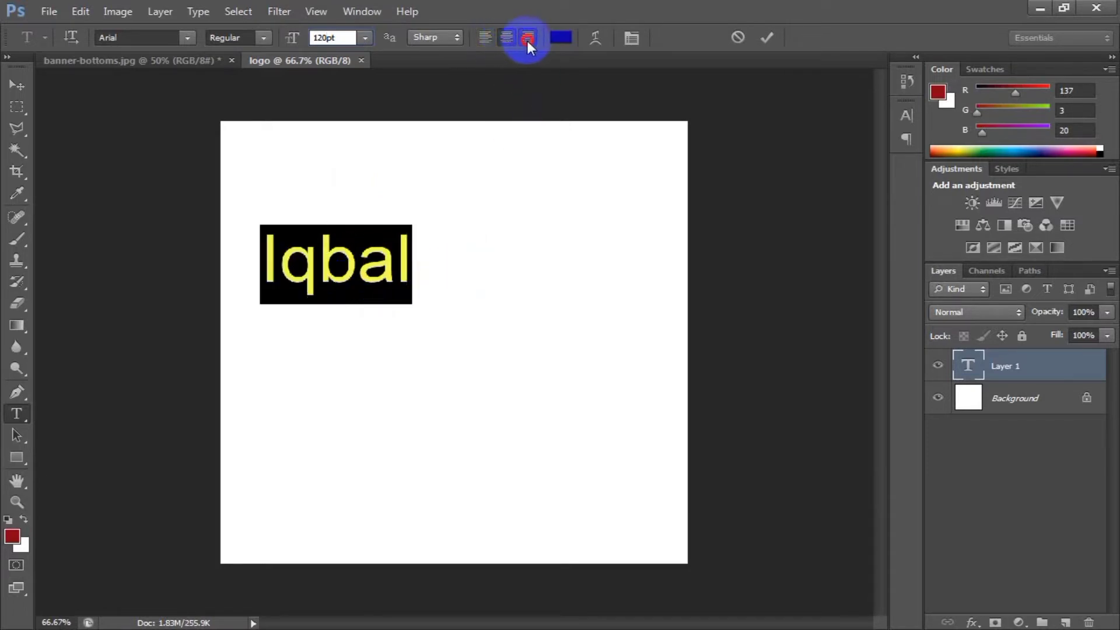
pyautogui.click(528, 39)
pyautogui.click(489, 38)
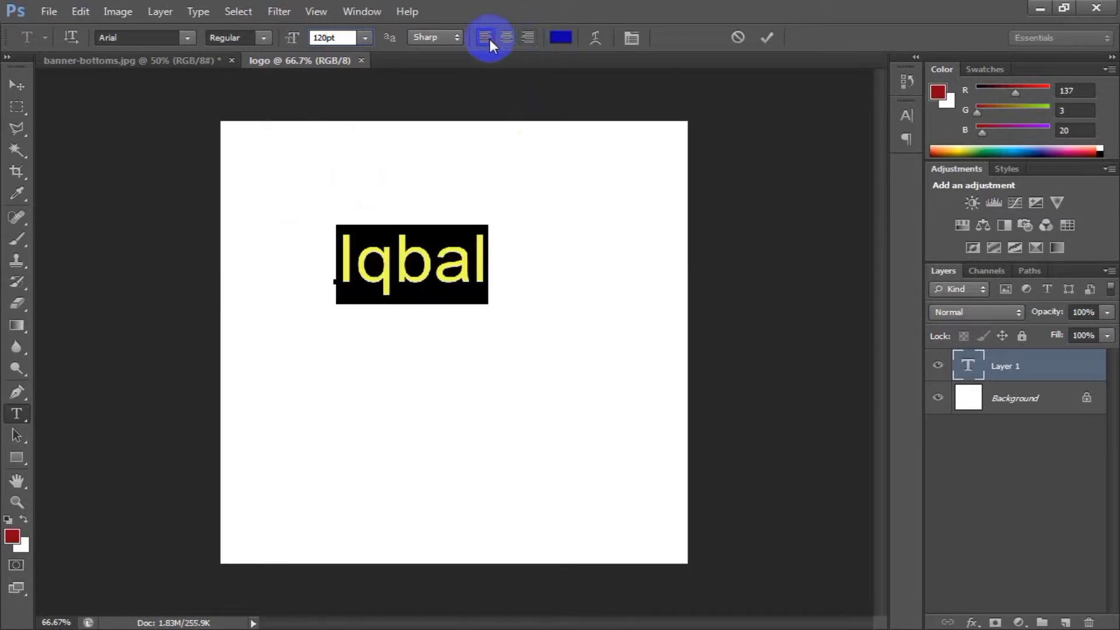
# Try the Arc and Arc Lower warp styles on the name text with a bend of +50%.
pyautogui.click(596, 38)
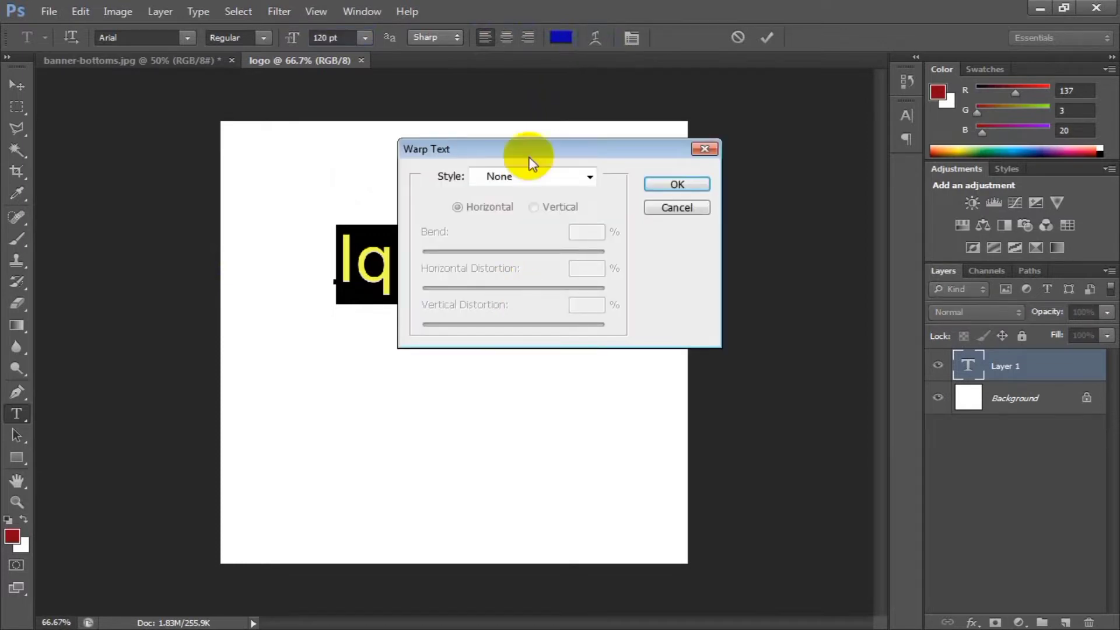
pyautogui.moveTo(527, 145); pyautogui.dragTo(808, 133)
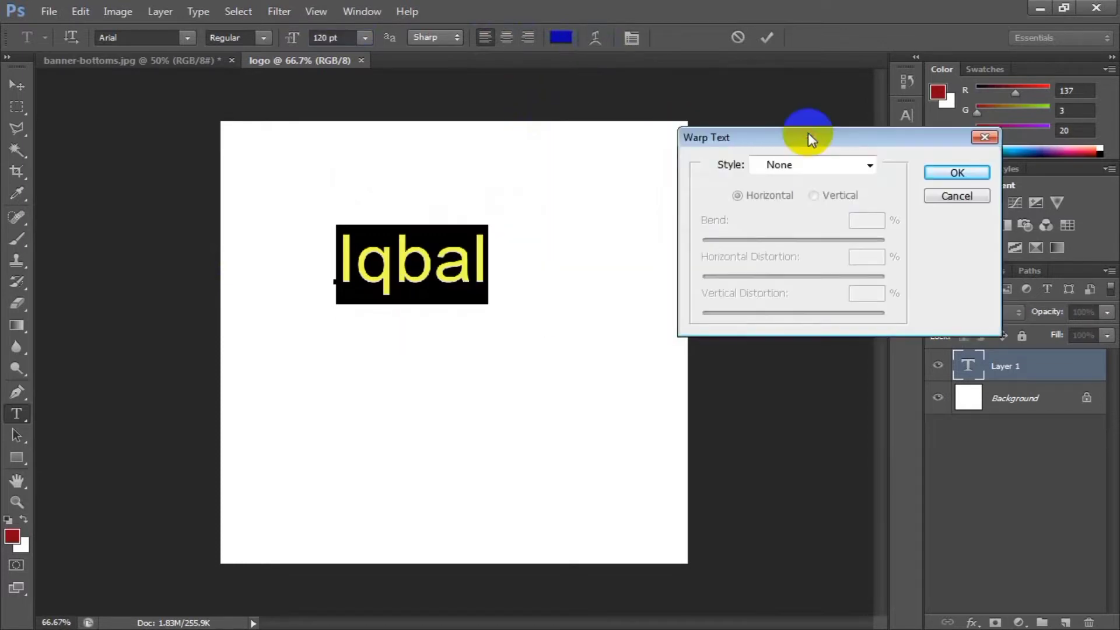
pyautogui.click(844, 166)
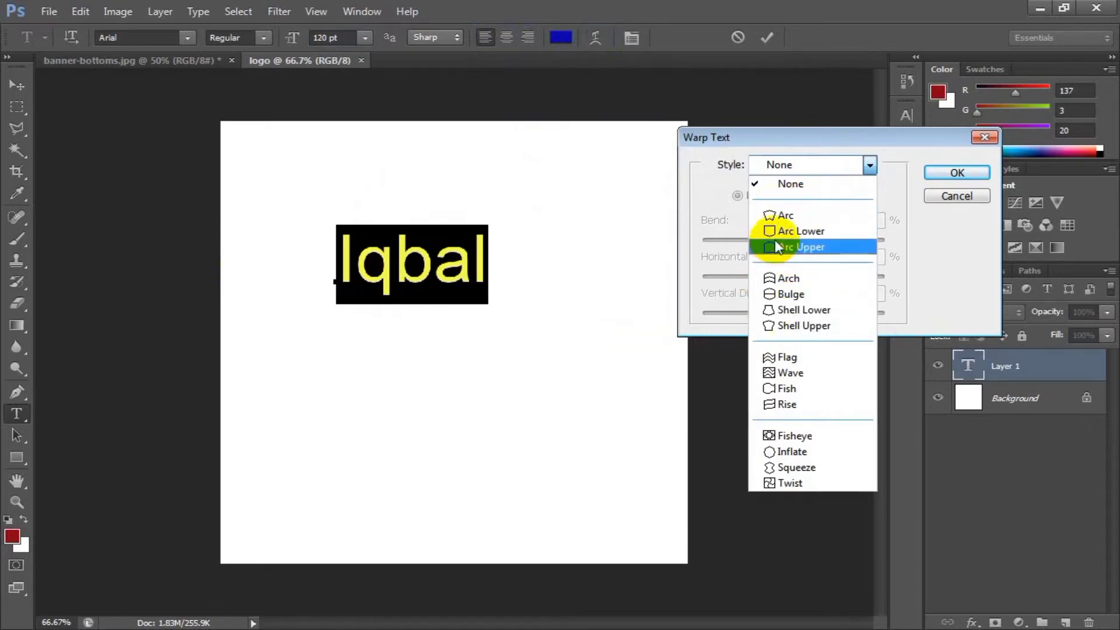
pyautogui.click(785, 217)
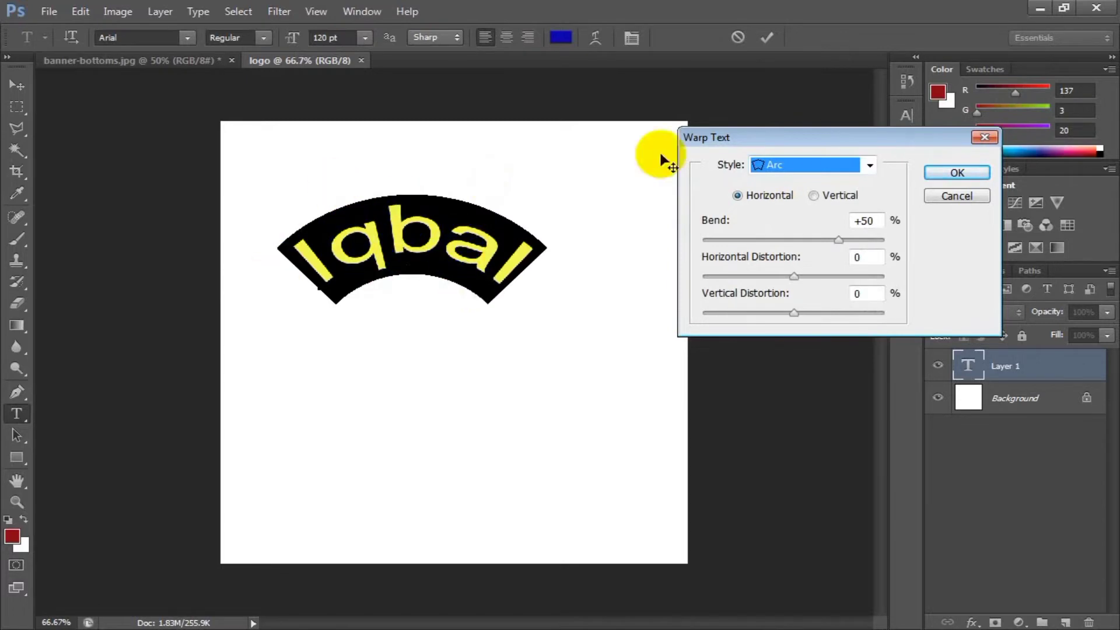
pyautogui.click(805, 169)
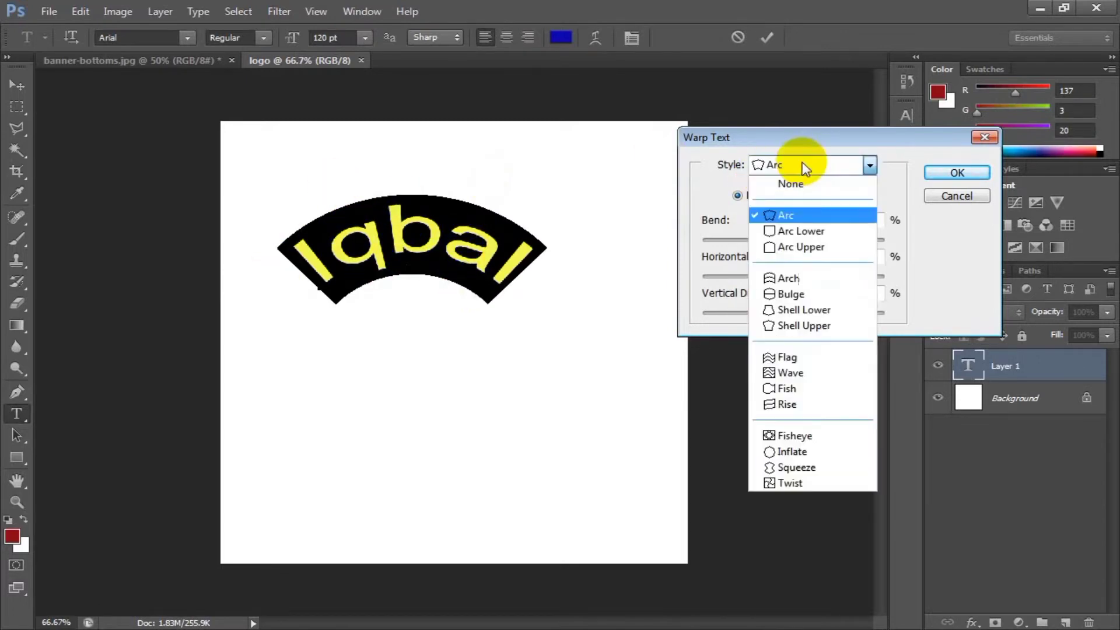
pyautogui.click(797, 233)
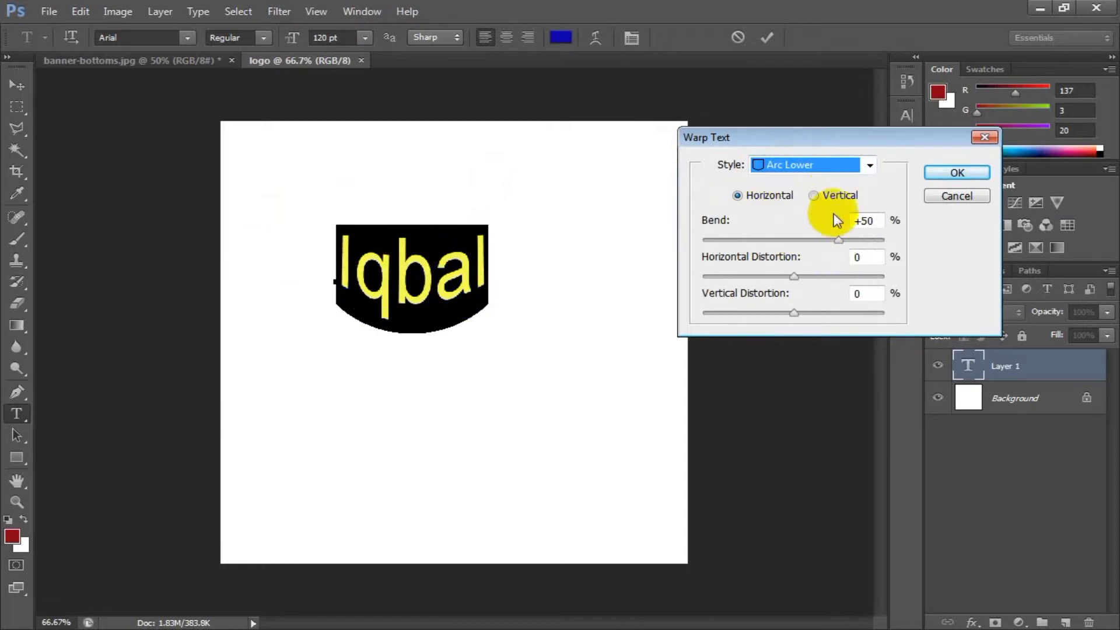
pyautogui.moveTo(835, 238)
pyautogui.mouseDown()
pyautogui.moveTo(780, 244)
pyautogui.moveTo(880, 238)
pyautogui.moveTo(839, 243)
pyautogui.mouseUp()
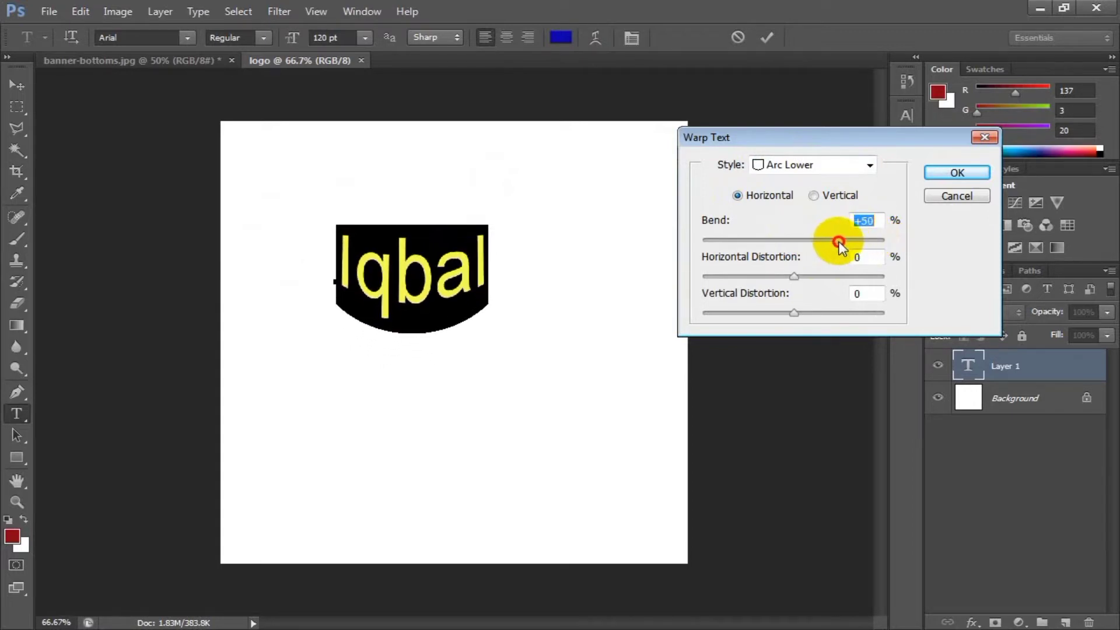
# Try the Arch and Bulge warp styles on the name text, adjusting the Bulge bend to +38% and +47%.
pyautogui.click(840, 171)
pyautogui.click(776, 278)
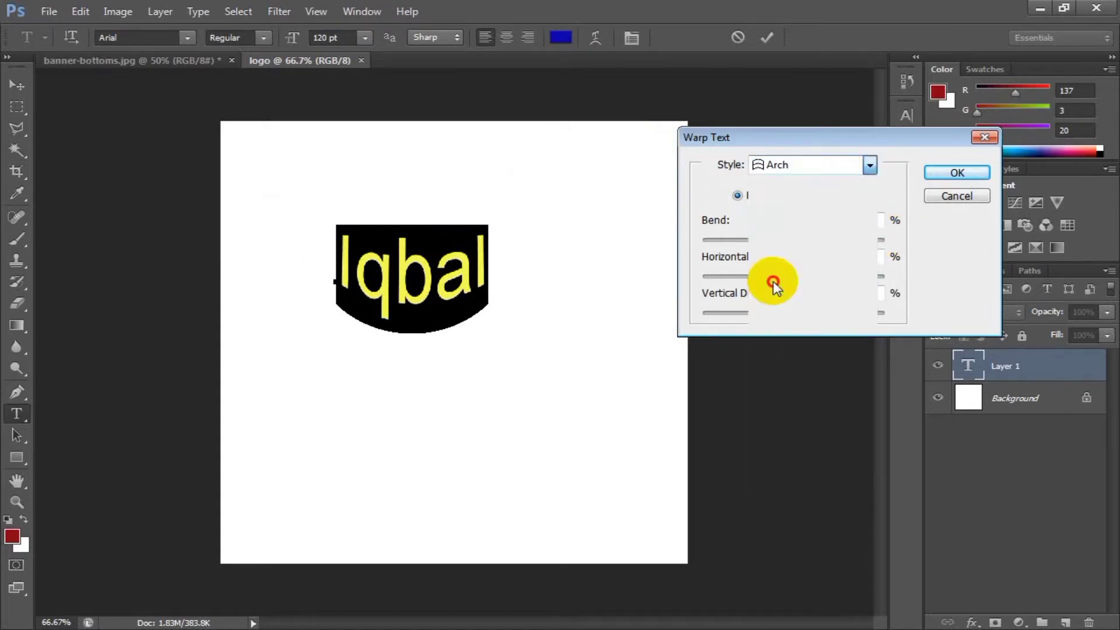
pyautogui.scroll(-1, 837, 166)
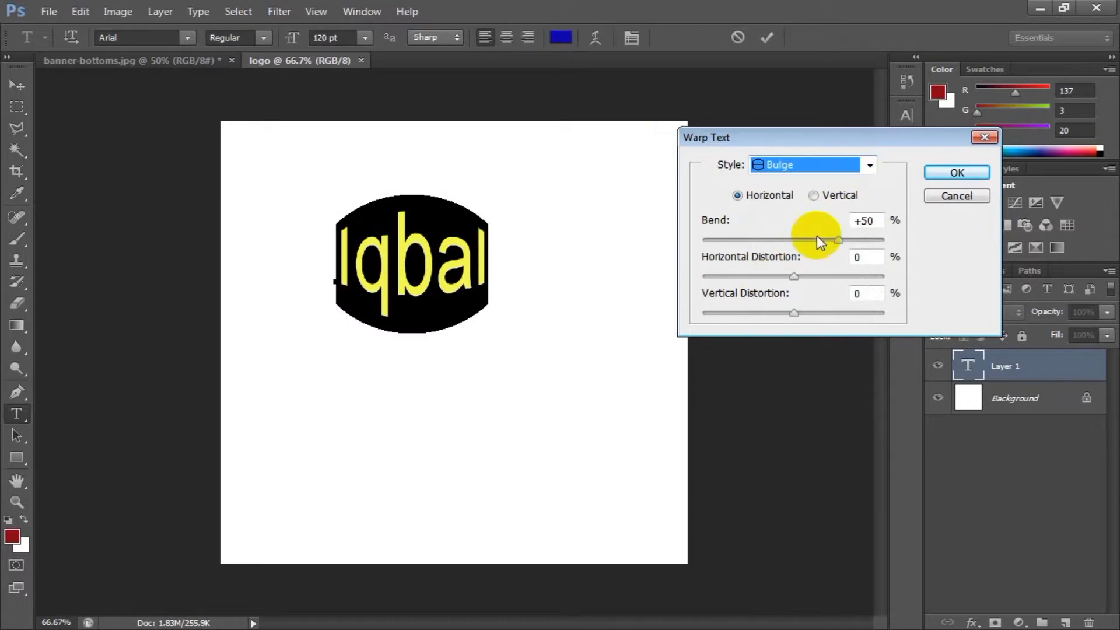
pyautogui.moveTo(839, 239)
pyautogui.mouseDown()
pyautogui.moveTo(808, 239)
pyautogui.moveTo(839, 233)
pyautogui.moveTo(817, 231)
pyautogui.moveTo(828, 223)
pyautogui.moveTo(800, 225)
pyautogui.moveTo(851, 230)
pyautogui.moveTo(828, 233)
pyautogui.mouseUp()
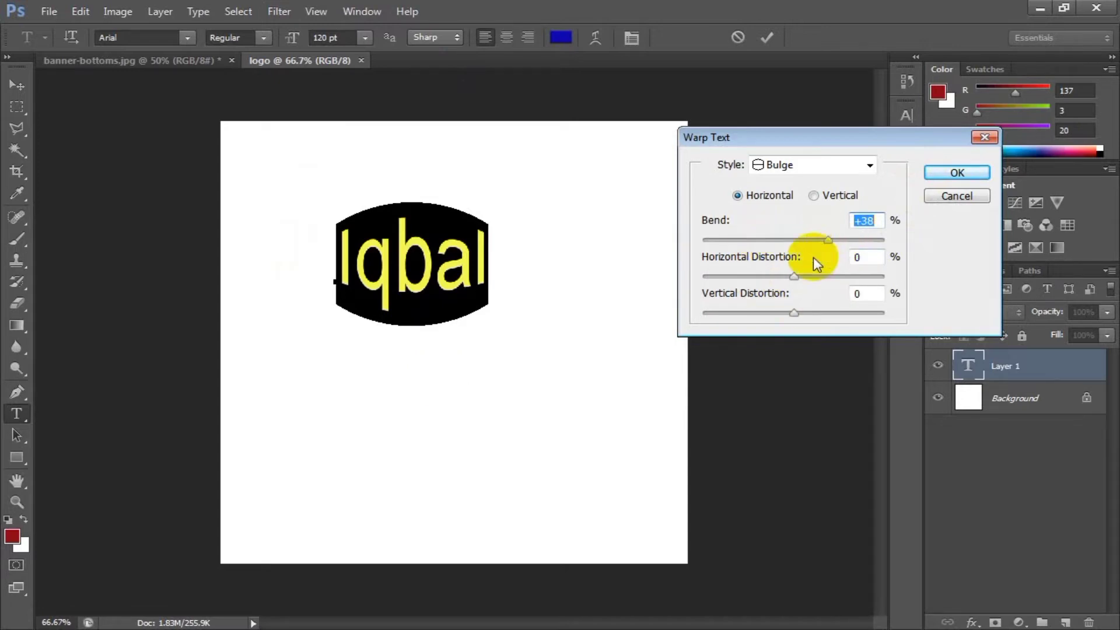
pyautogui.moveTo(814, 241); pyautogui.dragTo(835, 240)
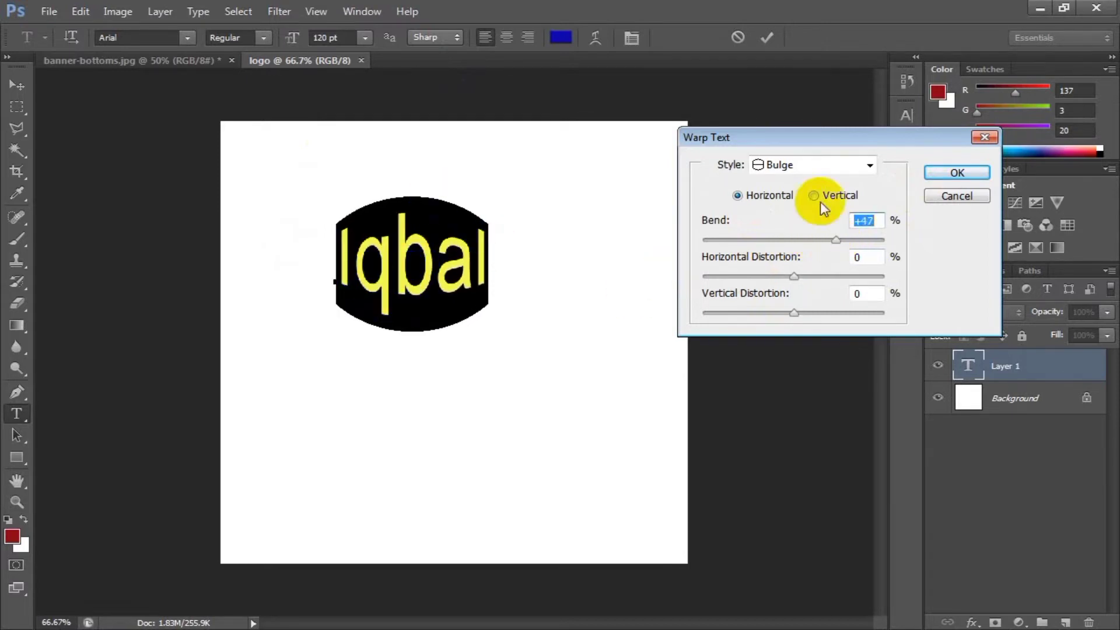
# Warp the name text with the Flag style at a bend of +12% and commit the text.
pyautogui.click(807, 170)
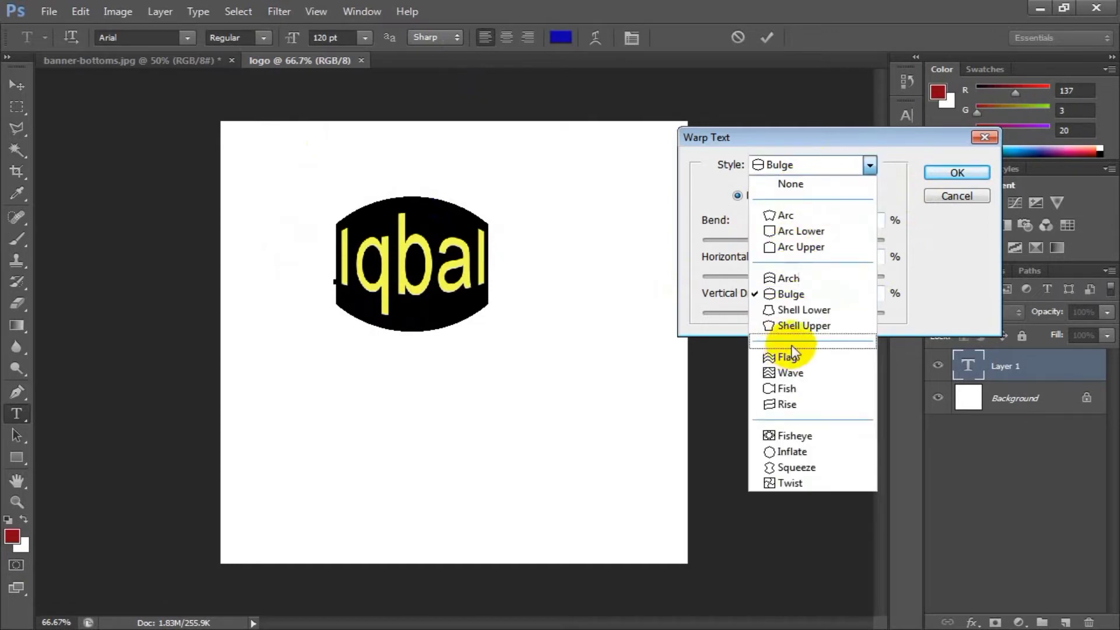
pyautogui.click(785, 359)
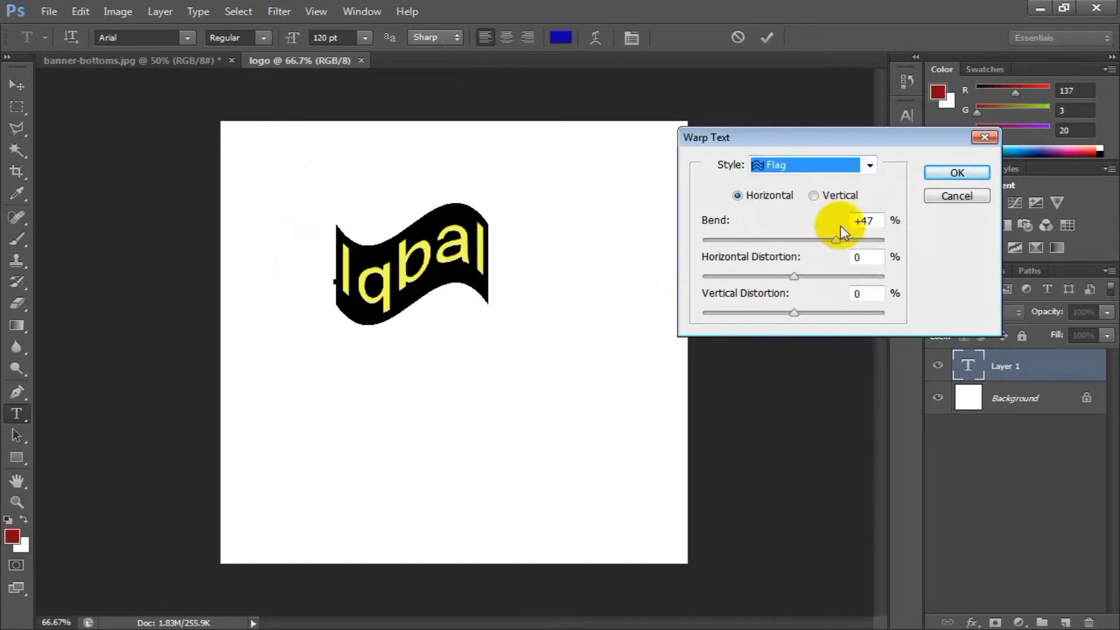
pyautogui.moveTo(836, 240); pyautogui.dragTo(807, 240)
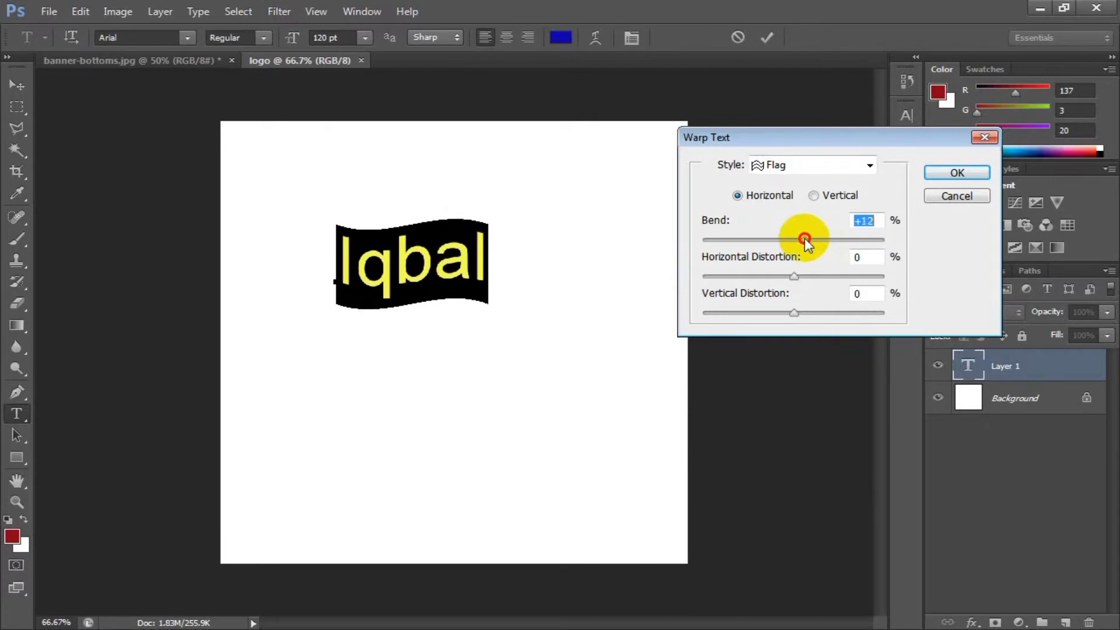
pyautogui.click(959, 172)
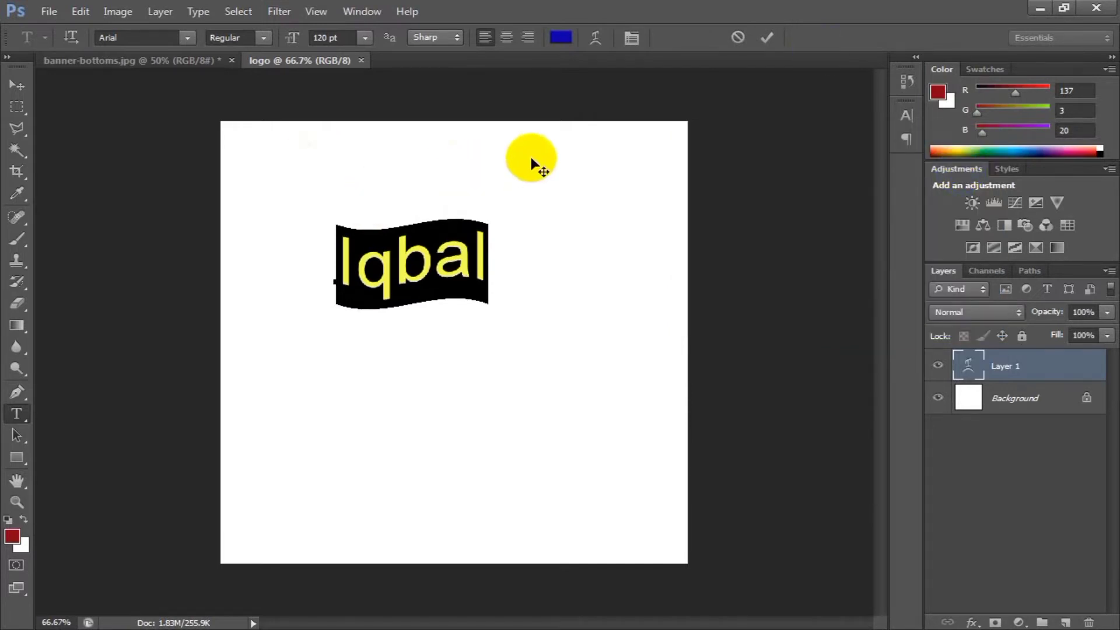
pyautogui.click(455, 267)
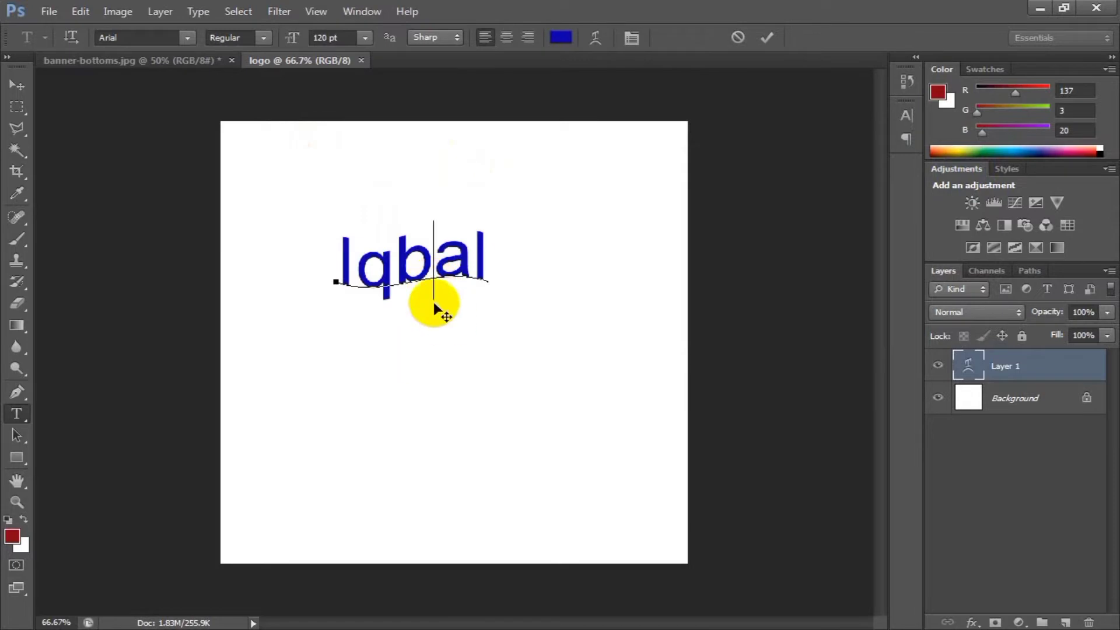
pyautogui.click(16, 85)
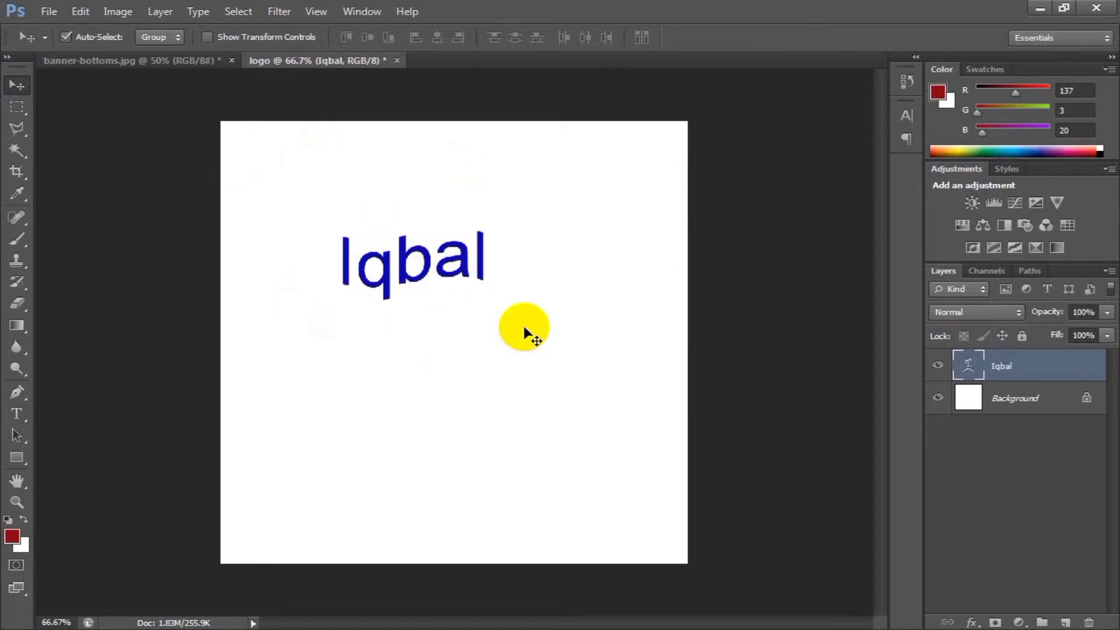
# Try to undo the flag warp on the name text.
pyautogui.hotkey('ctrl', 'z')
pyautogui.hotkey('ctrl', 'z')
pyautogui.hotkey('ctrl', 'z')
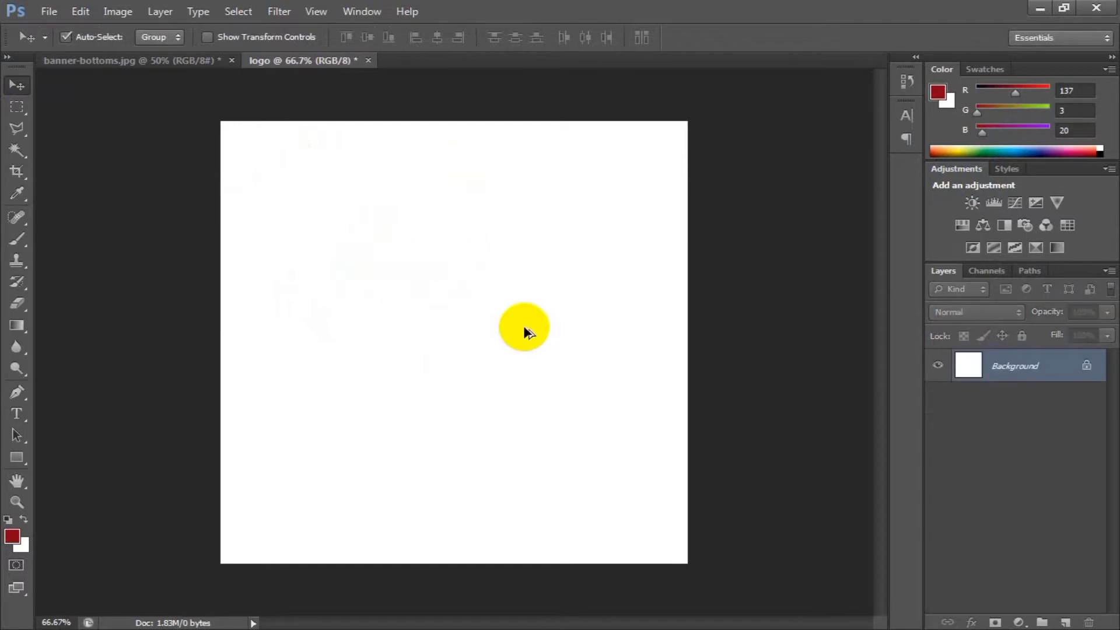
pyautogui.hotkey('ctrl', 'z')
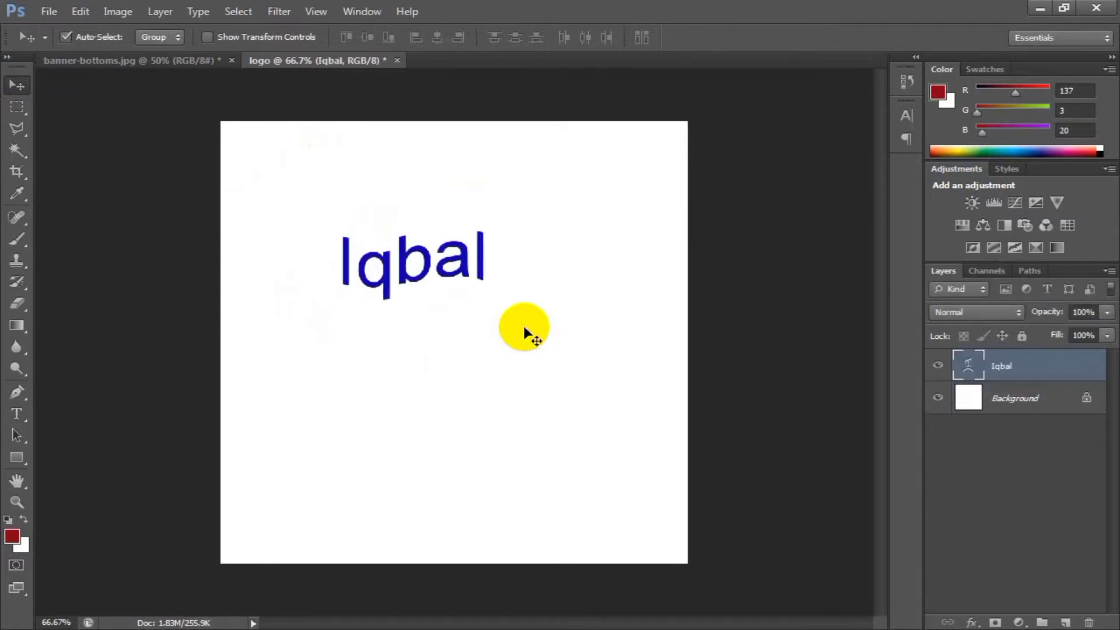
pyautogui.hotkey('ctrl', 'z')
pyautogui.hotkey('ctrl', 'z')
pyautogui.hotkey('ctrl', 'z')
pyautogui.hotkey('ctrl', 'z')
pyautogui.hotkey('ctrl', 'z')
pyautogui.hotkey('ctrl', 'z')
# Remove the warp from the whole name text by setting its warp style to None.
pyautogui.click(17, 414)
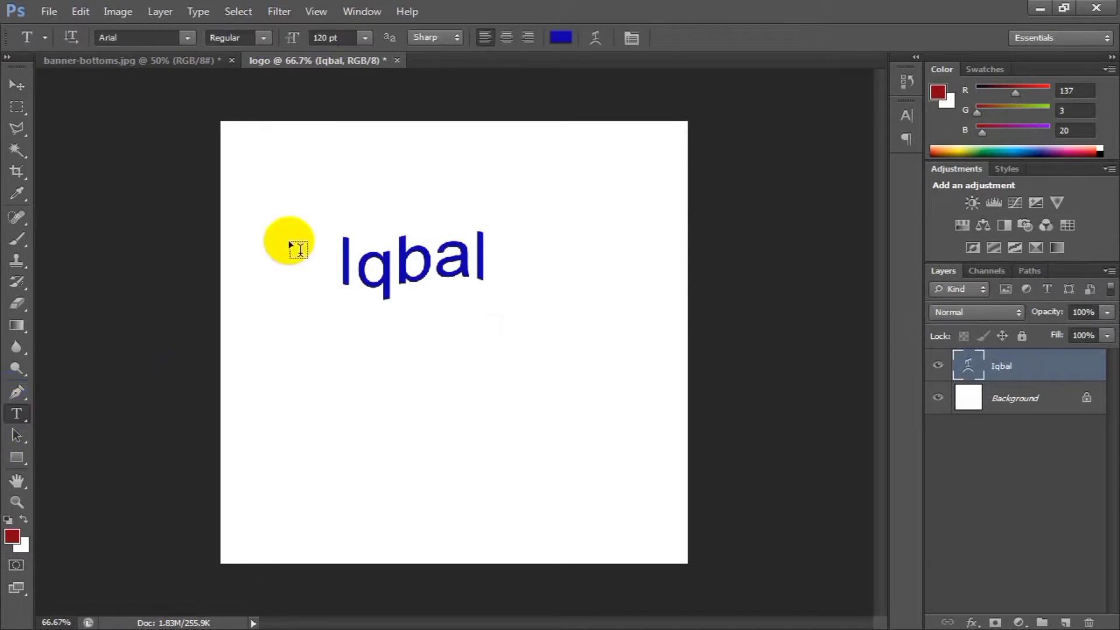
pyautogui.click(401, 259)
pyautogui.hotkey('ctrl', 'a')
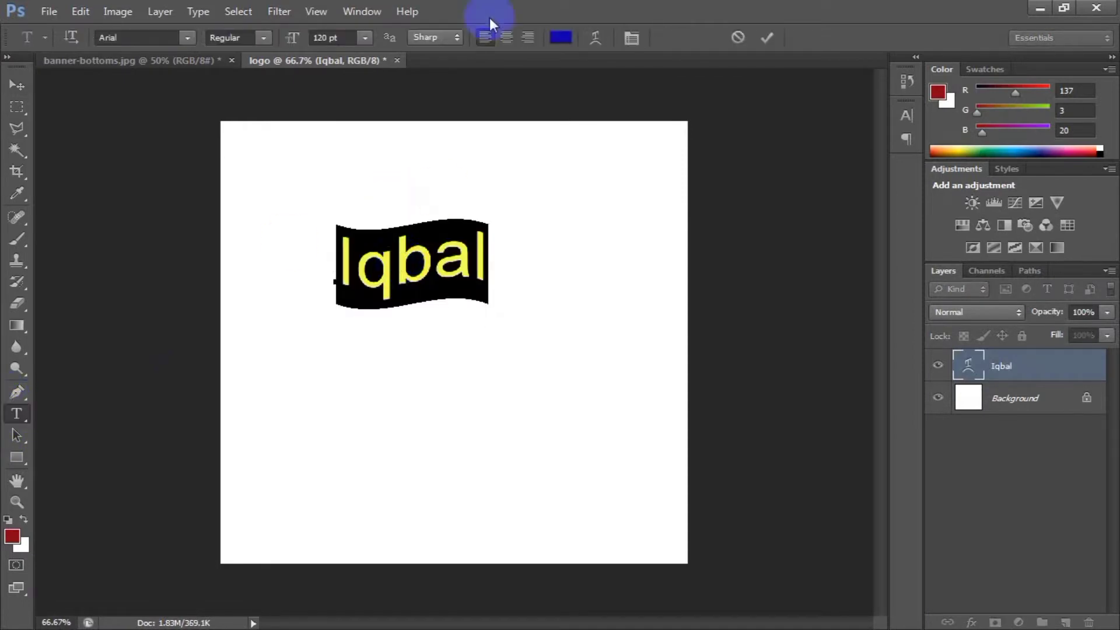
pyautogui.click(595, 37)
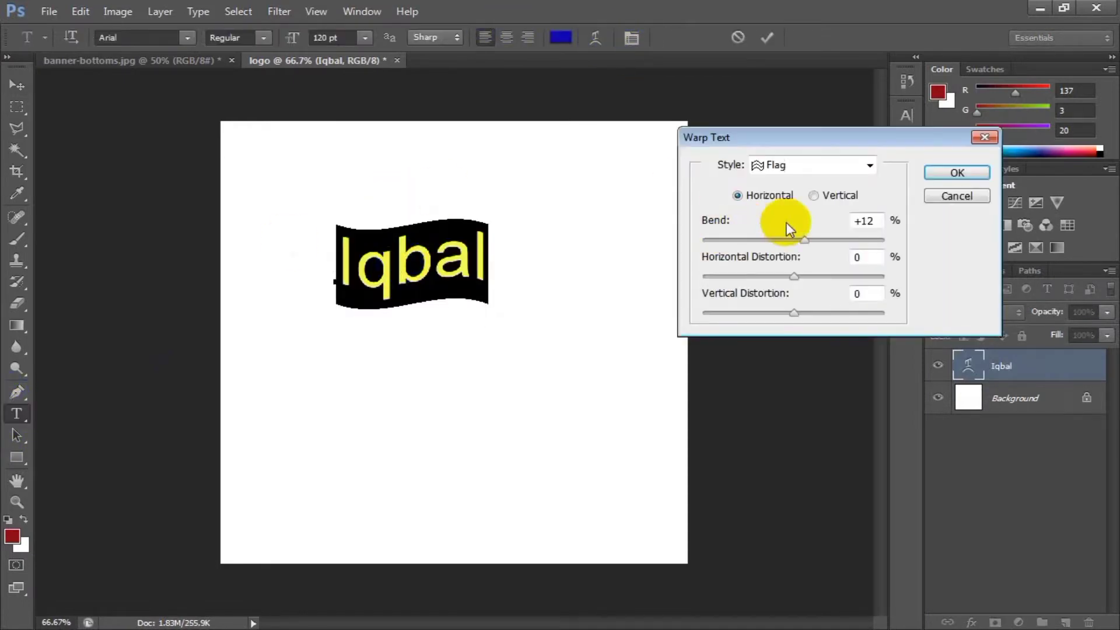
pyautogui.click(819, 163)
pyautogui.click(803, 184)
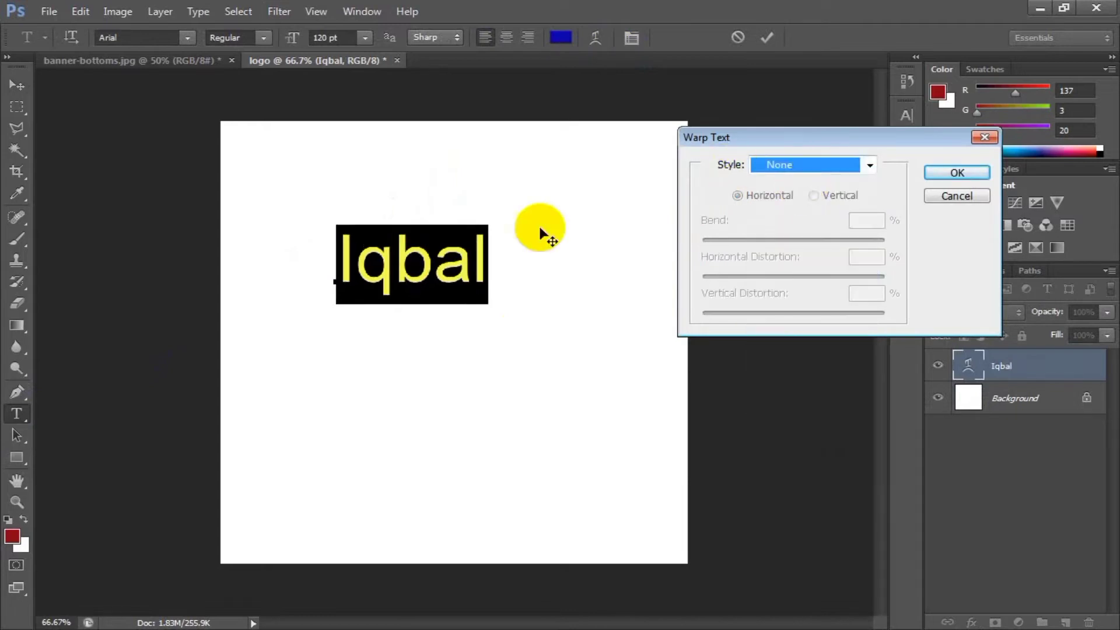
pyautogui.click(958, 173)
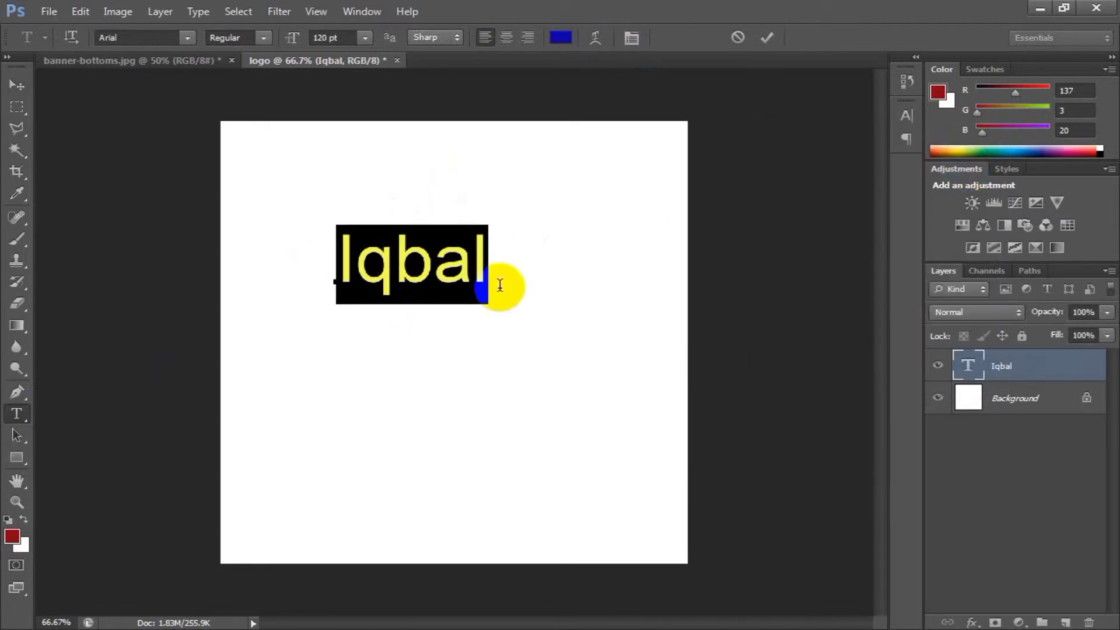
# Commit the name text and move it slightly down and right, closer to the canvas center.
pyautogui.click(18, 87)
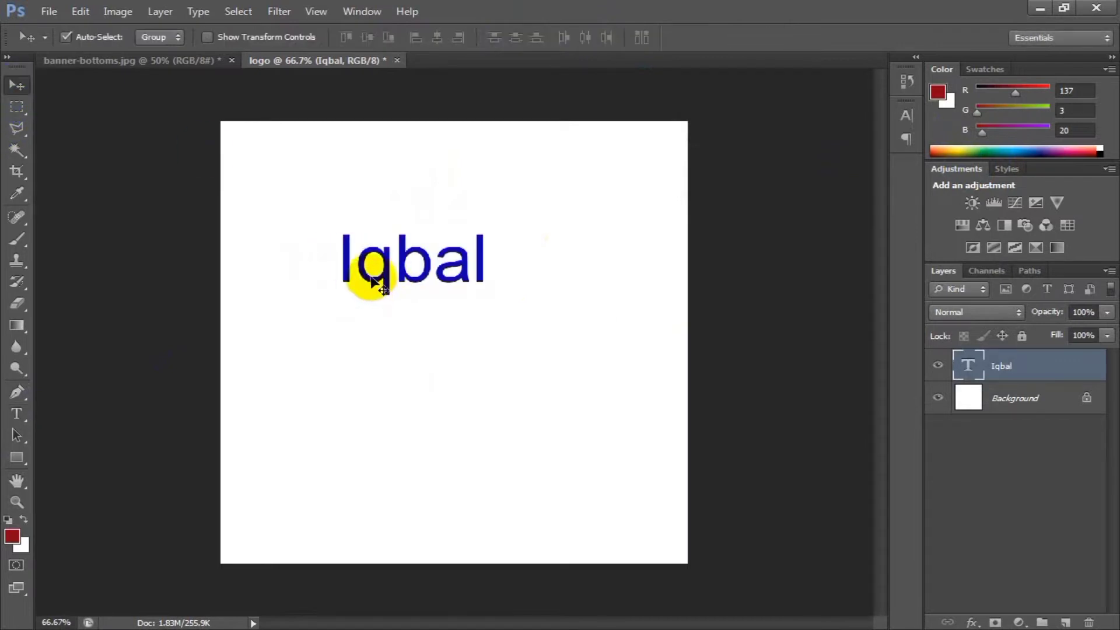
pyautogui.moveTo(372, 280); pyautogui.dragTo(411, 303)
pyautogui.click(147, 338)
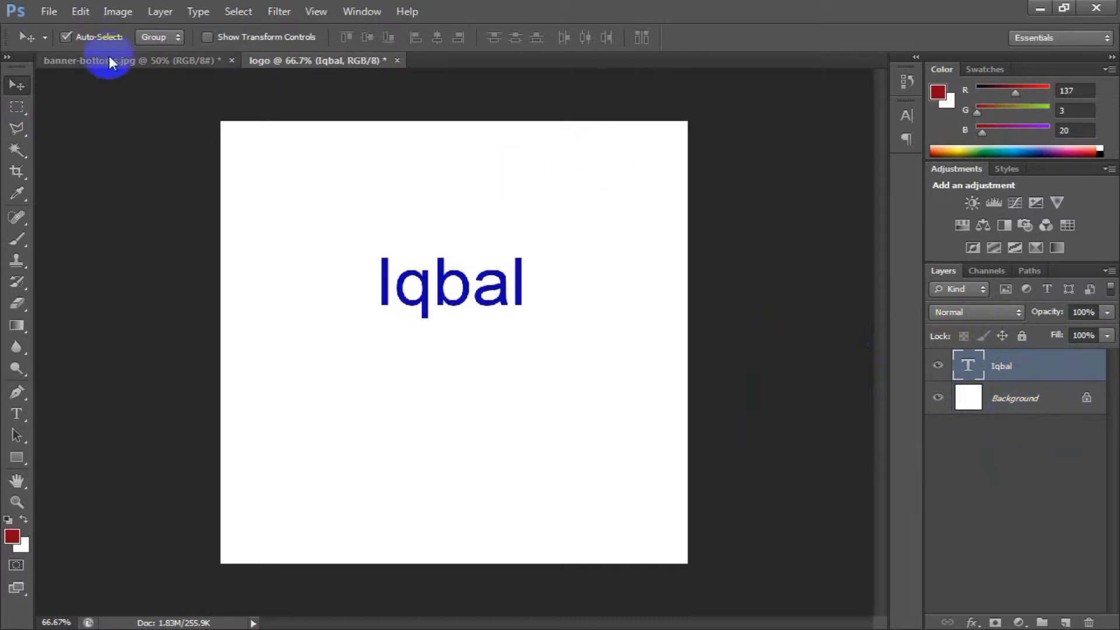
# Open the image banner-top.jpg from the allureeightyfour folder.
pyautogui.click(51, 12)
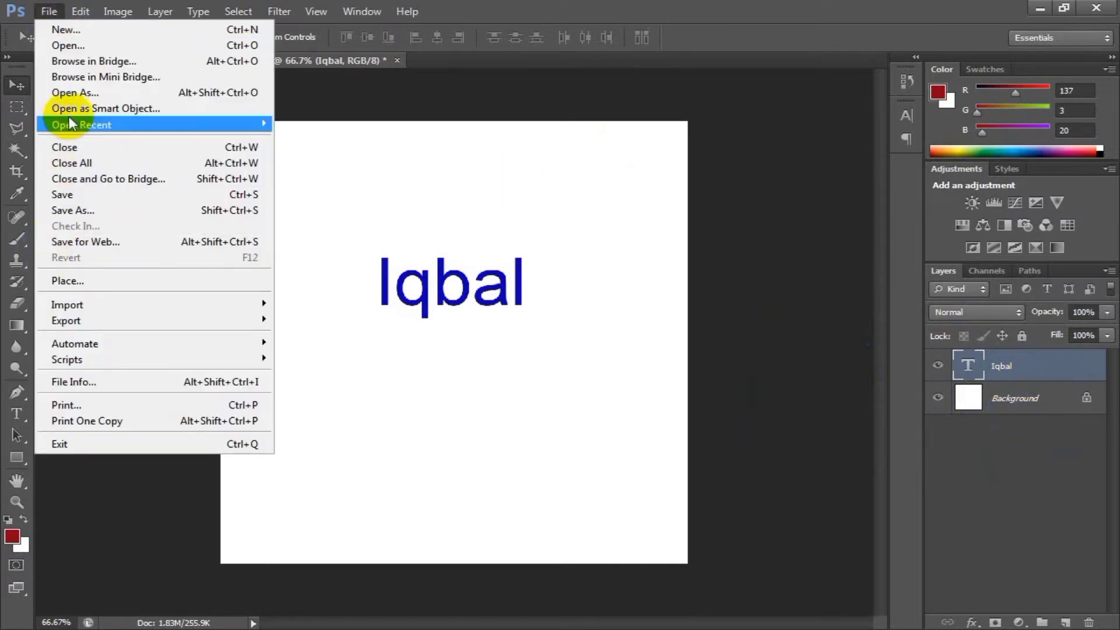
pyautogui.click(78, 47)
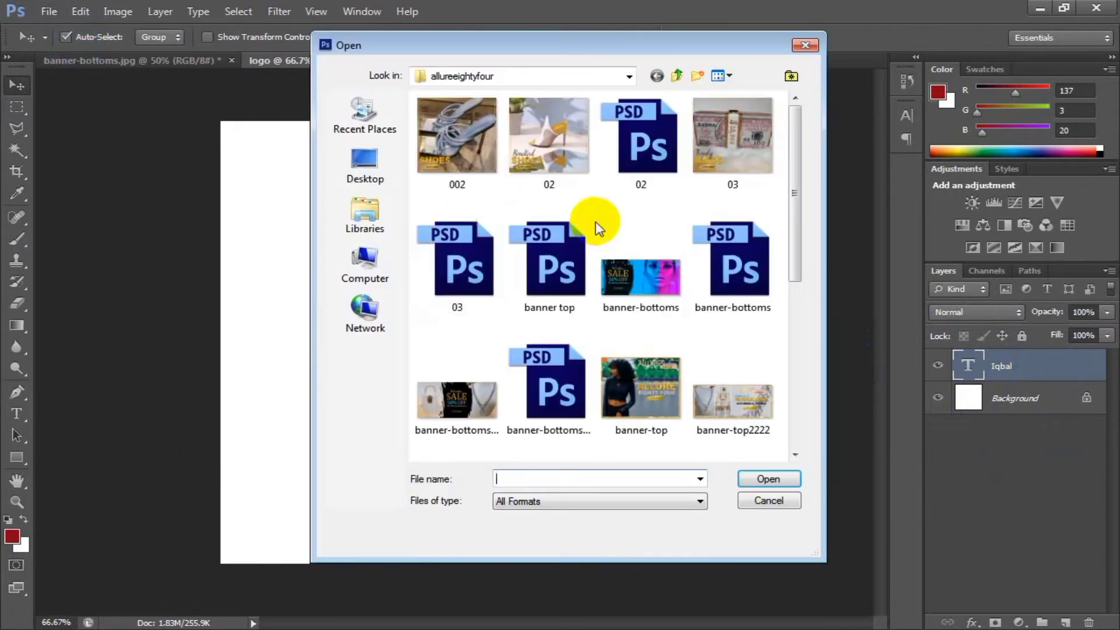
pyautogui.click(472, 152)
pyautogui.doubleClick(641, 399)
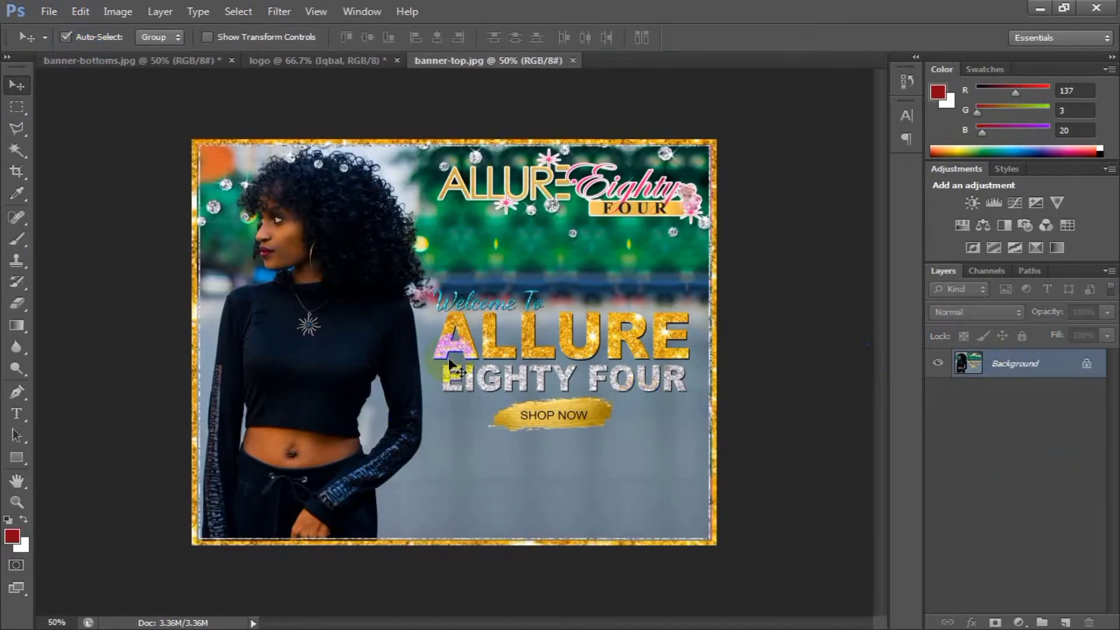
# Bring a duplicate of the banner layer into the logo document and scale it to 33.42% width and 39.59% height near the canvas center.
pyautogui.hotkey('ctrl', 'j')
pyautogui.moveTo(800, 402); pyautogui.dragTo(376, 378)
pyautogui.hotkey('ctrl', 't')
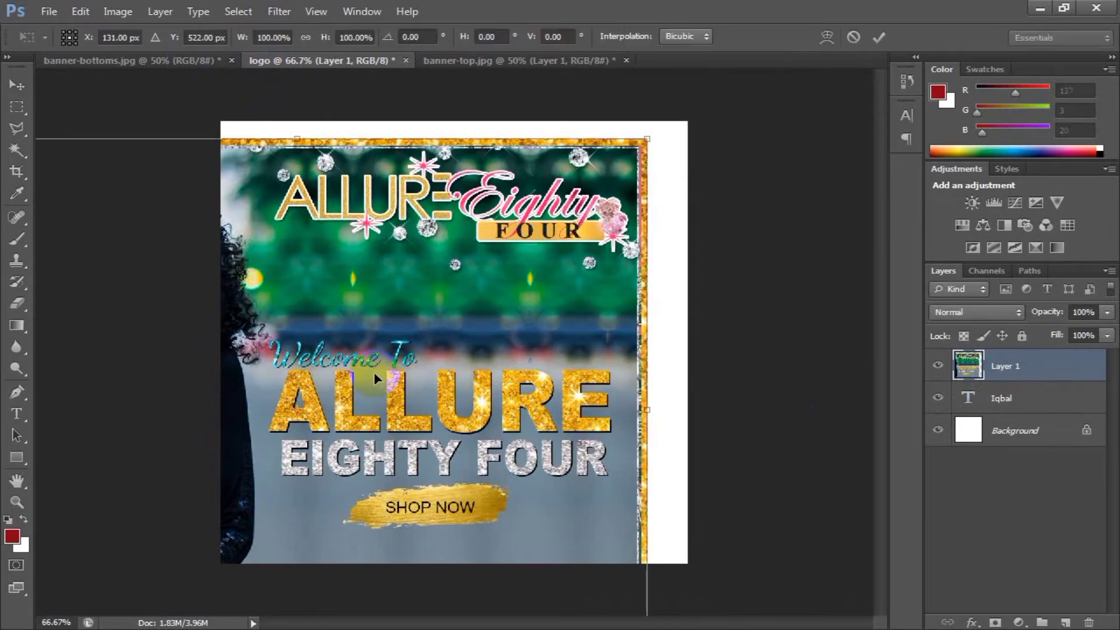
pyautogui.moveTo(647, 139); pyautogui.dragTo(545, 255)
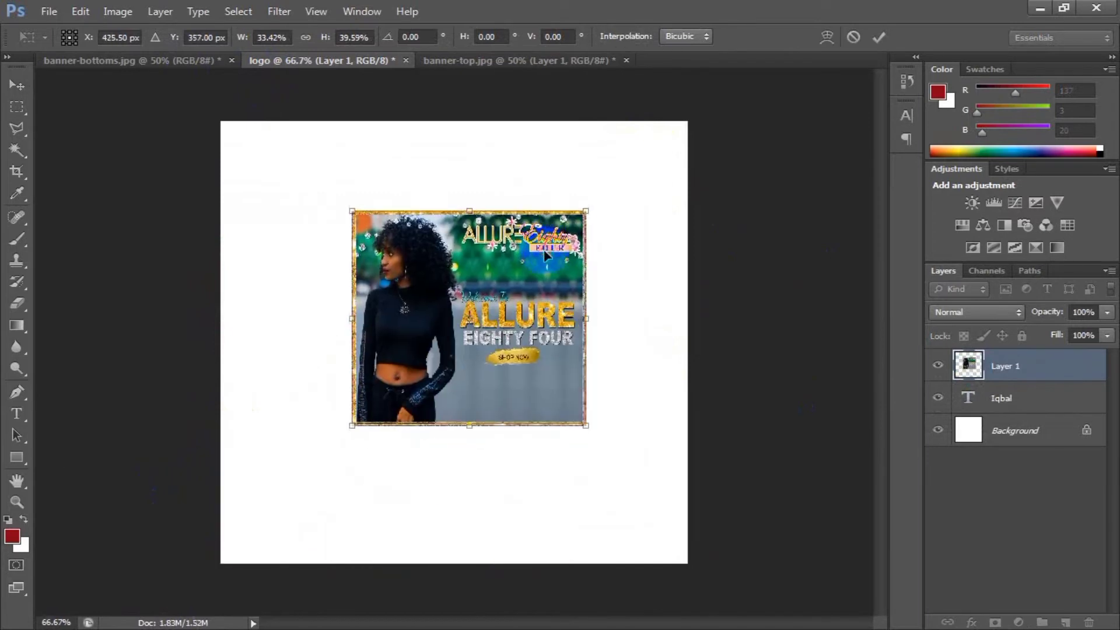
pyautogui.press('Return')
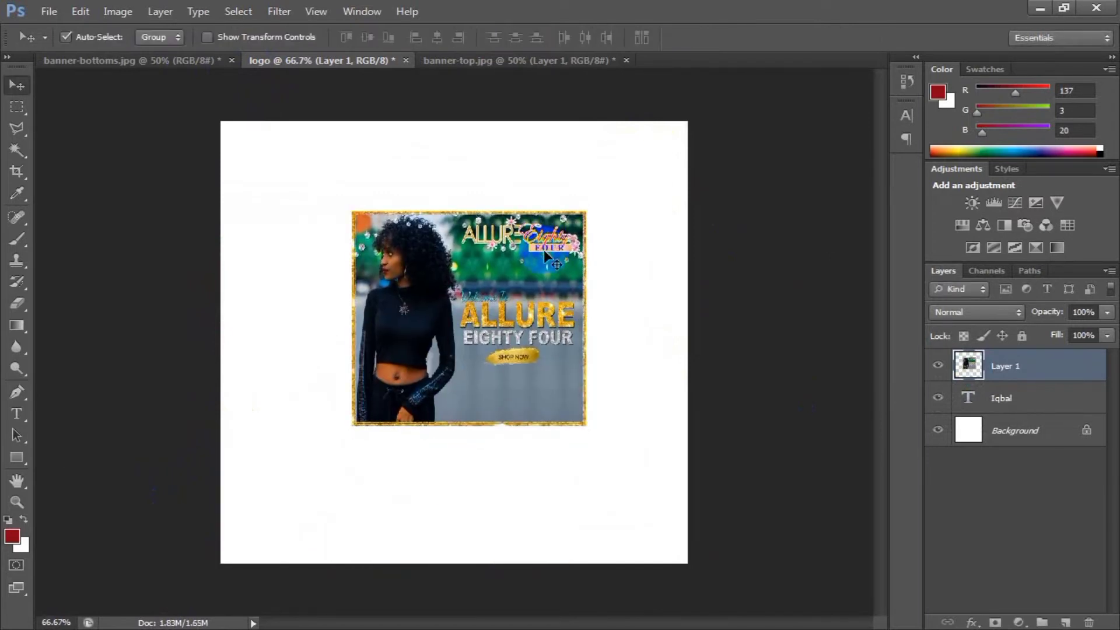
# Enlarge the banner image in the logo document proportionally about its center to roughly 111%.
pyautogui.hotkey('ctrl', 't')
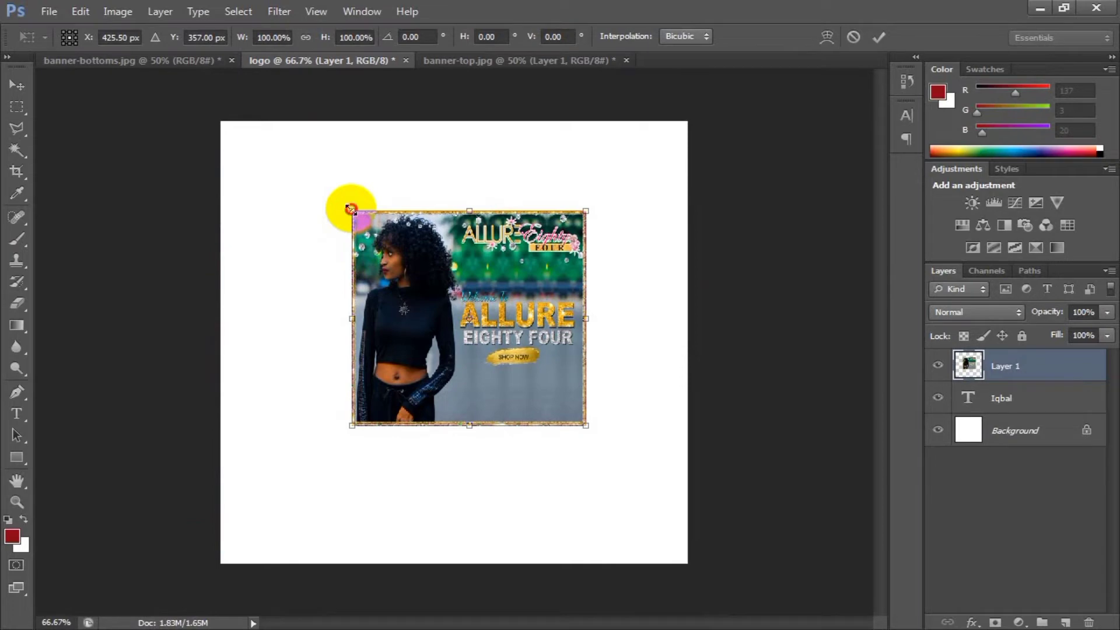
pyautogui.moveTo(351, 209)
pyautogui.mouseDown()
pyautogui.moveTo(384, 230)
pyautogui.moveTo(319, 193)
pyautogui.moveTo(411, 217)
pyautogui.moveTo(305, 180)
pyautogui.moveTo(337, 197)
pyautogui.mouseUp()
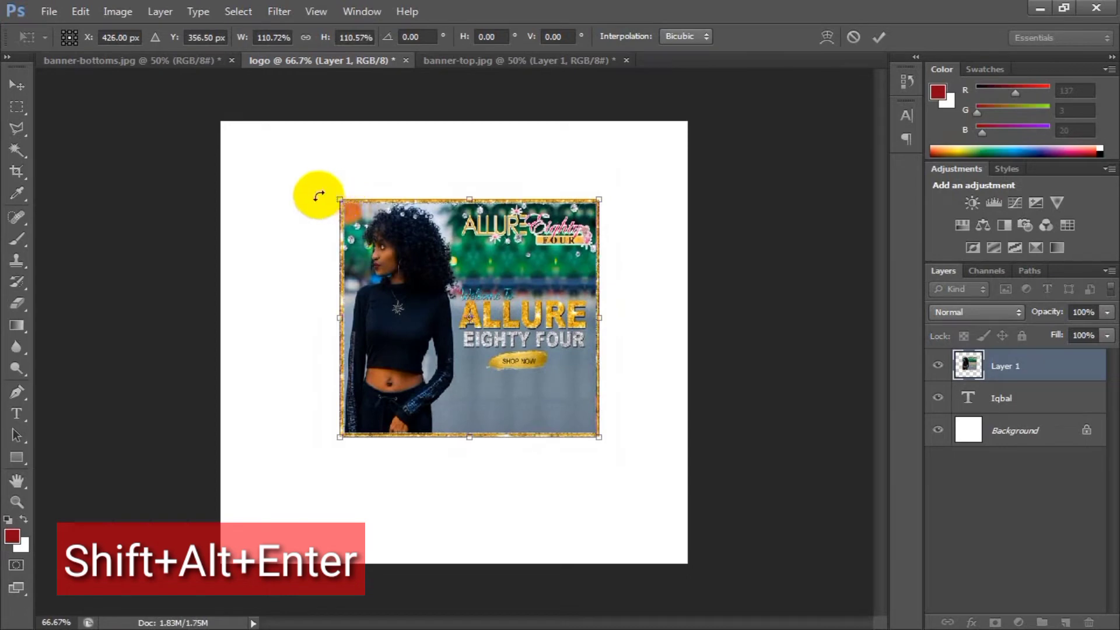
pyautogui.moveTo(336, 196)
pyautogui.mouseDown()
pyautogui.moveTo(372, 181)
pyautogui.moveTo(352, 208)
pyautogui.moveTo(280, 246)
pyautogui.moveTo(295, 293)
pyautogui.moveTo(297, 192)
pyautogui.moveTo(375, 222)
pyautogui.moveTo(324, 228)
pyautogui.moveTo(318, 180)
pyautogui.moveTo(331, 188)
pyautogui.mouseUp()
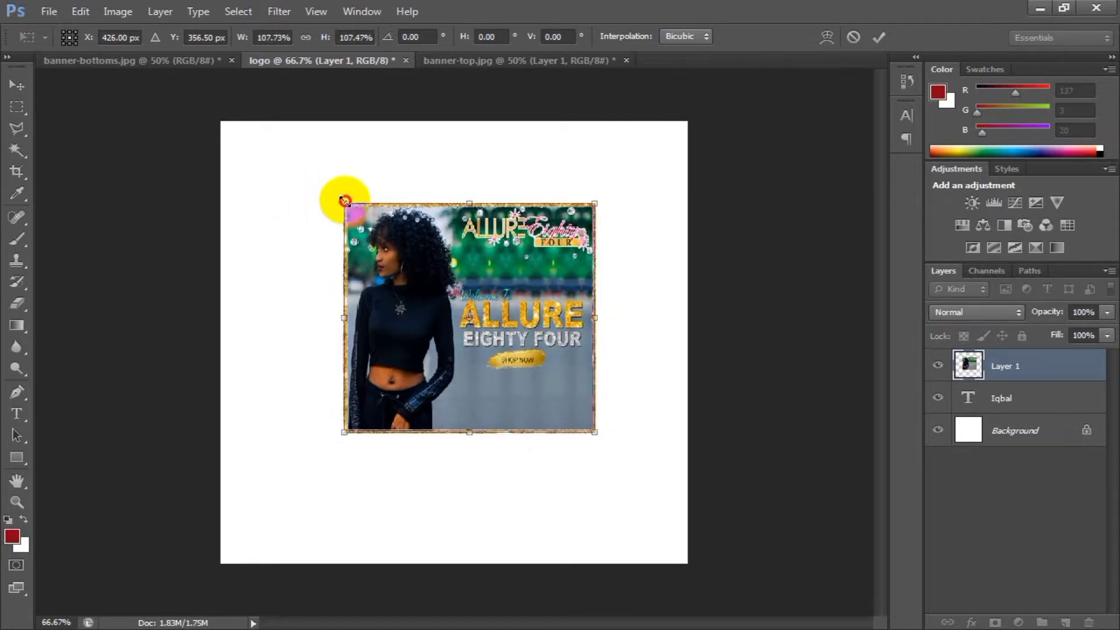
pyautogui.moveTo(339, 197)
pyautogui.mouseDown()
pyautogui.moveTo(374, 228)
pyautogui.moveTo(300, 175)
pyautogui.moveTo(321, 170)
pyautogui.moveTo(373, 200)
pyautogui.moveTo(291, 155)
pyautogui.moveTo(367, 187)
pyautogui.moveTo(346, 189)
pyautogui.mouseUp()
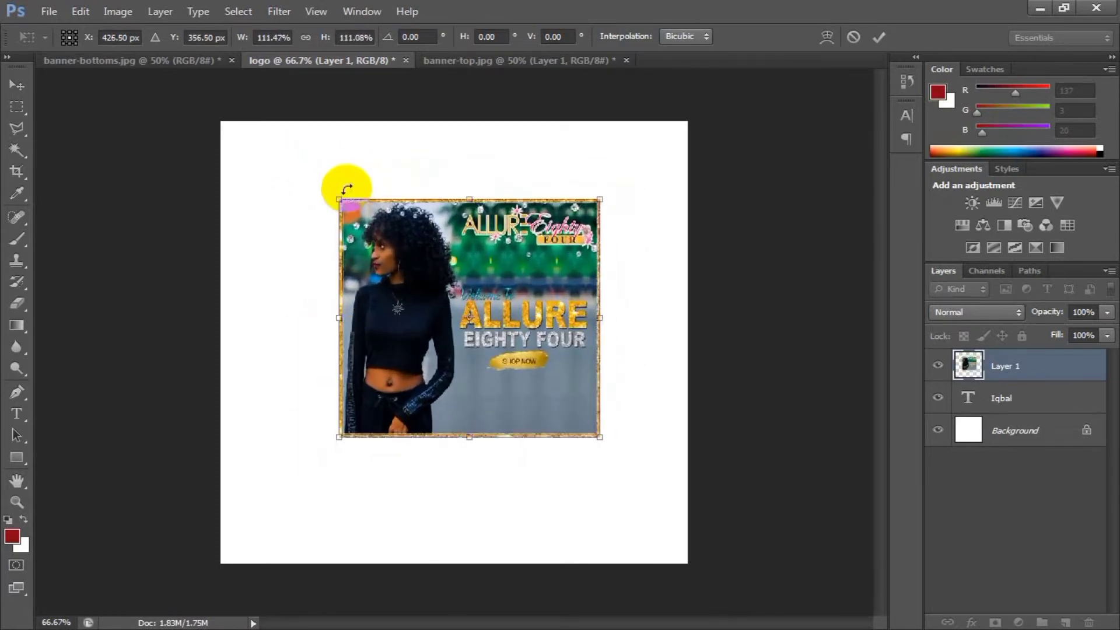
pyautogui.press('Return')
# In banner-top.jpg, duplicate Layer 1 six times and undo the last duplication.
pyautogui.click(569, 59)
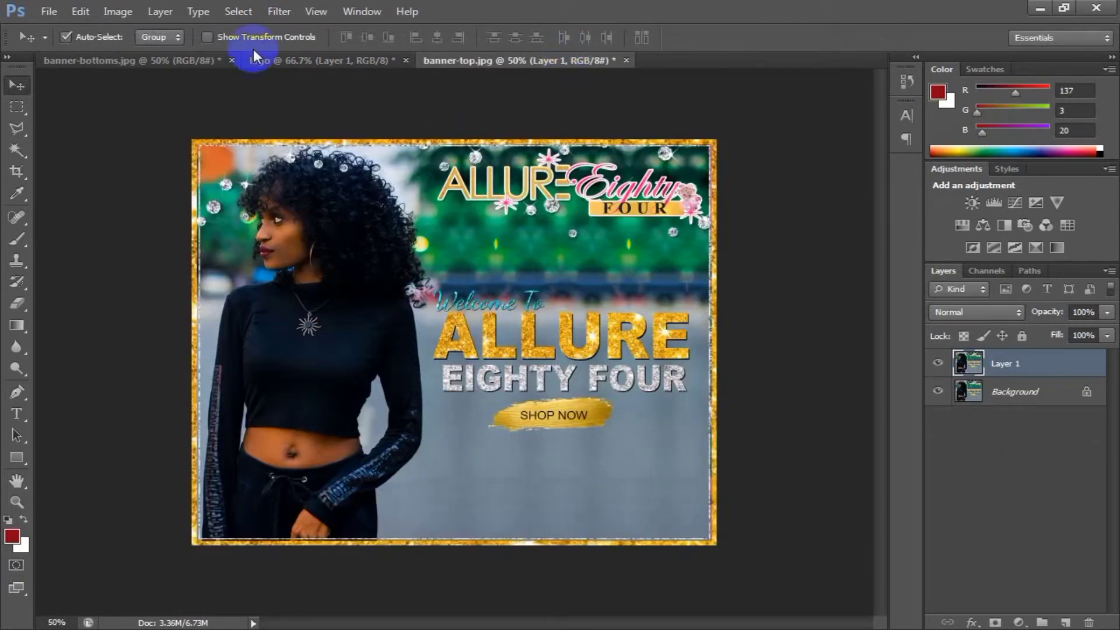
pyautogui.click(276, 61)
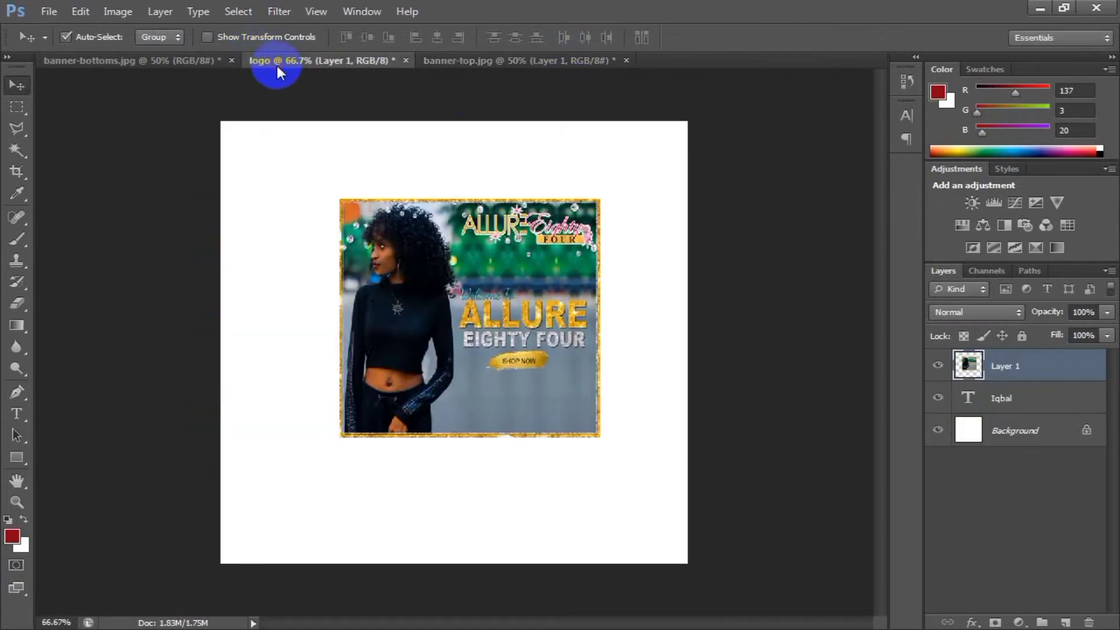
pyautogui.click(470, 60)
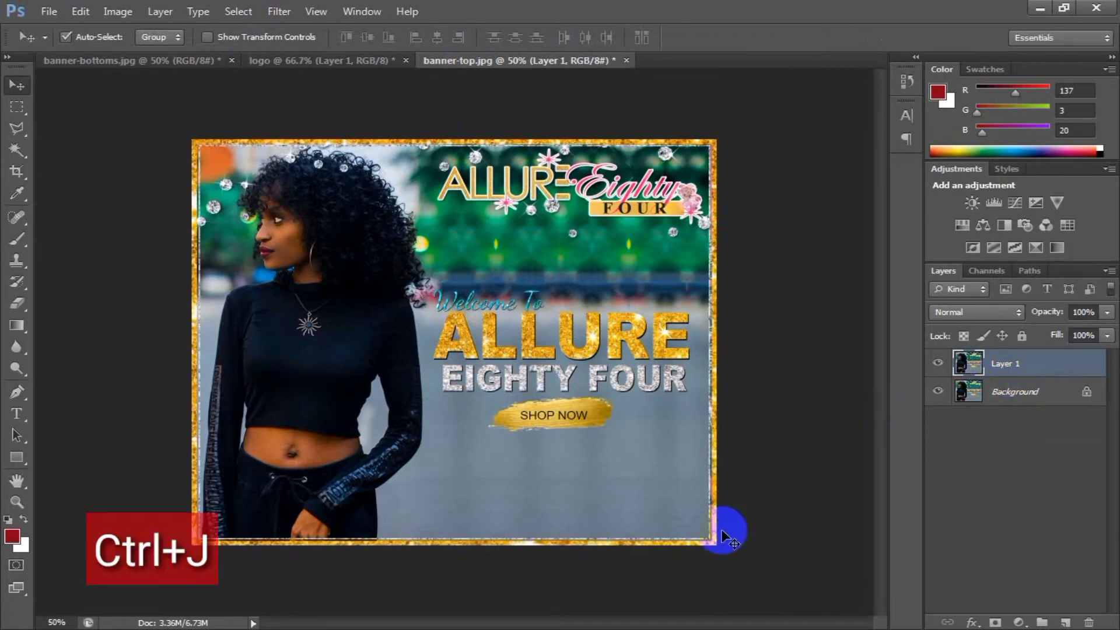
pyautogui.hotkey('ctrl', 'j')
pyautogui.hotkey('ctrl', 'j')
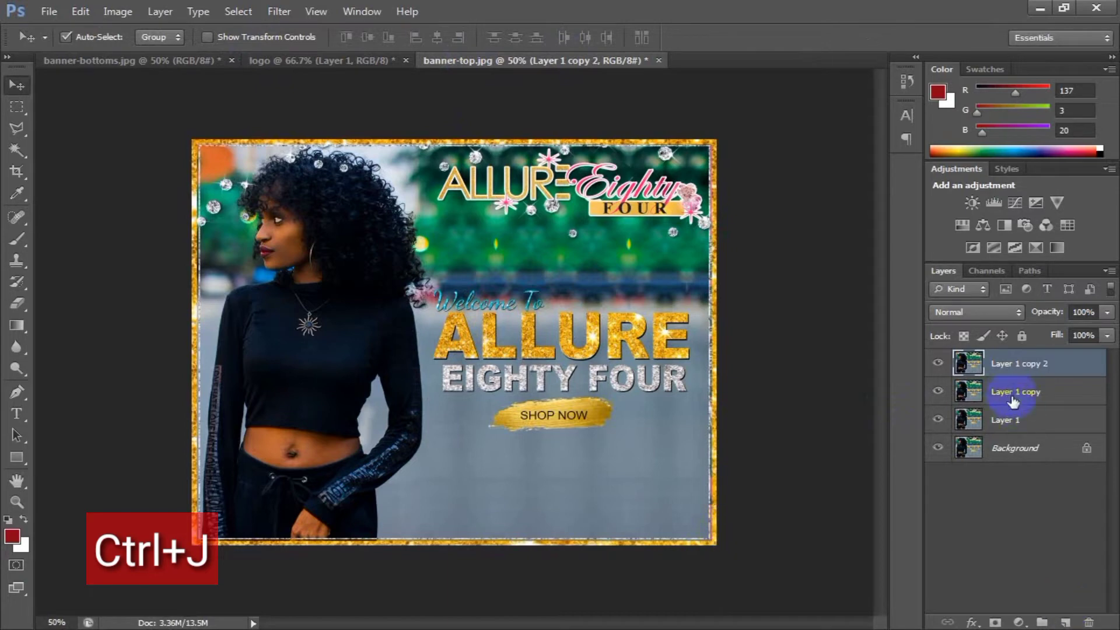
pyautogui.hotkey('ctrl', 'j')
pyautogui.hotkey('ctrl', 'j')
pyautogui.hotkey('ctrl', 'j')
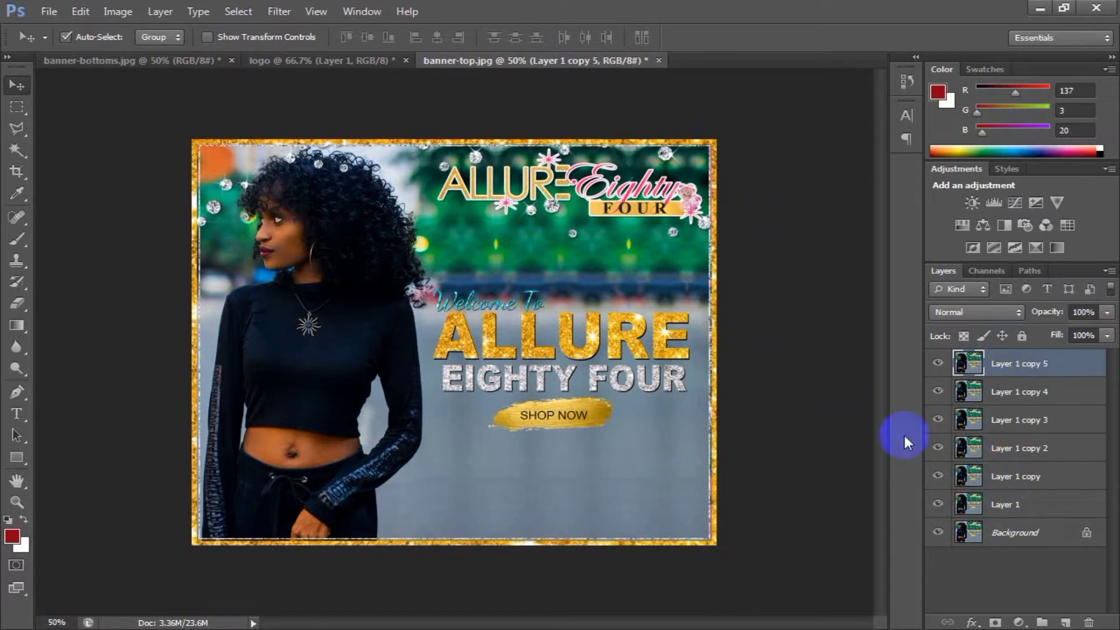
pyautogui.hotkey('ctrl', 'j')
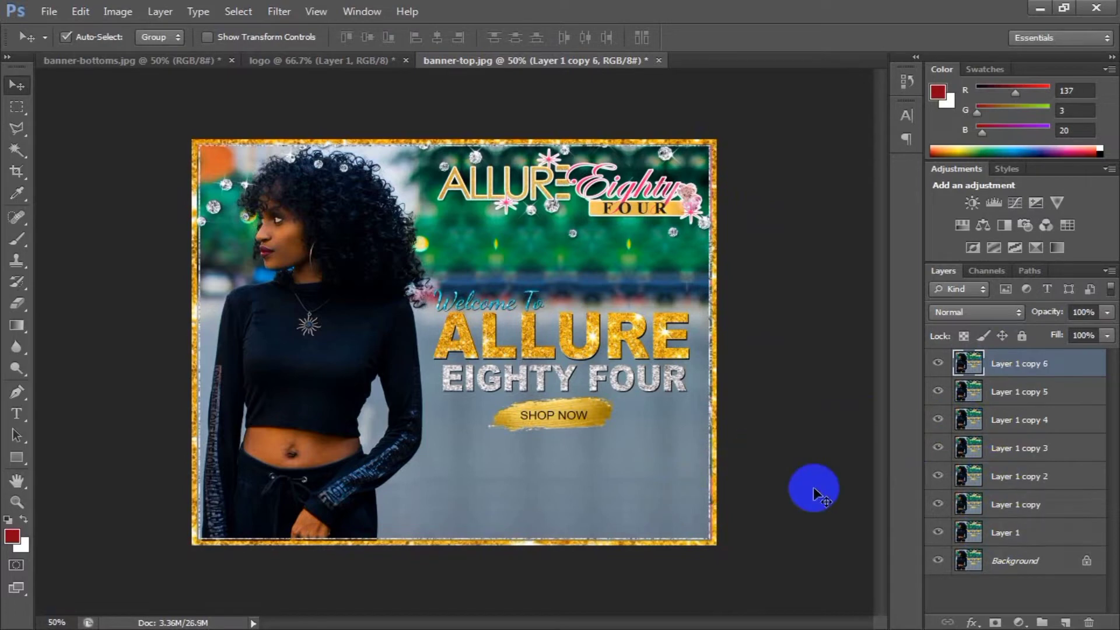
pyautogui.hotkey('ctrl', 'z')
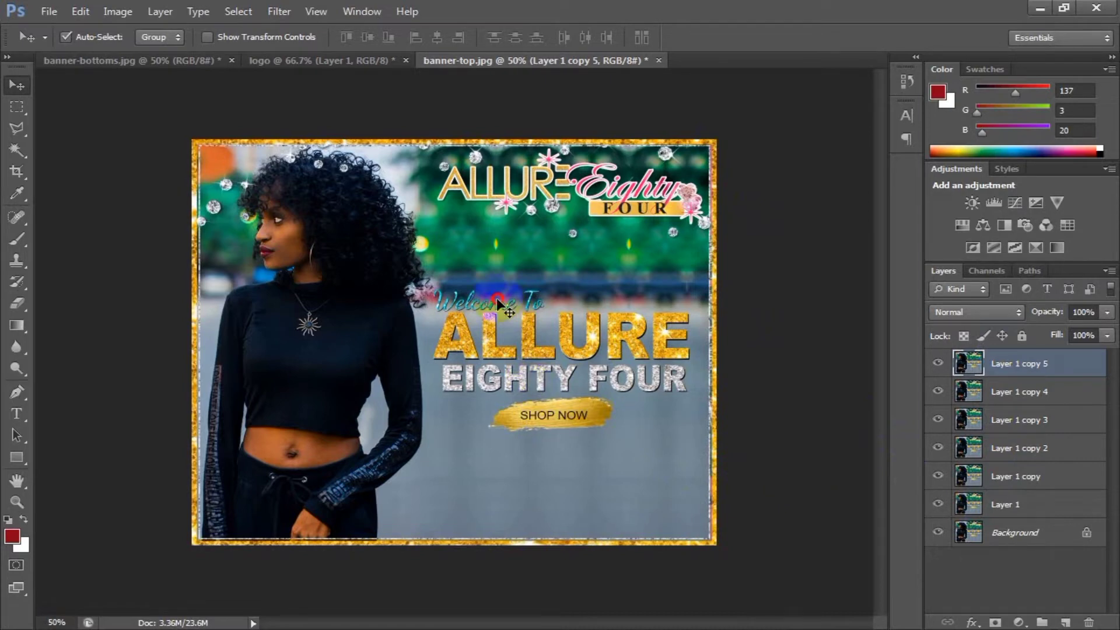
# Bring the topmost banner copy into the logo document and undo the addition.
pyautogui.moveTo(497, 304); pyautogui.dragTo(447, 303)
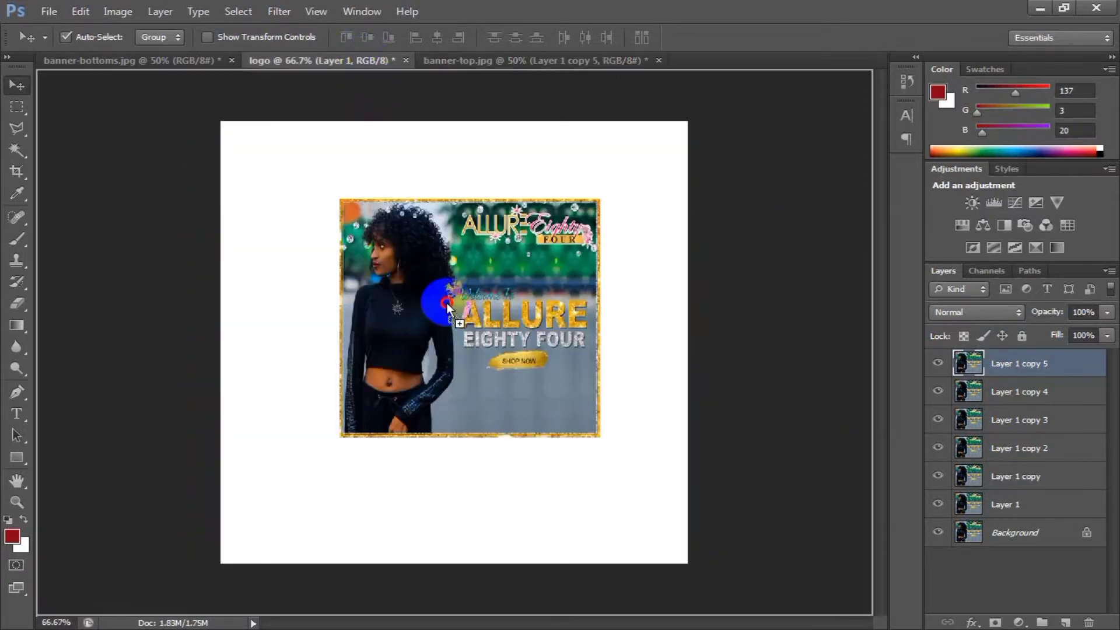
pyautogui.moveTo(464, 341); pyautogui.dragTo(465, 346)
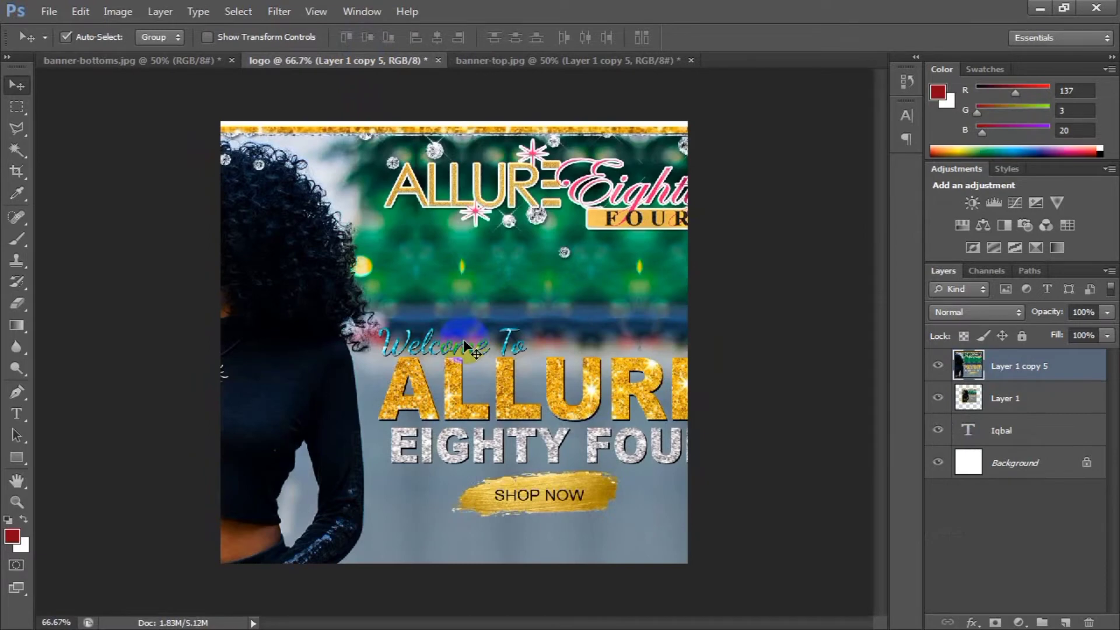
pyautogui.hotkey('ctrl', 'z')
# Move the banner image in the logo document slightly down and shrink it about its center to roughly half its size.
pyautogui.moveTo(485, 291); pyautogui.dragTo(496, 343)
pyautogui.hotkey('ctrl', 't')
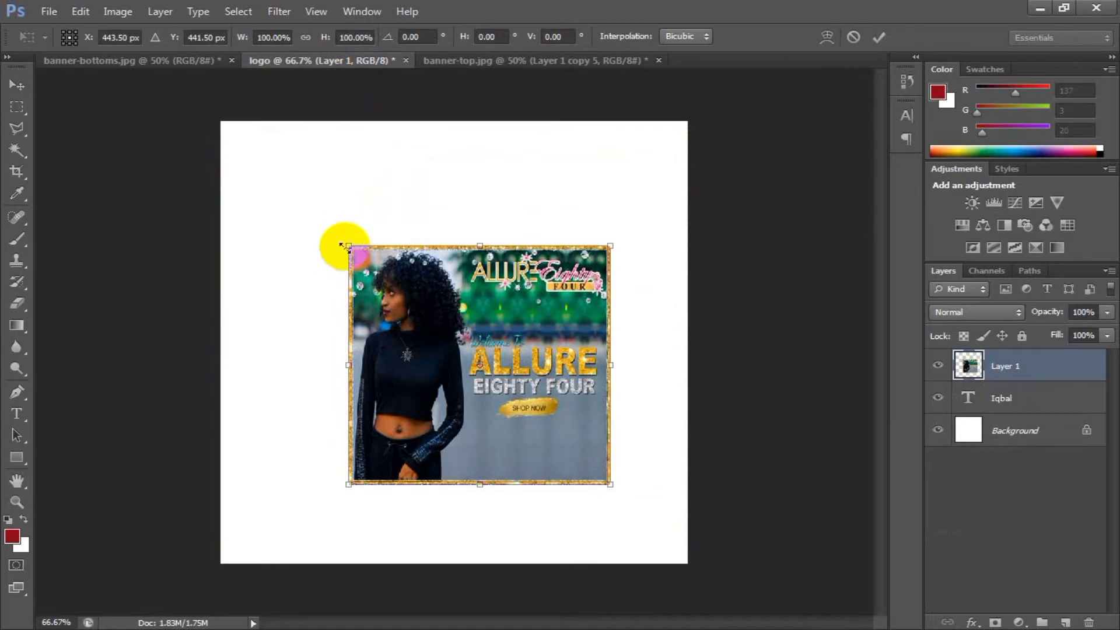
pyautogui.moveTo(344, 246); pyautogui.dragTo(408, 293)
pyautogui.press('Return')
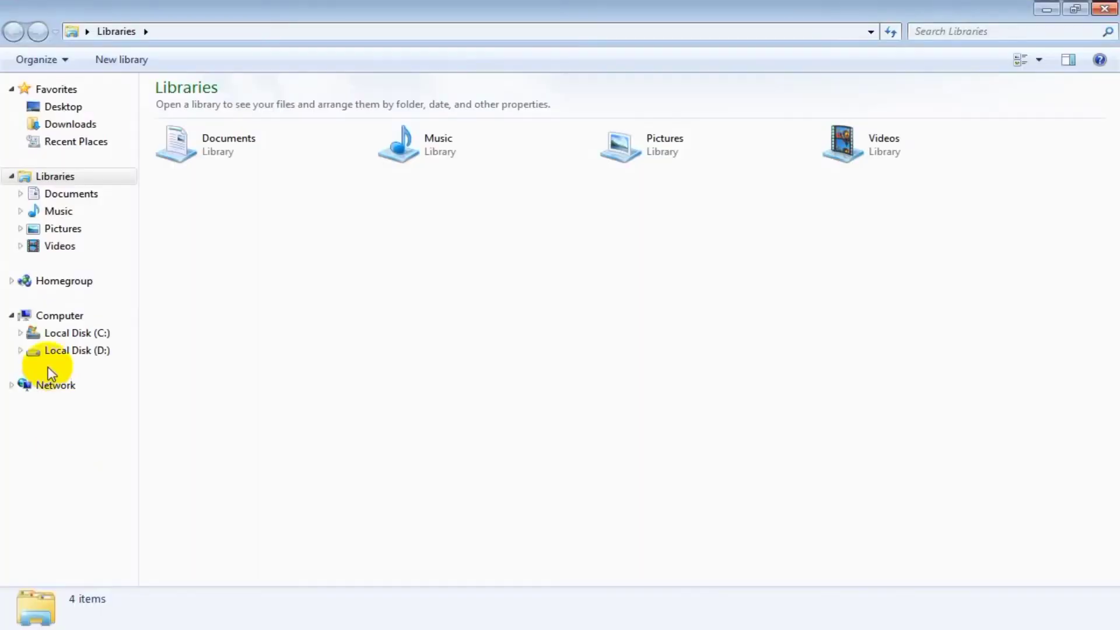
# Place image 2 from Local Disk (D:) into the logo document, scaled to 20.25% about its center.
pyautogui.click(77, 351)
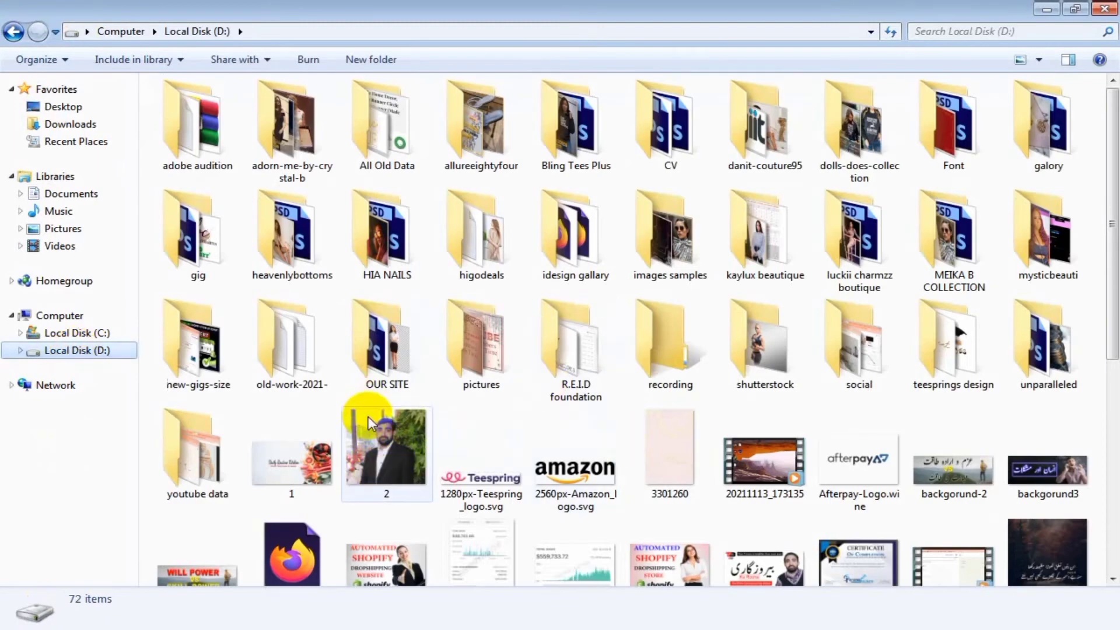
pyautogui.click(369, 424)
pyautogui.scroll(-1, 353, 607)
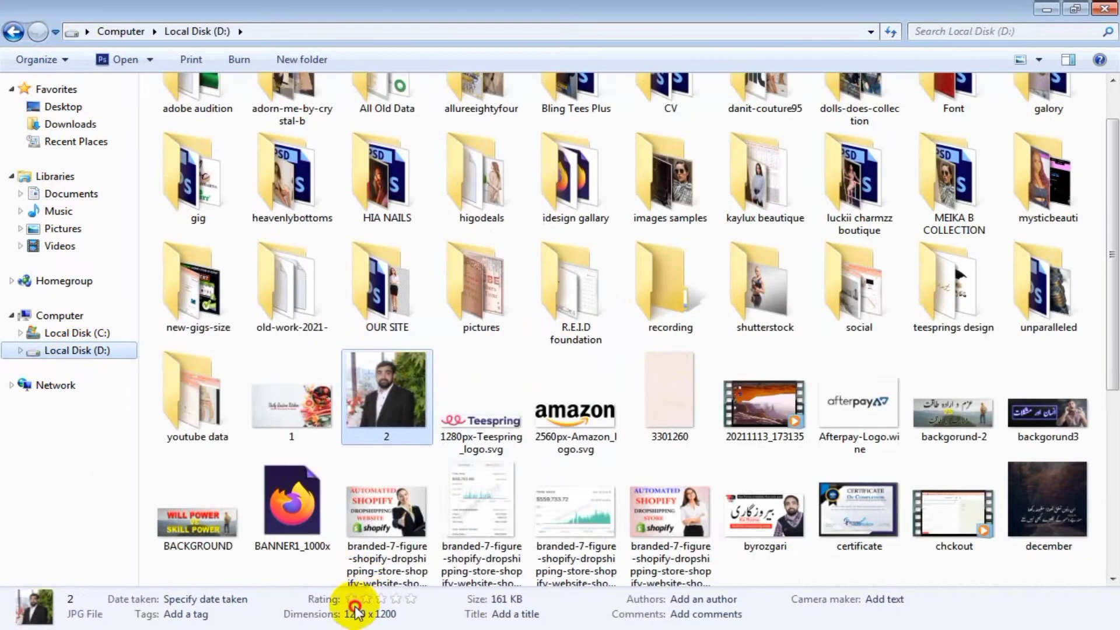
pyautogui.moveTo(355, 607); pyautogui.dragTo(310, 449)
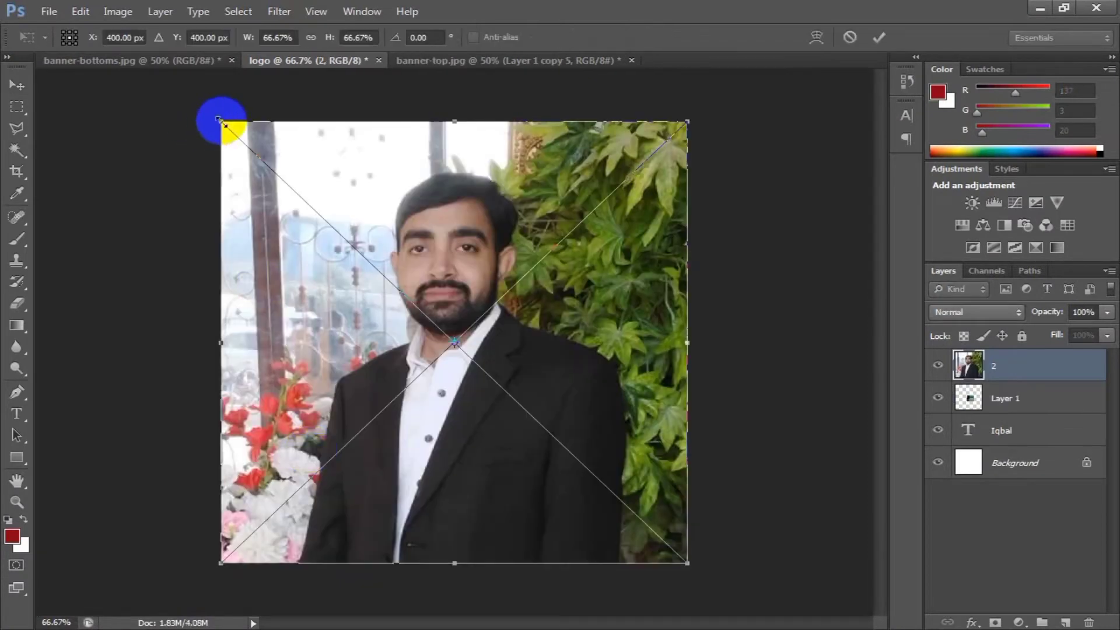
pyautogui.moveTo(221, 121); pyautogui.dragTo(382, 274)
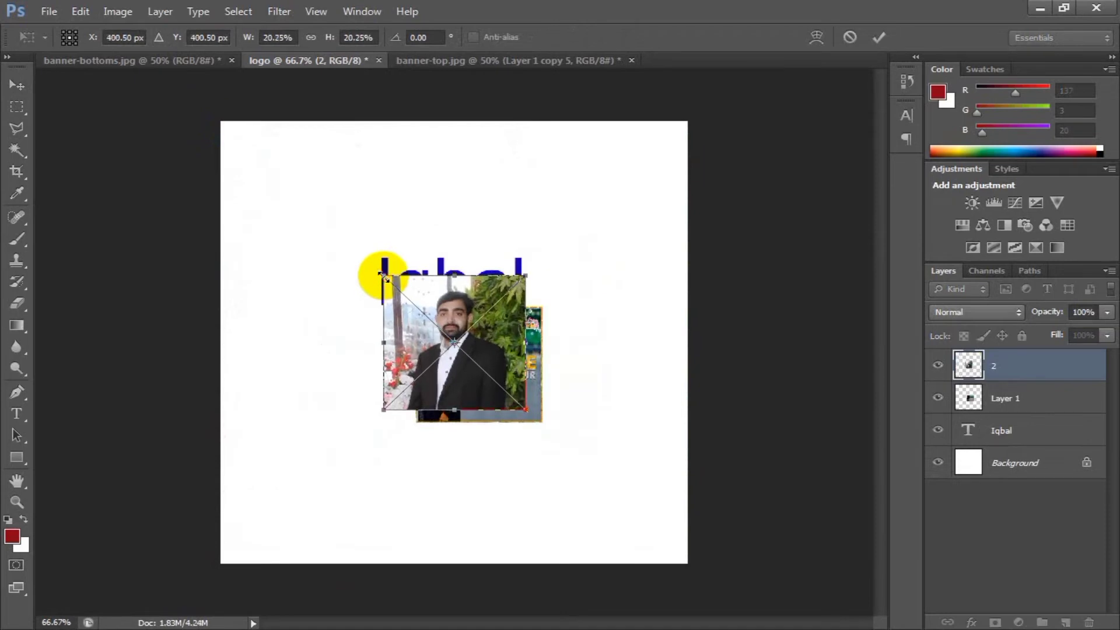
pyautogui.doubleClick(461, 330)
# Arrange the portrait photo to the left of the banner image below the name text, and move the name text slightly up.
pyautogui.moveTo(438, 329); pyautogui.dragTo(322, 365)
pyautogui.moveTo(437, 362); pyautogui.dragTo(513, 391)
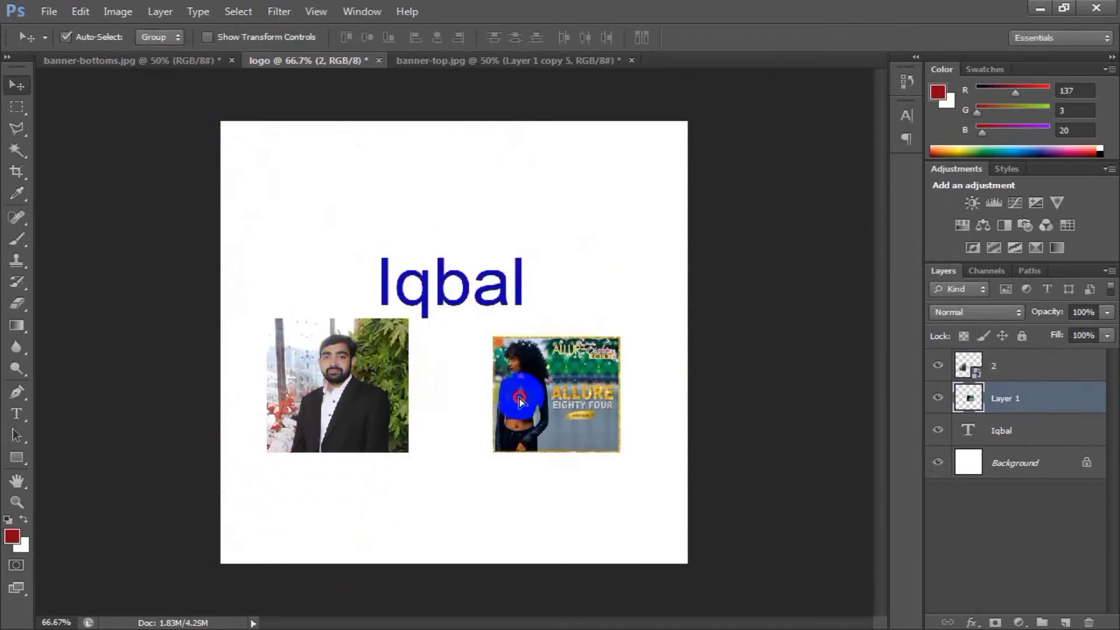
pyautogui.moveTo(374, 389); pyautogui.dragTo(408, 398)
pyautogui.moveTo(522, 394); pyautogui.dragTo(496, 395)
pyautogui.moveTo(437, 287); pyautogui.dragTo(438, 270)
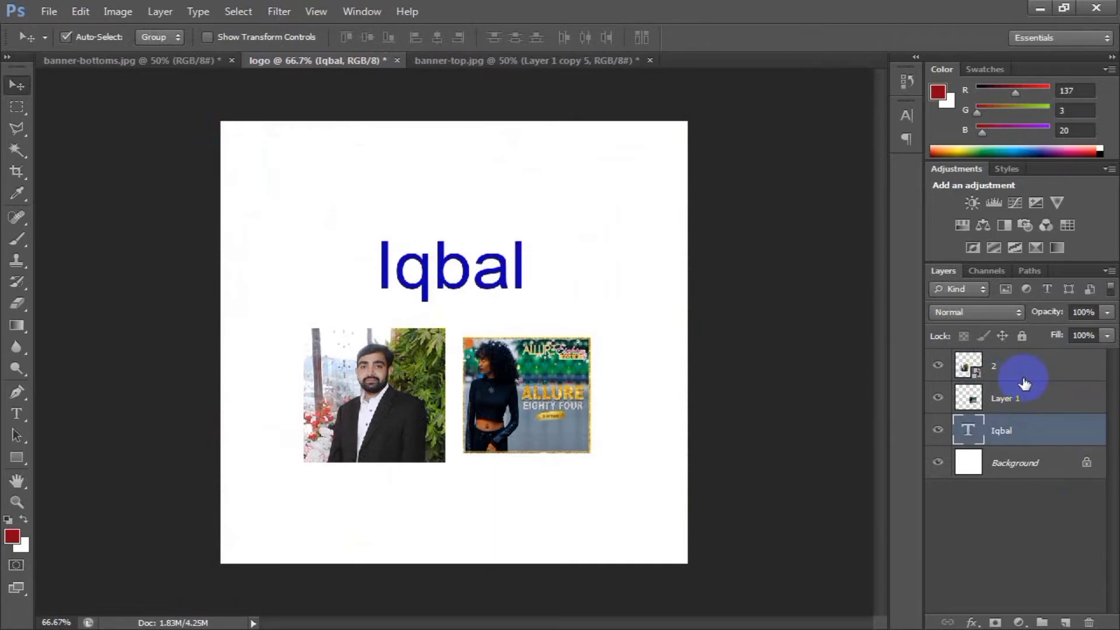
# Select the photo, banner and text layers in turn, and switch to the Type tool and back to the Move tool.
pyautogui.click(992, 367)
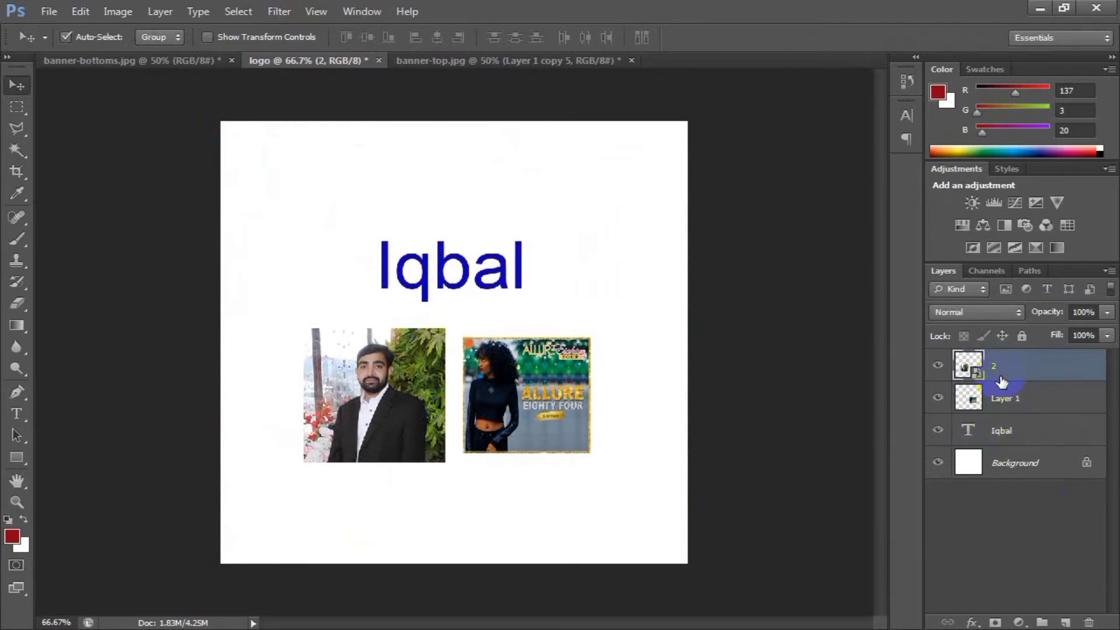
pyautogui.click(1004, 402)
pyautogui.click(1015, 433)
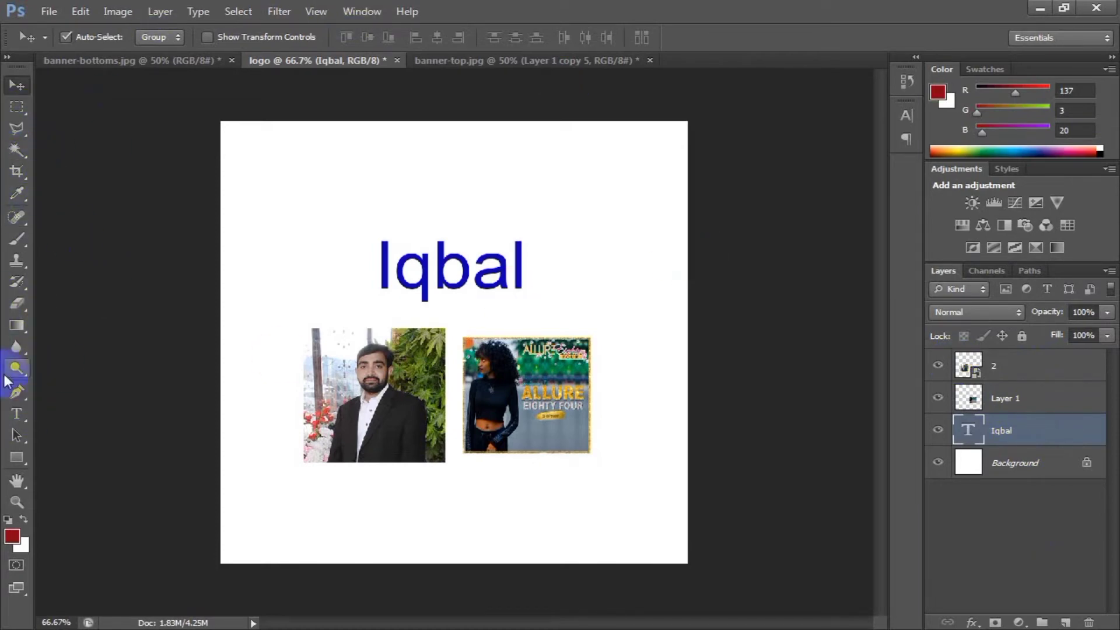
pyautogui.click(16, 415)
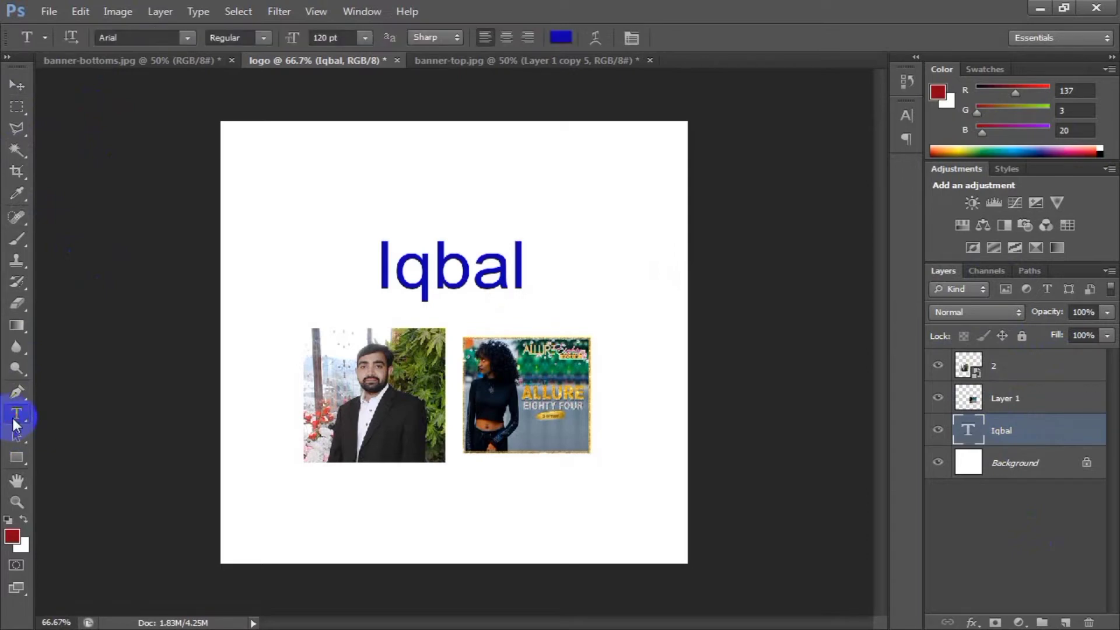
pyautogui.click(15, 87)
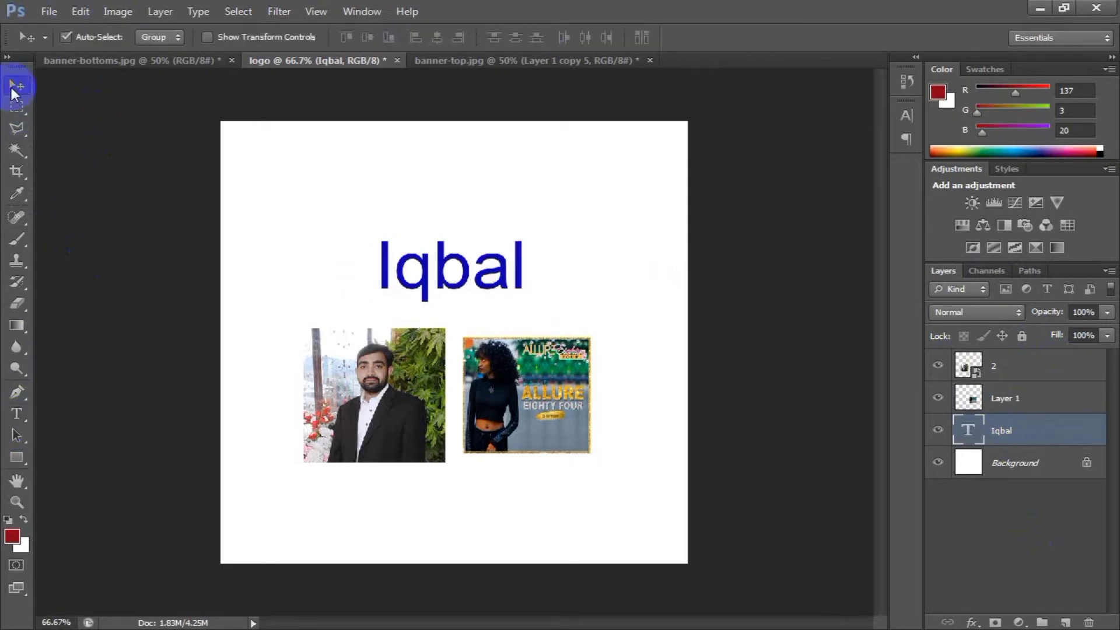
# Examine which layer each canvas object belongs to by selecting the layers in the layer stack and the objects on the canvas.
pyautogui.click(1043, 397)
pyautogui.click(1036, 371)
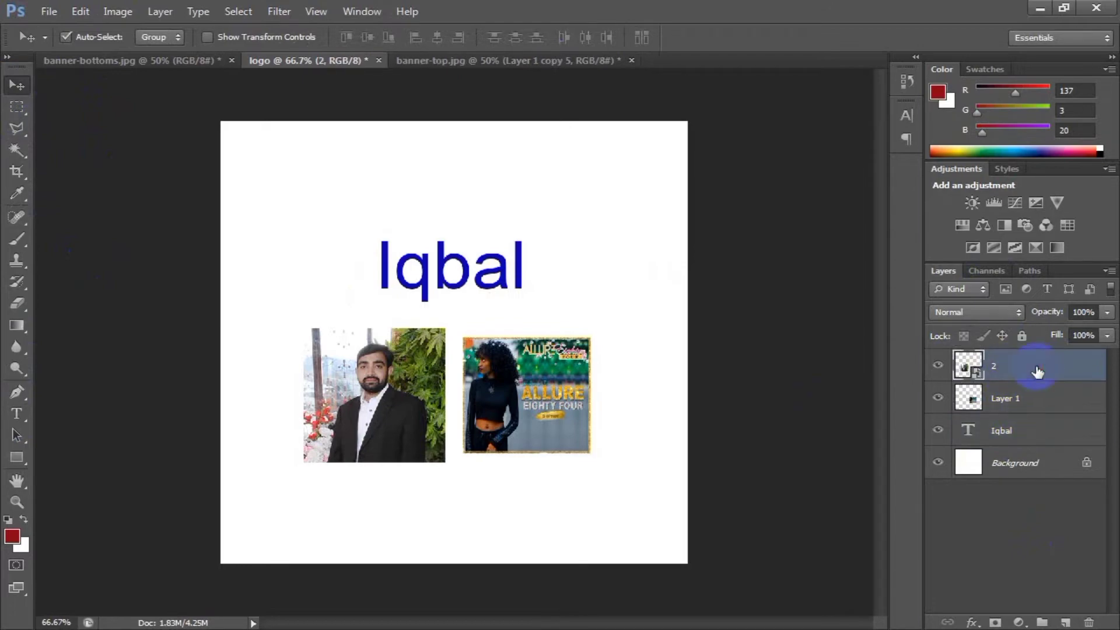
pyautogui.click(1038, 432)
pyautogui.click(1041, 400)
pyautogui.click(1038, 377)
pyautogui.click(446, 282)
pyautogui.click(430, 356)
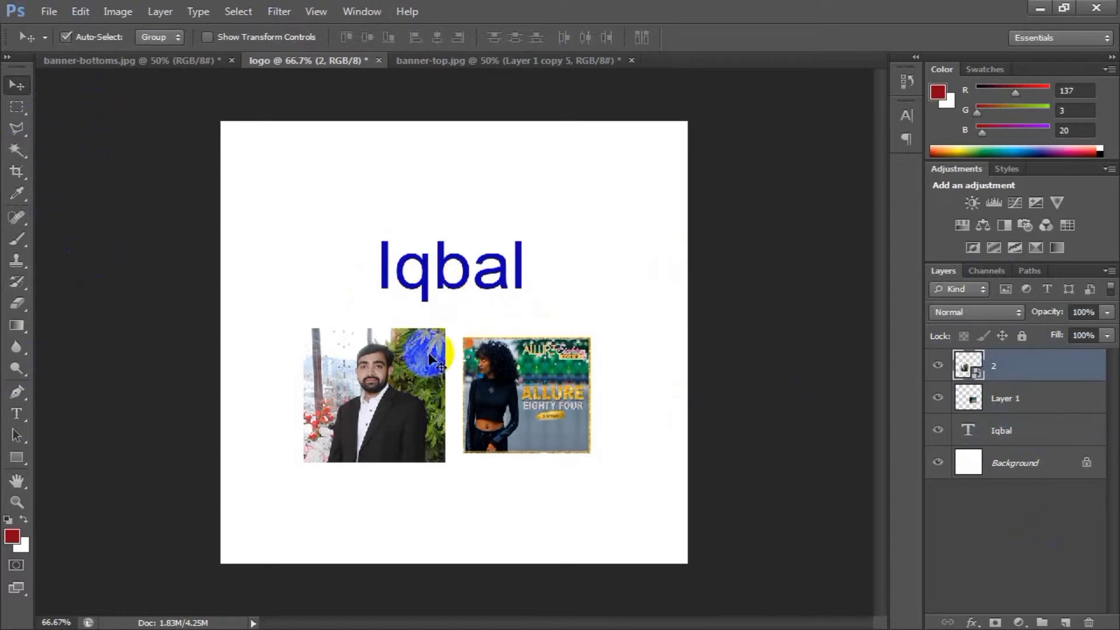
pyautogui.click(474, 376)
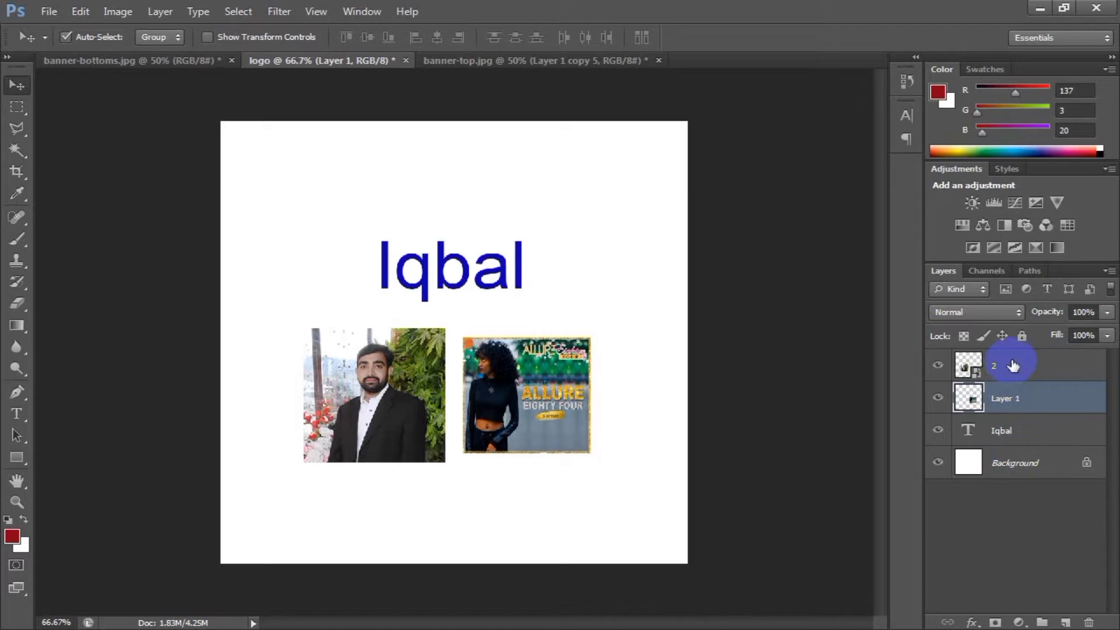
# Hide the portrait photo's layer 2 and show it again, twice, with layer 2 selected for the second round.
pyautogui.click(939, 366)
pyautogui.click(942, 365)
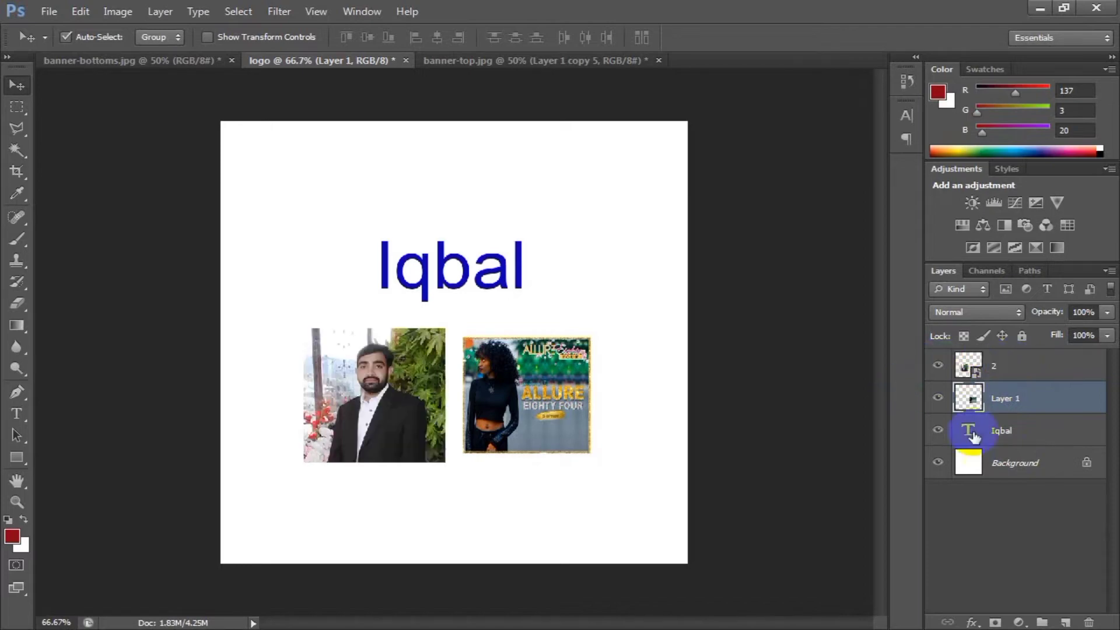
pyautogui.click(1027, 366)
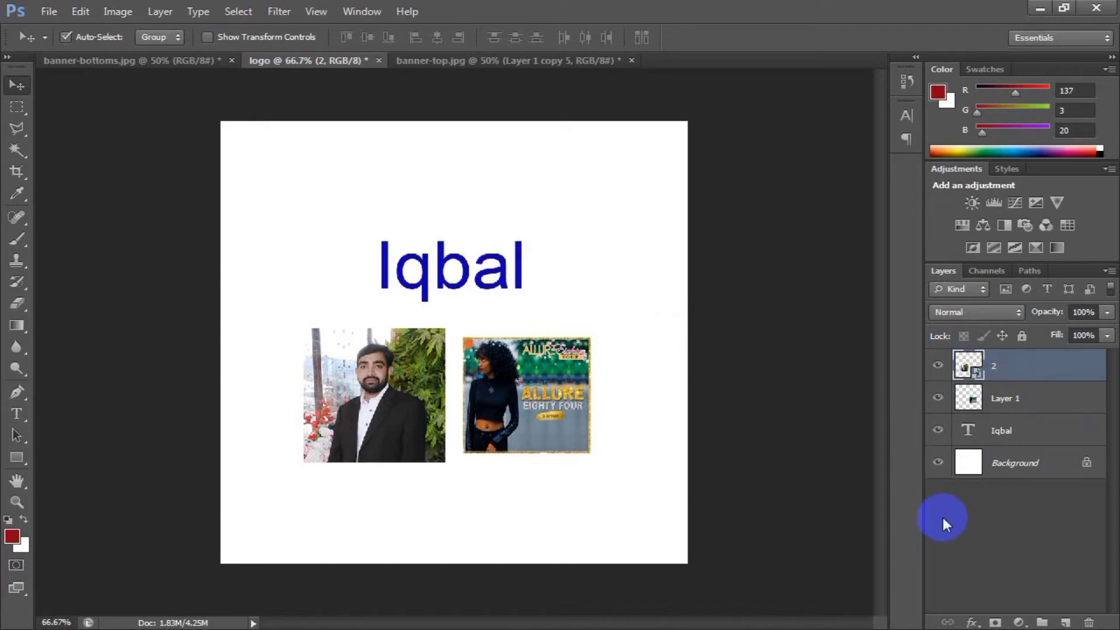
pyautogui.click(939, 366)
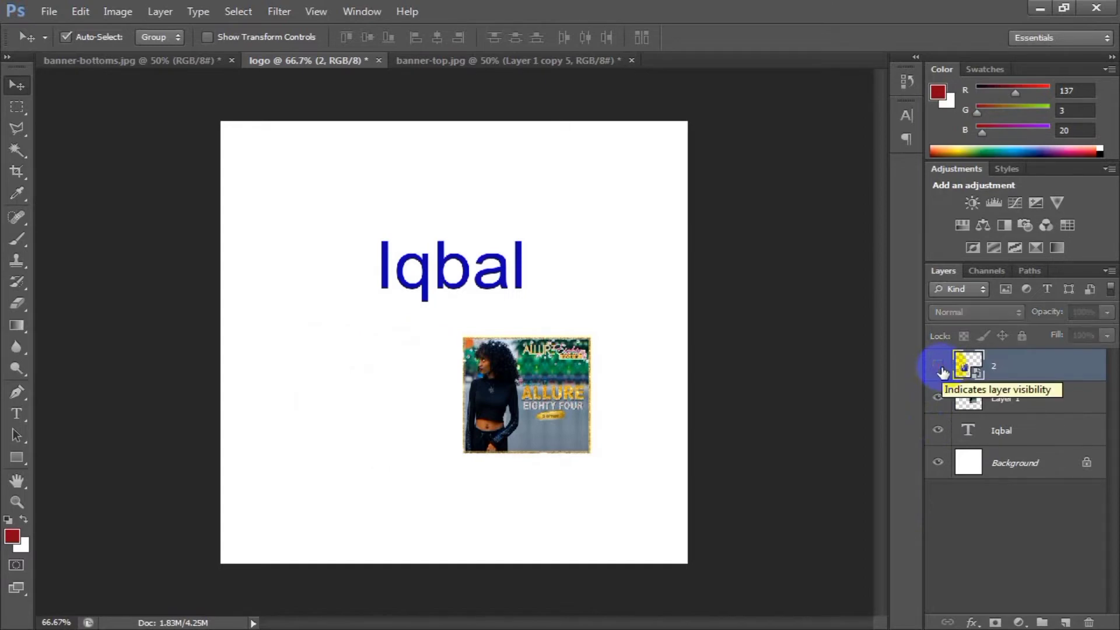
pyautogui.click(944, 373)
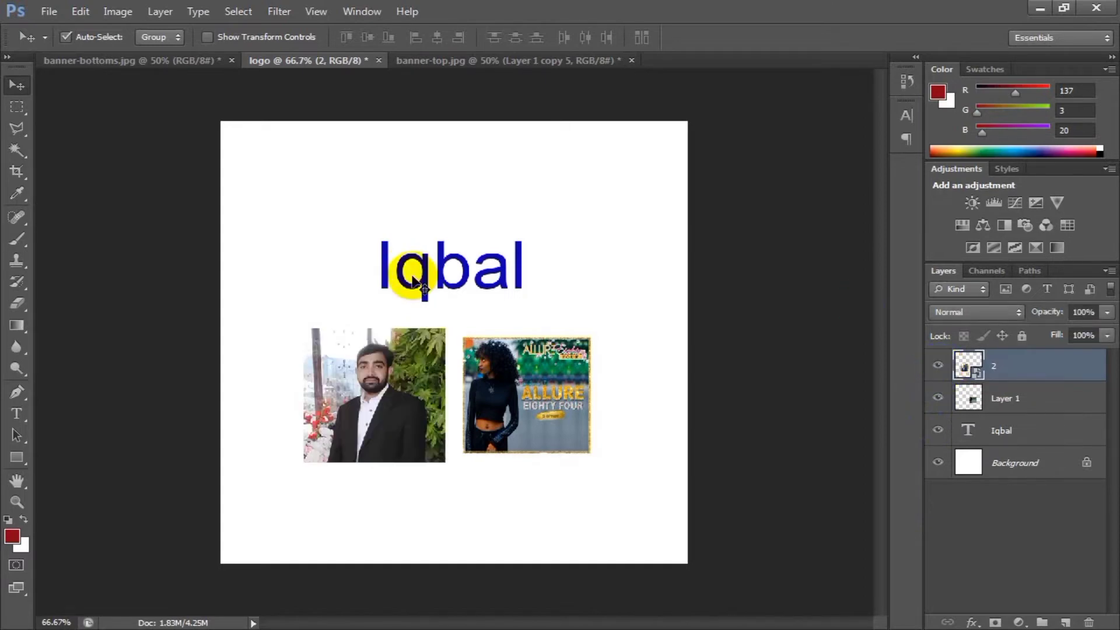
# Select the name text on the canvas, then hide its layer and show it again.
pyautogui.click(427, 280)
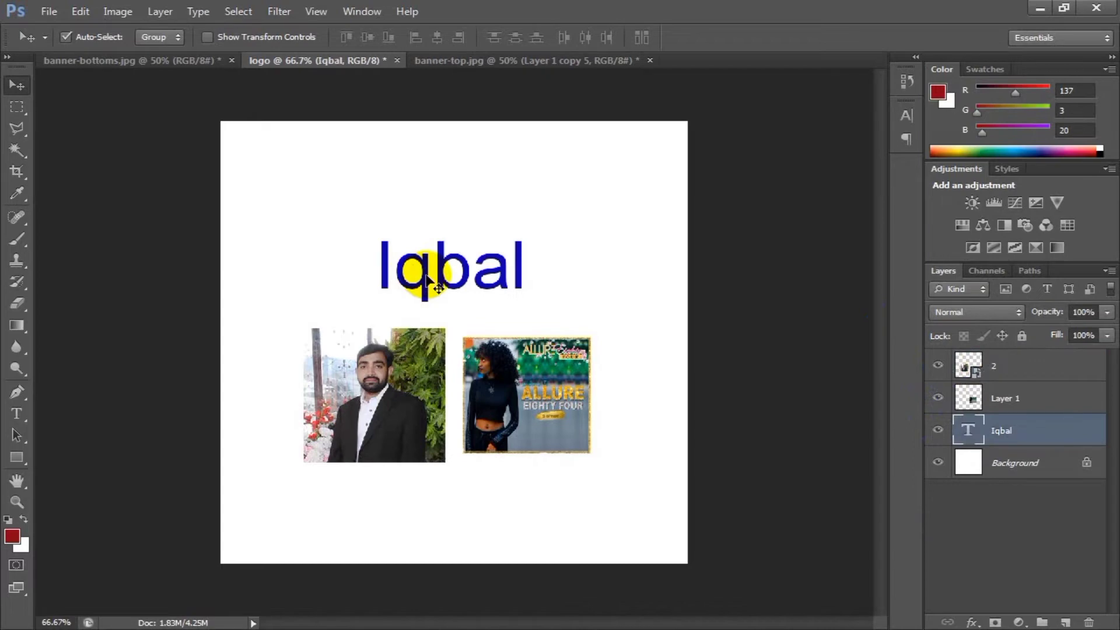
pyautogui.click(939, 432)
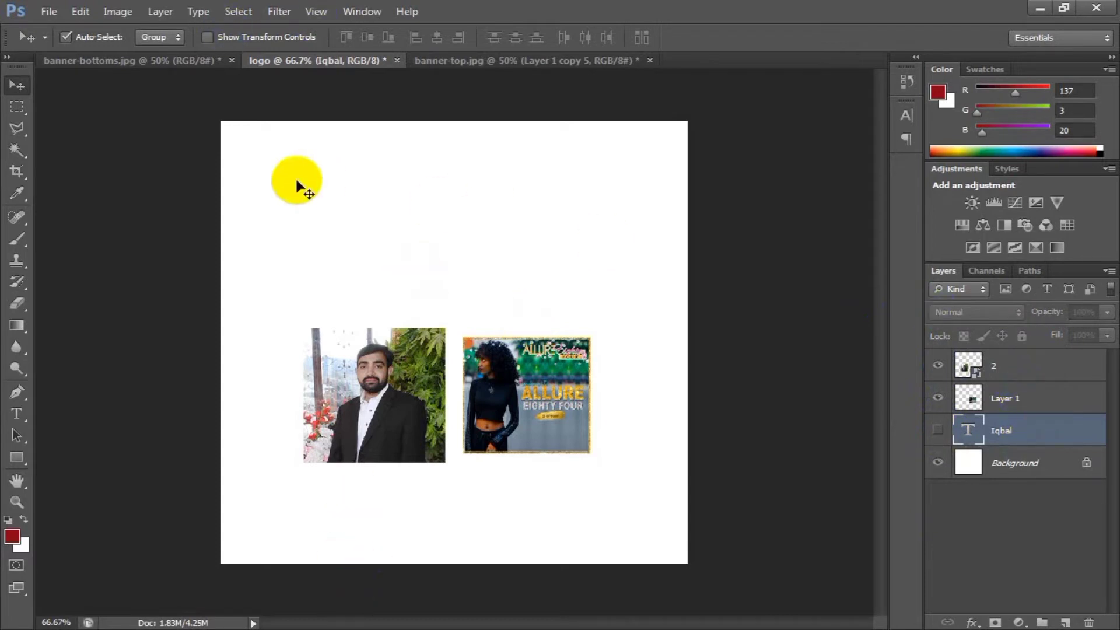
pyautogui.click(938, 430)
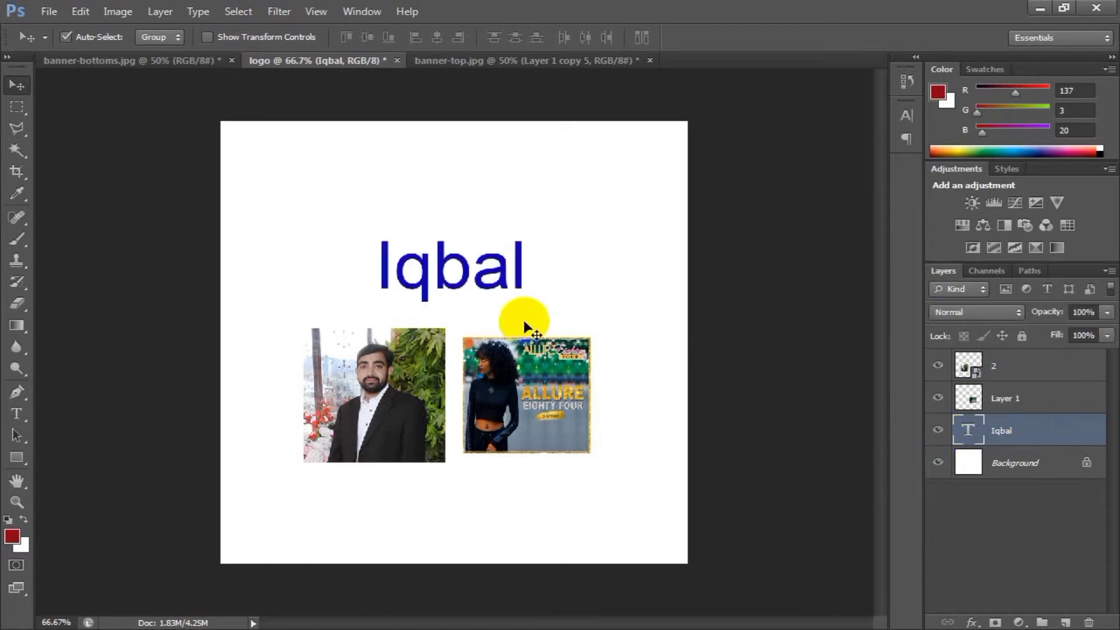
# Move the name text higher on the canvas, farther above the two images.
pyautogui.moveTo(443, 265); pyautogui.dragTo(441, 240)
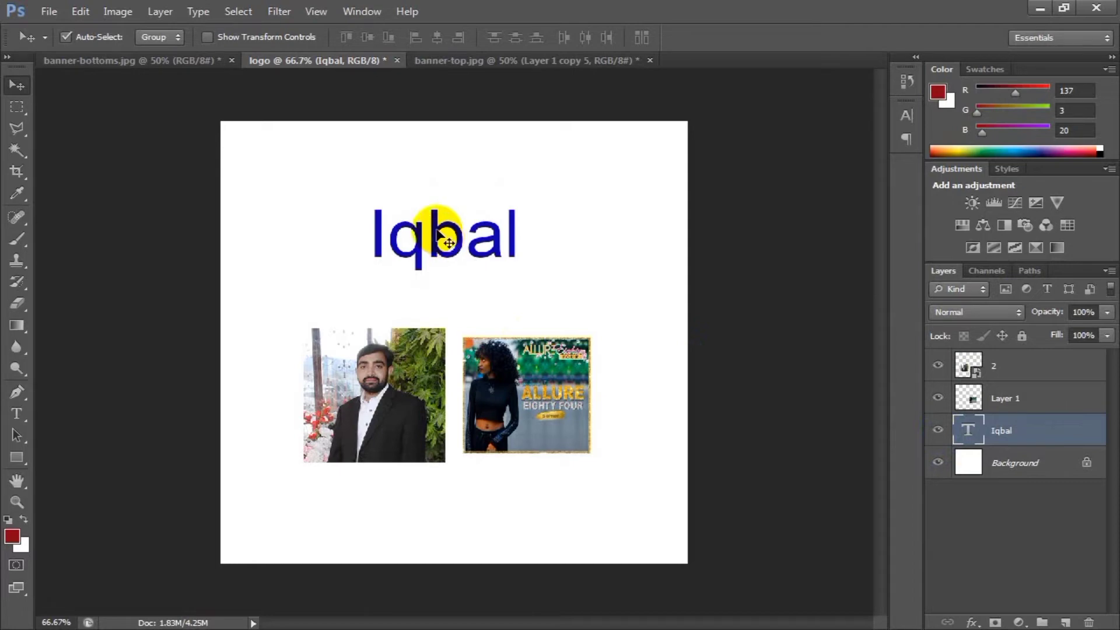
pyautogui.moveTo(438, 231); pyautogui.dragTo(464, 219)
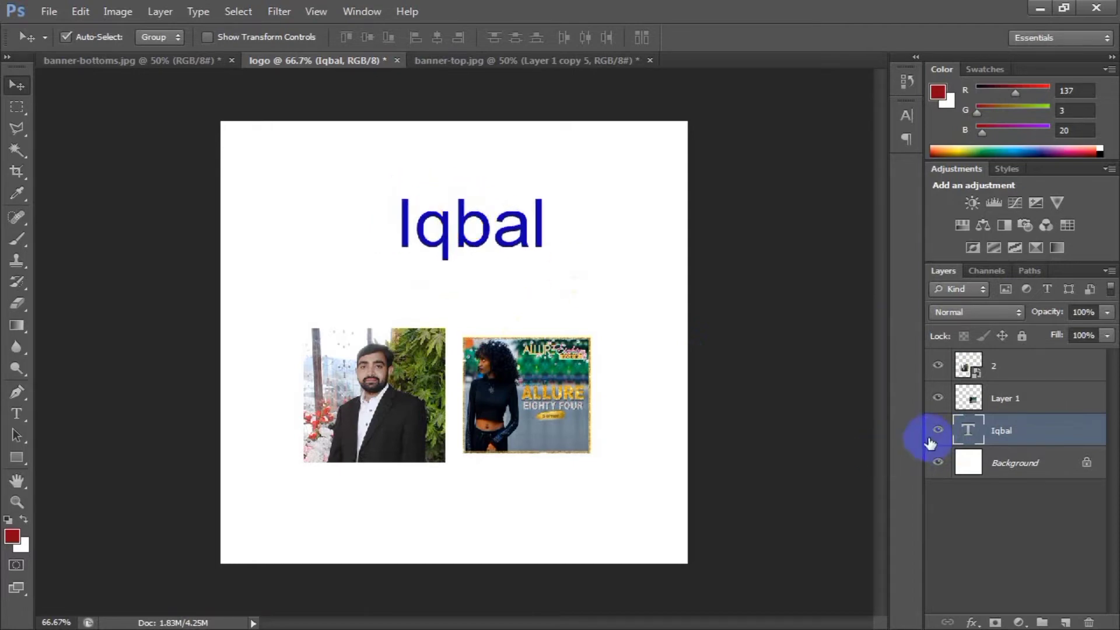
# Select Layer 1, then hide and show the name text's layer and the banner image's Layer 1 in turn.
pyautogui.click(1018, 376)
pyautogui.click(1017, 398)
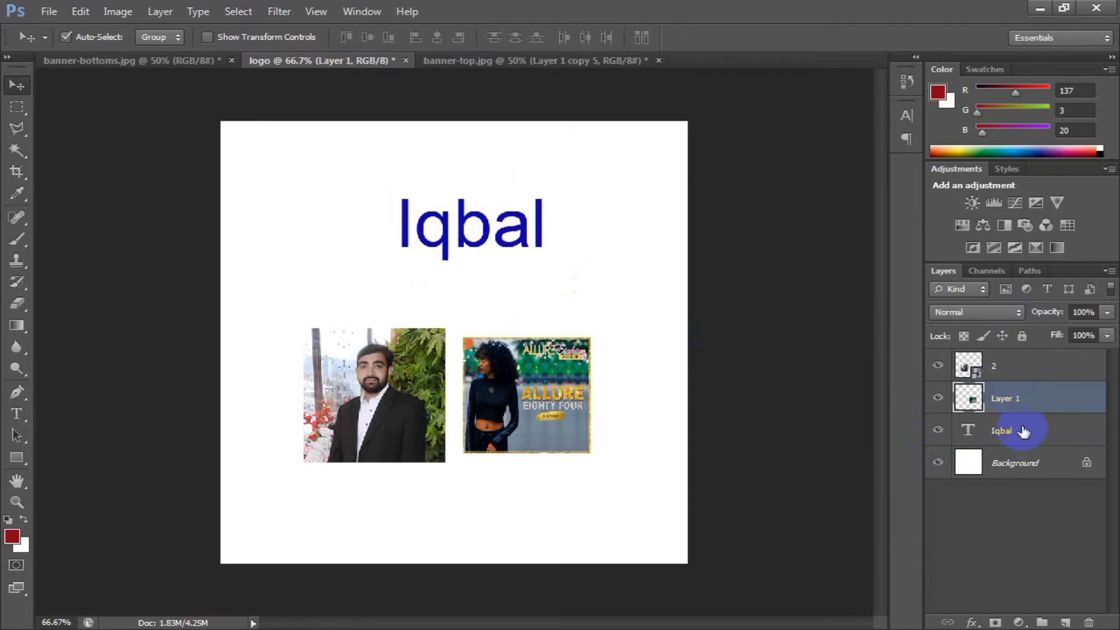
pyautogui.click(936, 431)
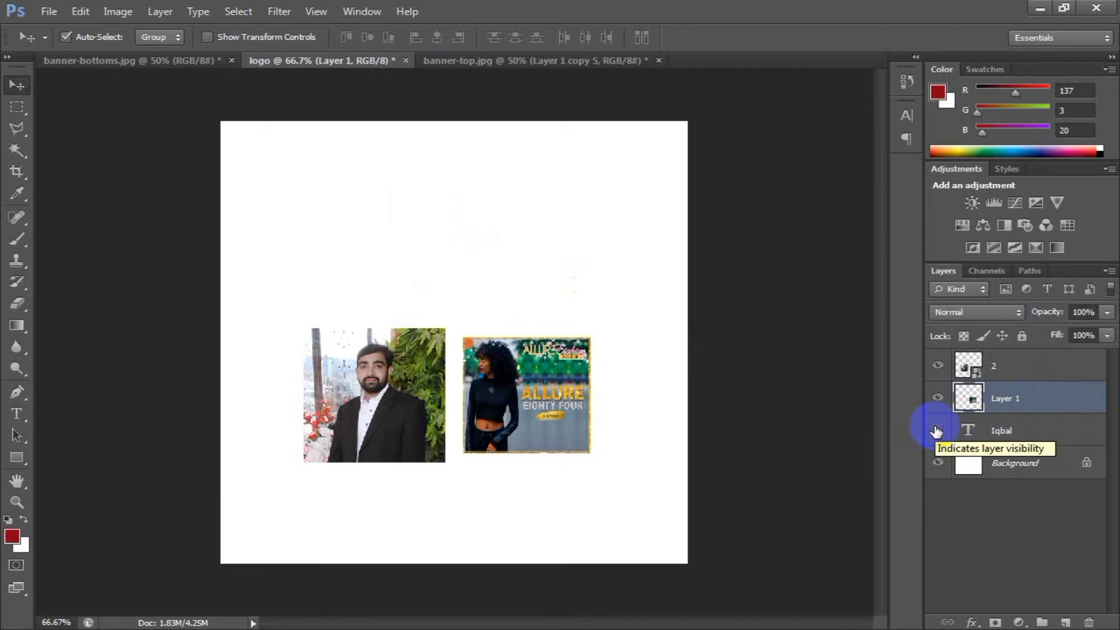
pyautogui.click(937, 431)
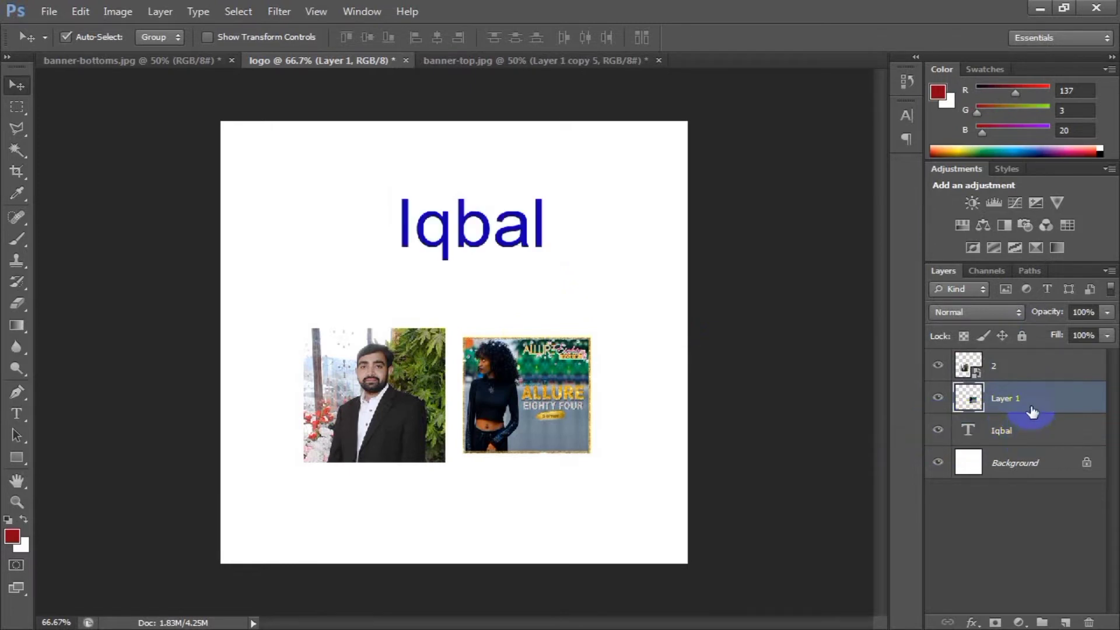
pyautogui.click(937, 399)
pyautogui.click(937, 399)
# Delete the banner image's Layer 1 and restore it, then hide the name text's layer and show it again.
pyautogui.moveTo(1061, 418); pyautogui.dragTo(1091, 623)
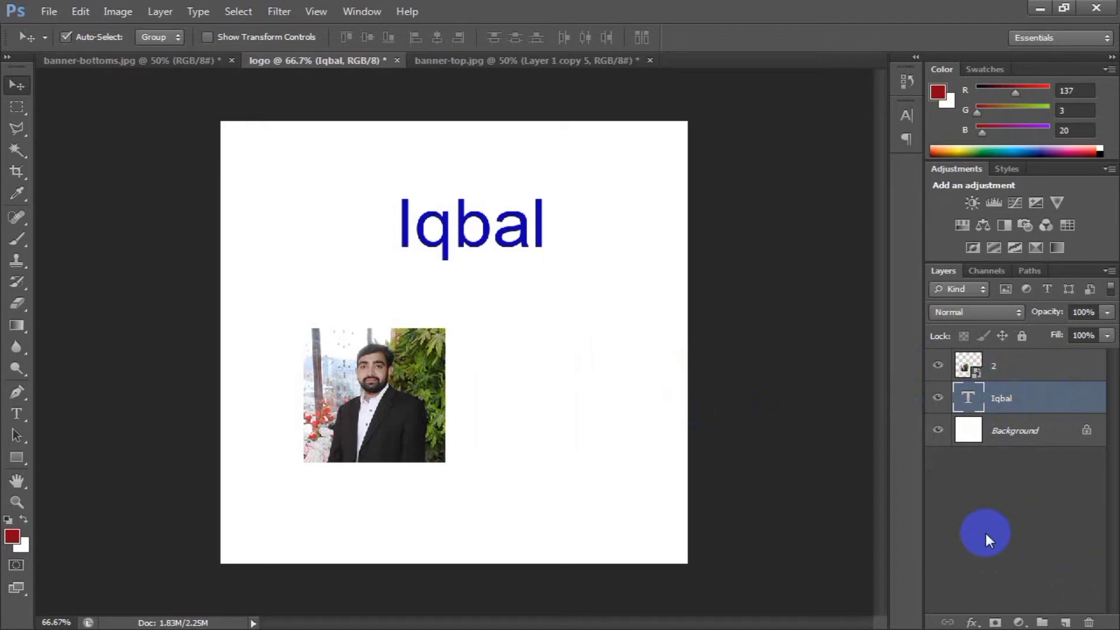
pyautogui.hotkey('ctrl', 'v')
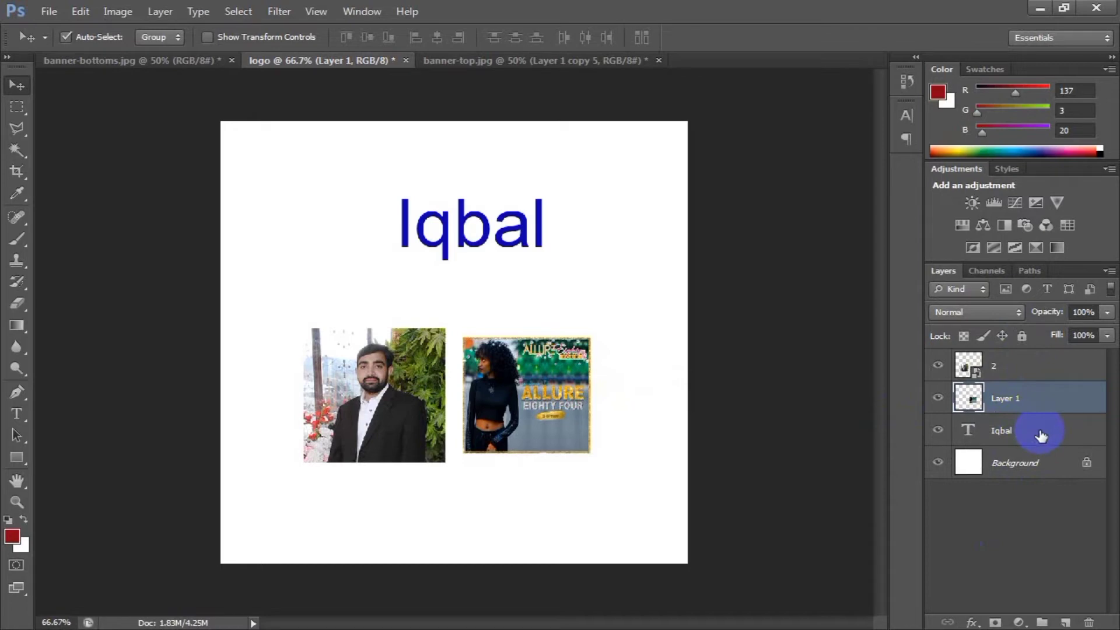
pyautogui.click(938, 430)
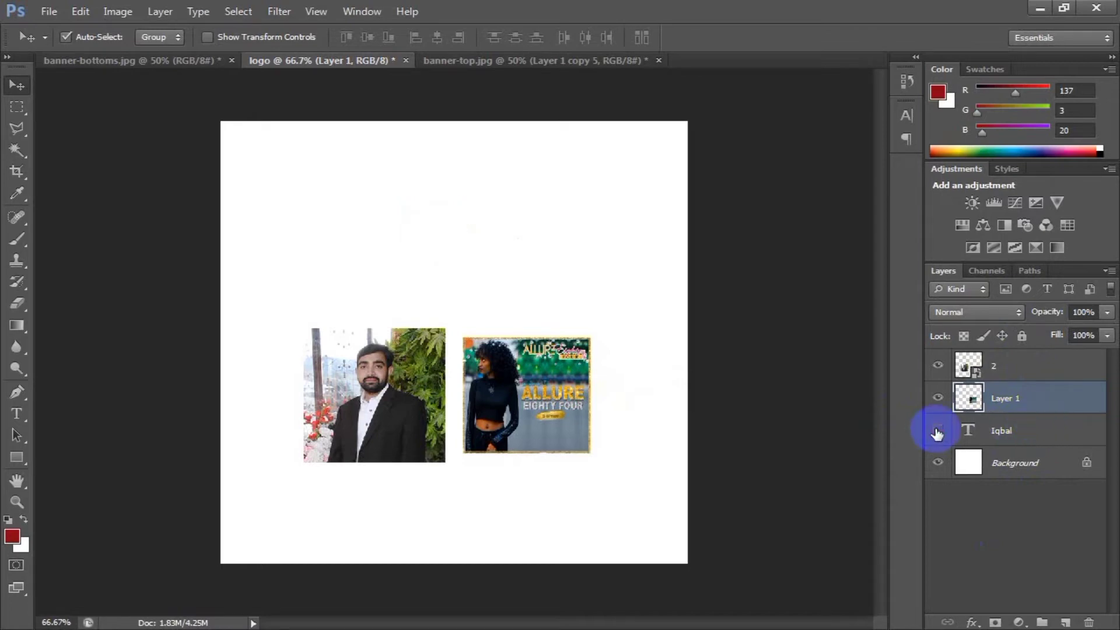
pyautogui.click(938, 430)
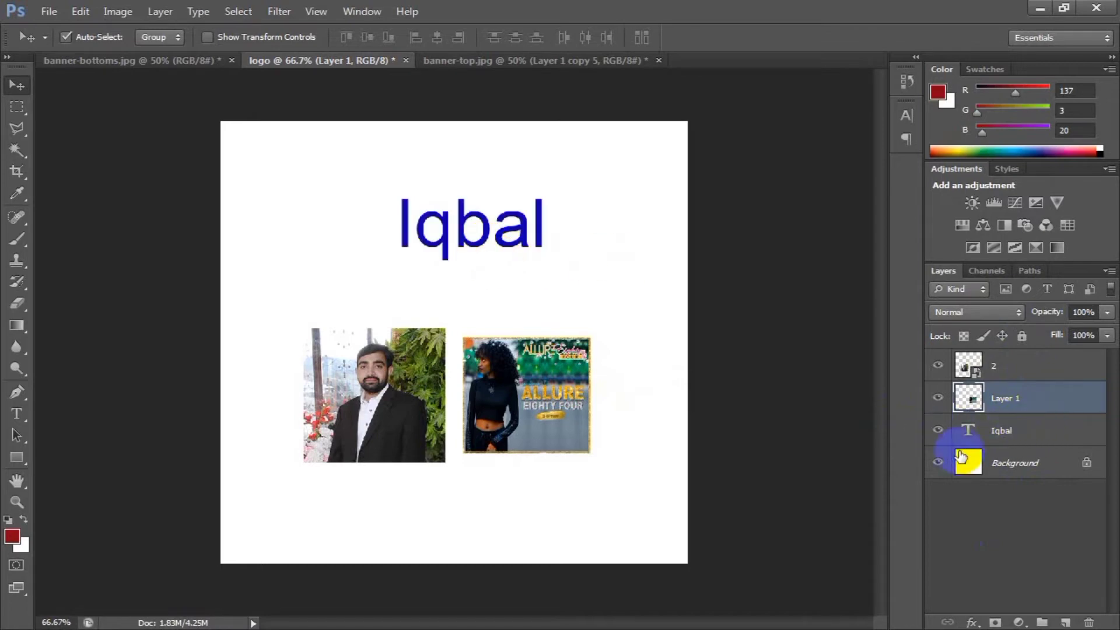
# Insert "M:" at the start of the name text and reposition the text just above the two images.
pyautogui.click(1039, 434)
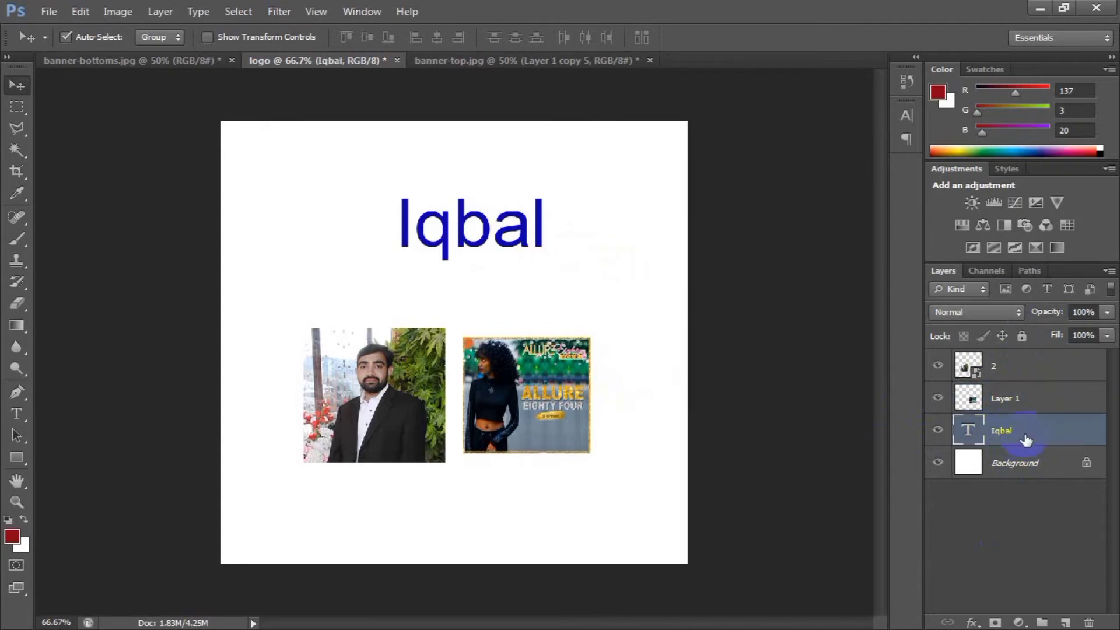
pyautogui.moveTo(445, 226); pyautogui.dragTo(401, 239)
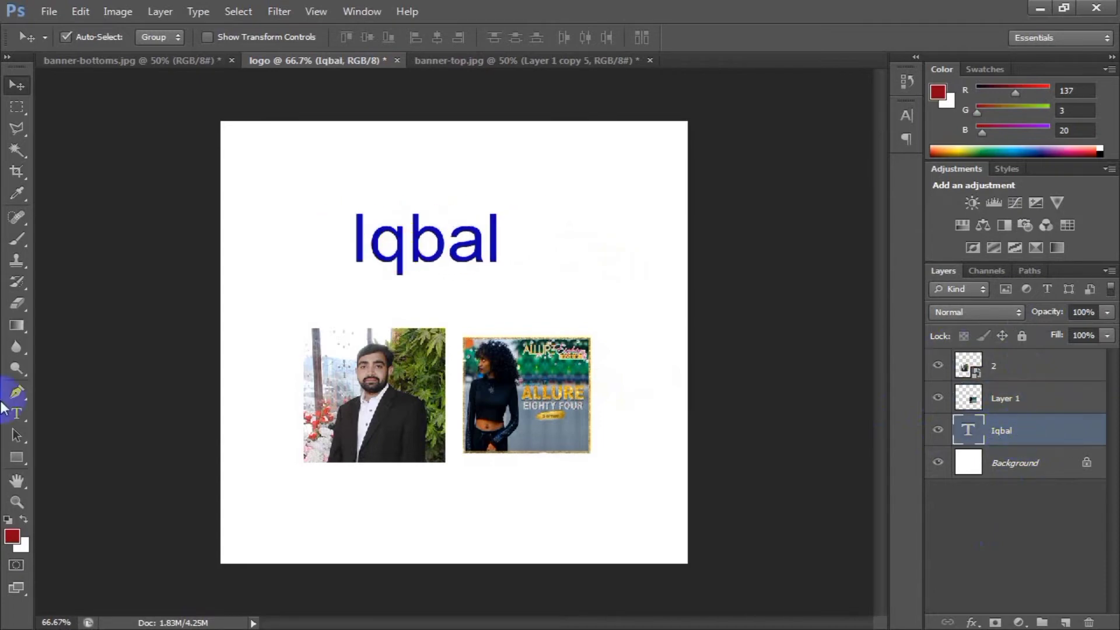
pyautogui.click(15, 415)
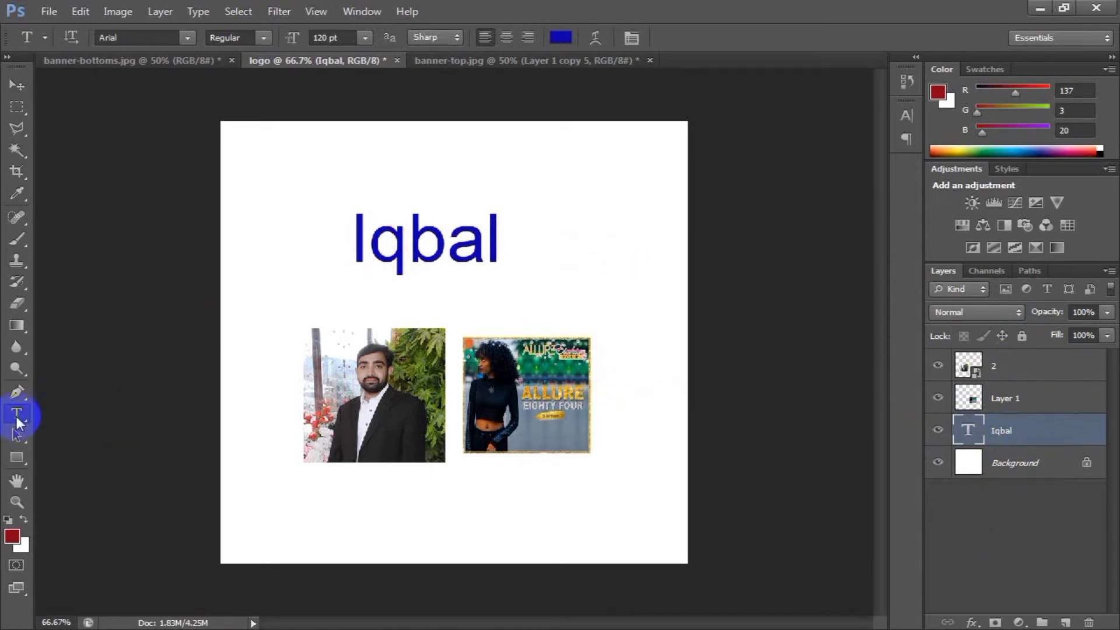
pyautogui.click(400, 252)
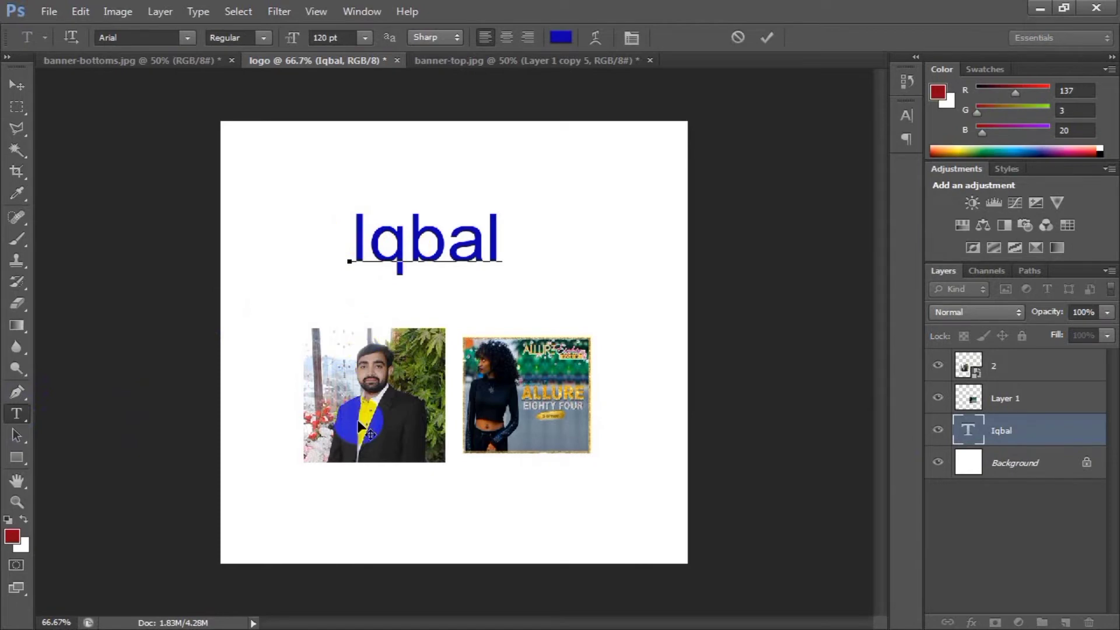
pyautogui.write('Muh')
pyautogui.press('BackSpace')
pyautogui.press('BackSpace')
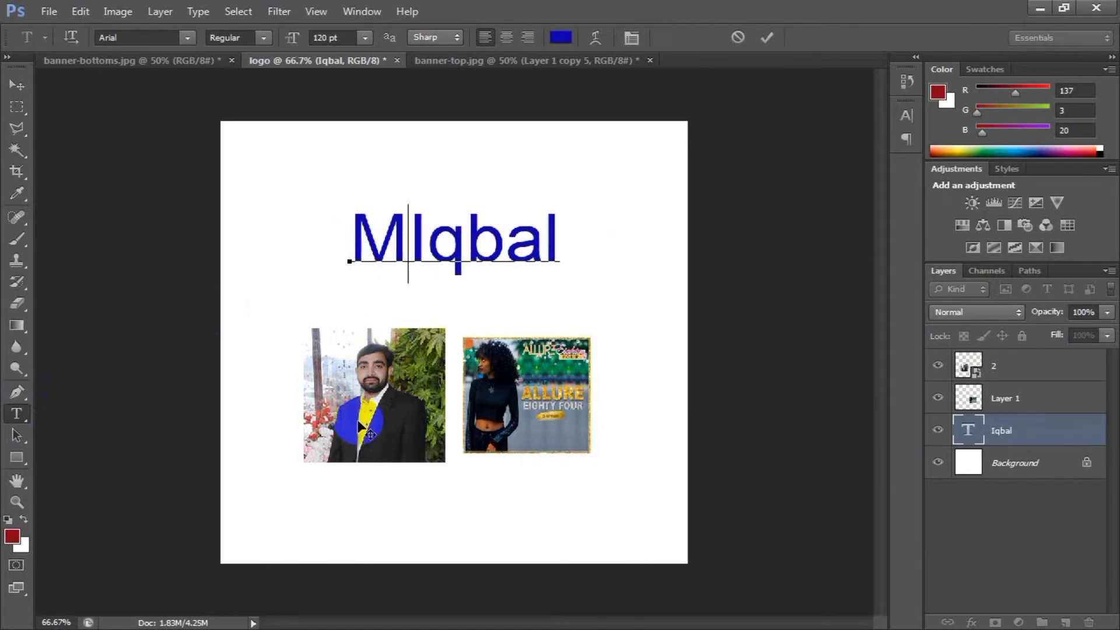
pyautogui.write(':')
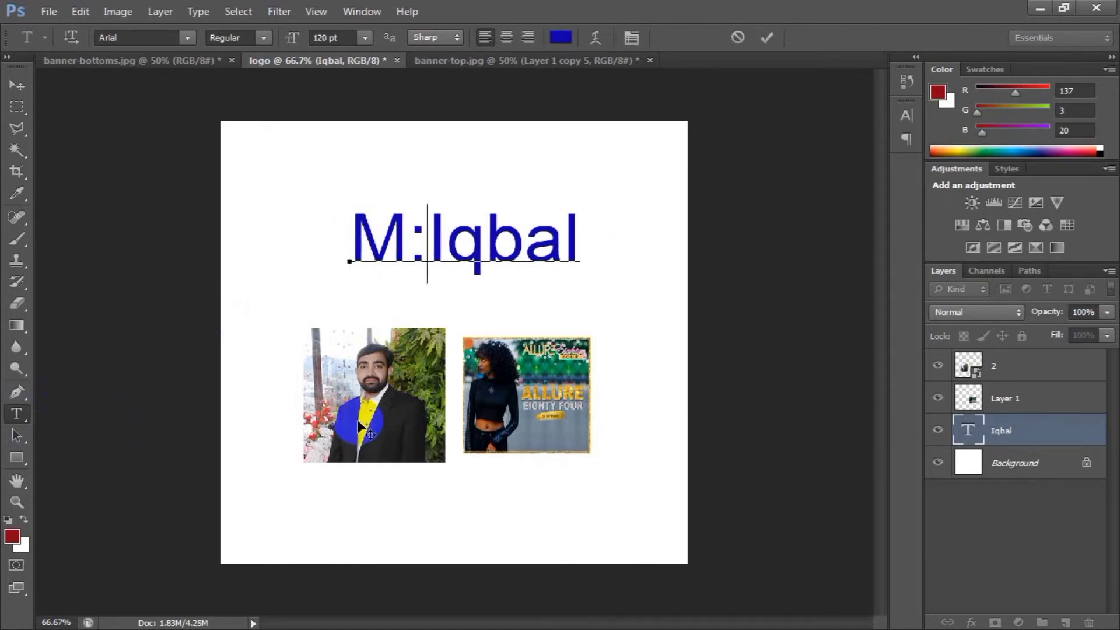
pyautogui.click(16, 86)
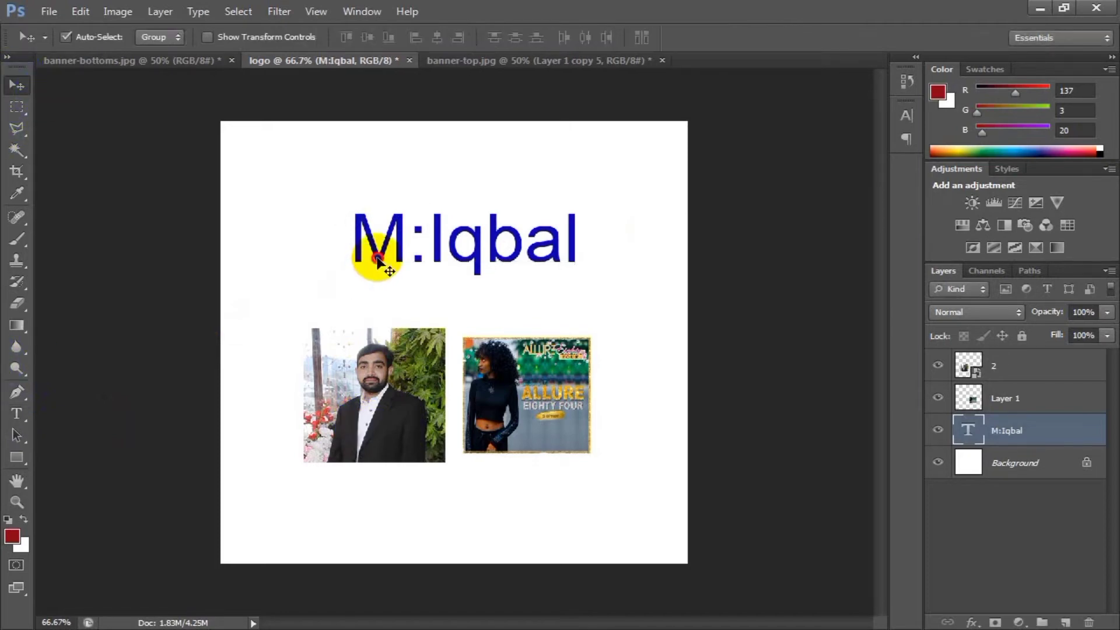
pyautogui.moveTo(379, 263); pyautogui.dragTo(358, 278)
# Select the banner image and then the portrait photo, and move the portrait up toward the canvas's left edge.
pyautogui.click(1013, 403)
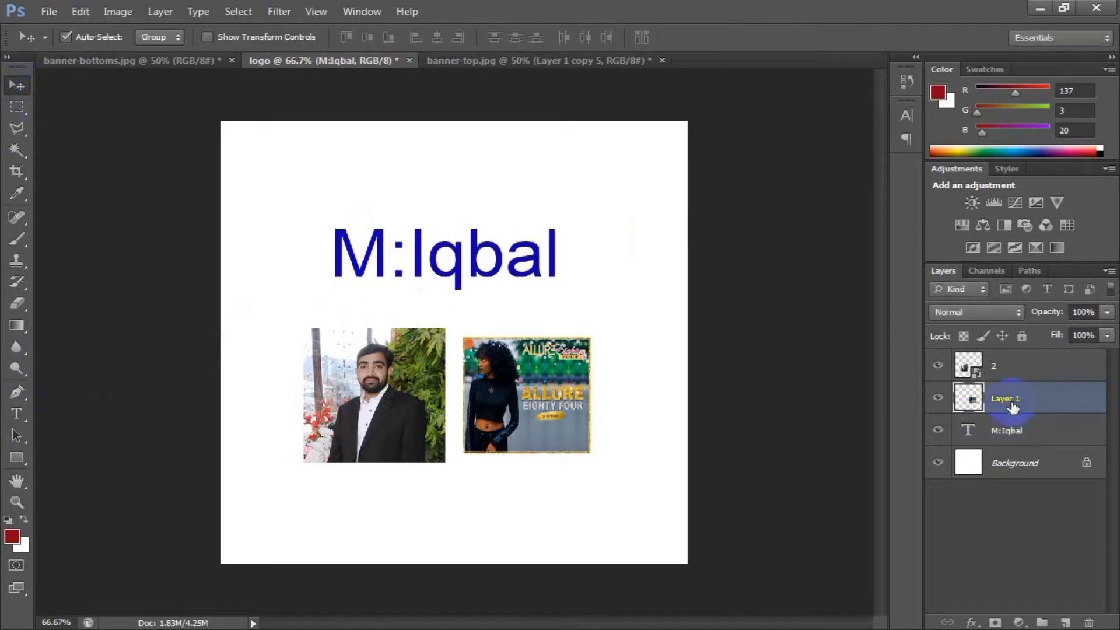
pyautogui.click(505, 395)
pyautogui.click(369, 413)
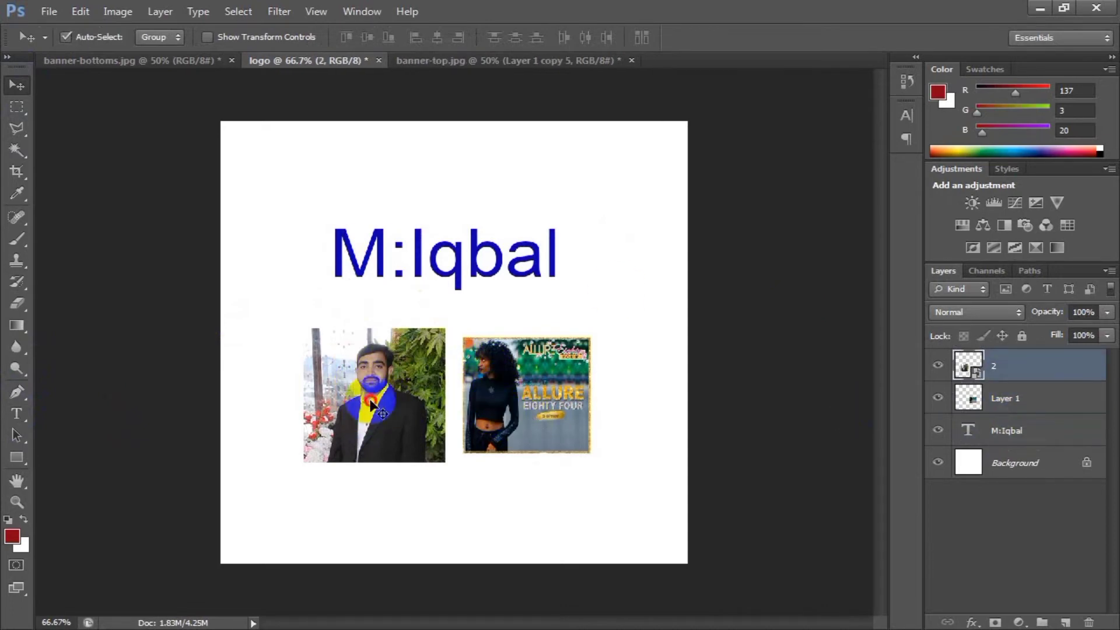
pyautogui.moveTo(365, 411); pyautogui.dragTo(330, 378)
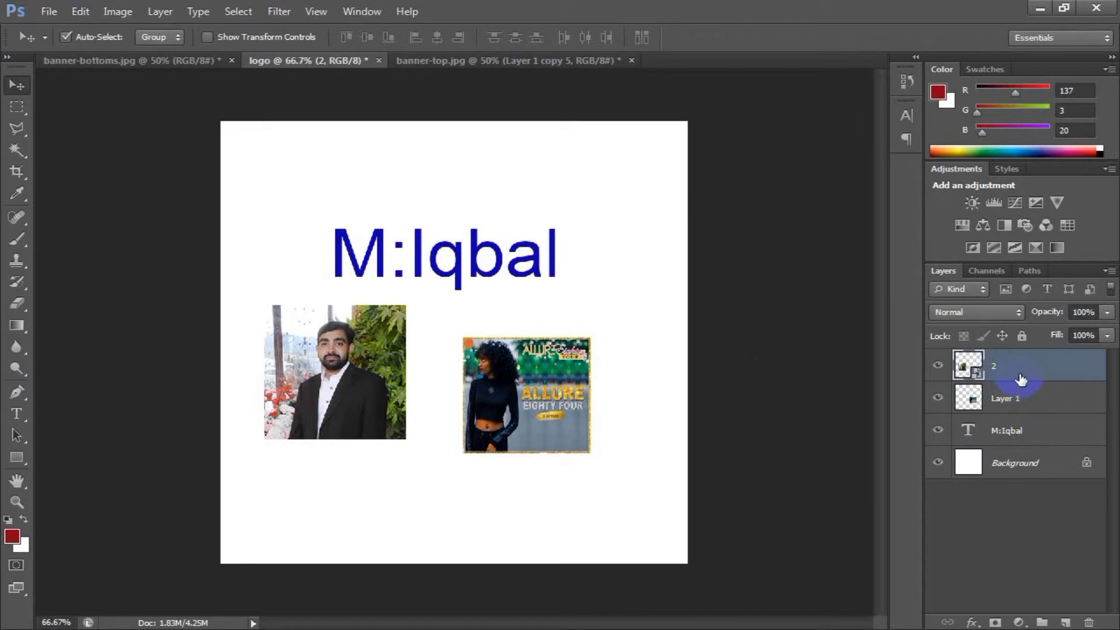
# Try a drop shadow layer style on the portrait's layer 2 and turn it off again.
pyautogui.doubleClick(1061, 374)
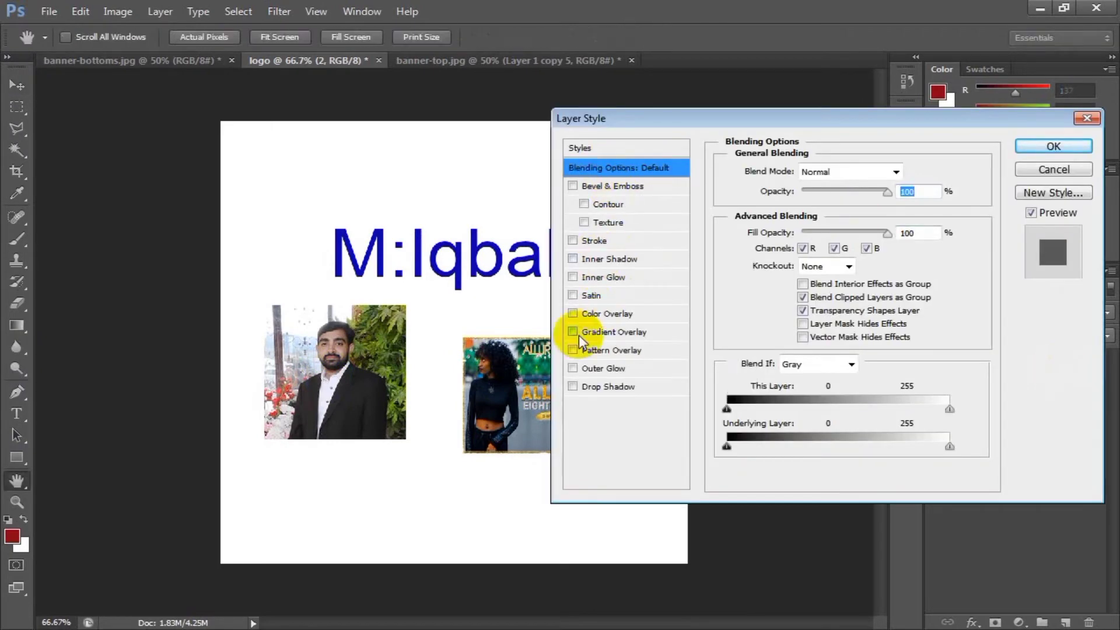
pyautogui.click(574, 386)
pyautogui.click(607, 387)
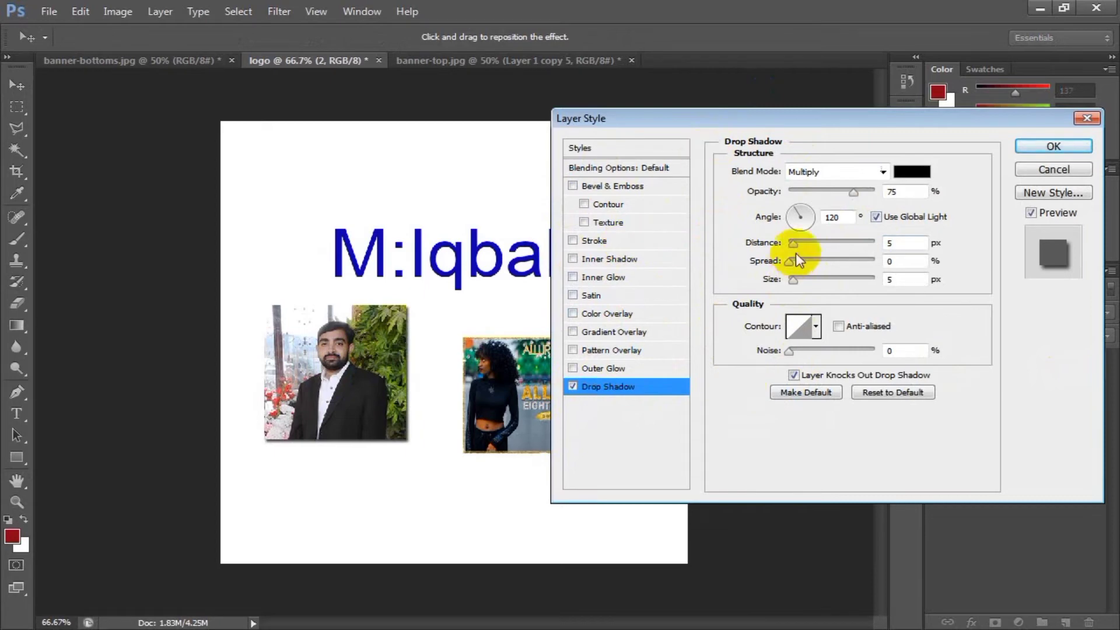
pyautogui.click(573, 386)
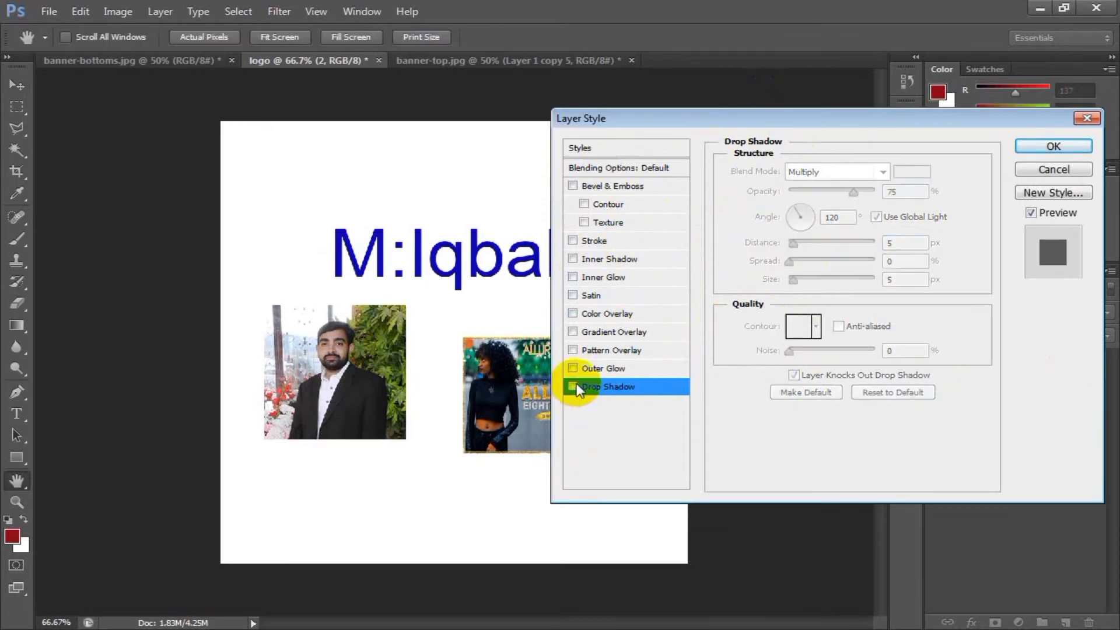
# Try a 32 px outside stroke in blue #0018ff on the portrait's layer 2, then discard the layer style changes.
pyautogui.click(586, 242)
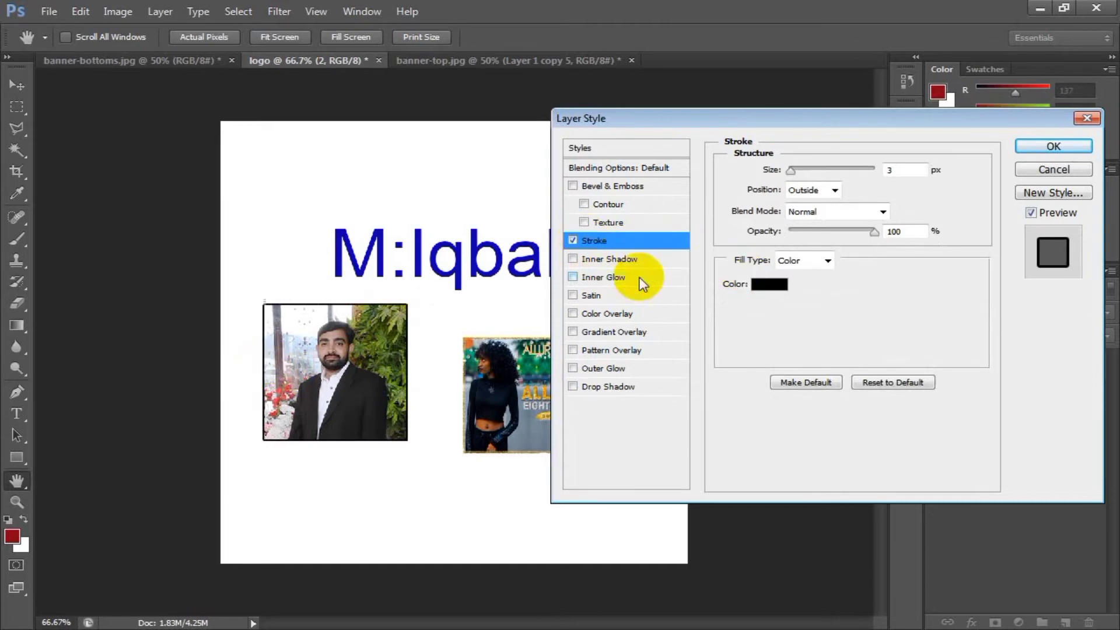
pyautogui.moveTo(794, 169); pyautogui.dragTo(804, 175)
pyautogui.click(770, 284)
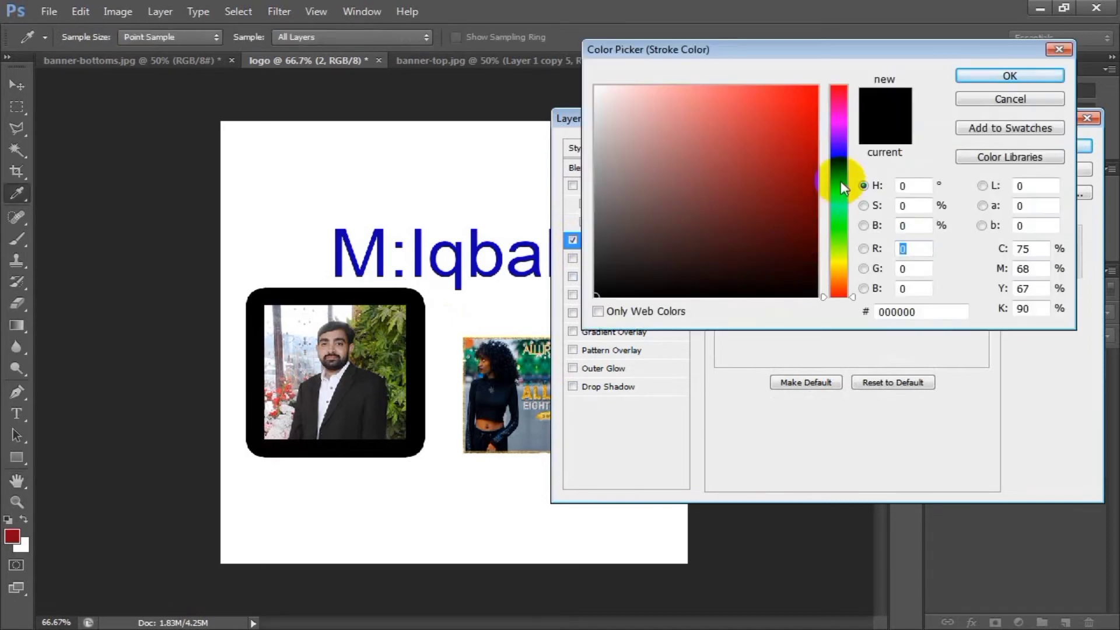
pyautogui.moveTo(841, 180); pyautogui.dragTo(828, 71)
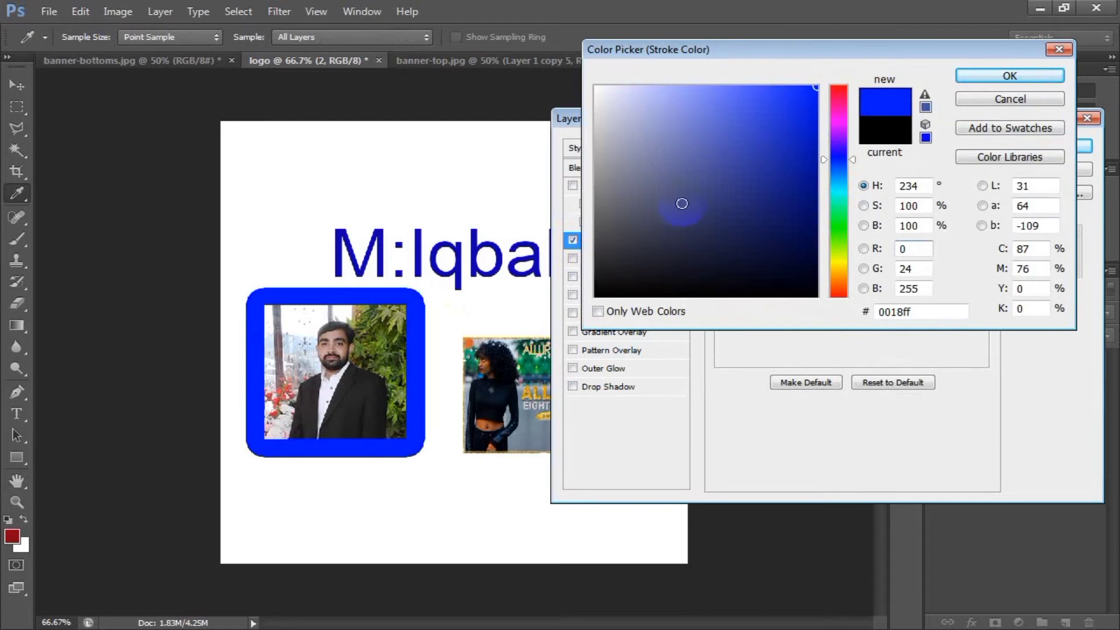
pyautogui.click(965, 75)
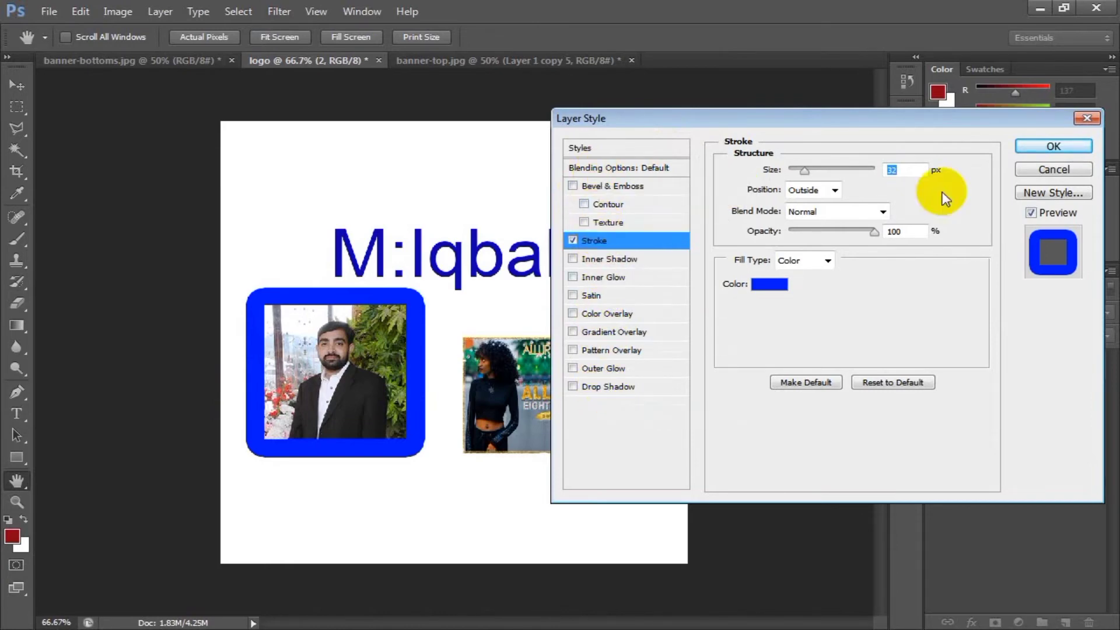
pyautogui.click(1033, 171)
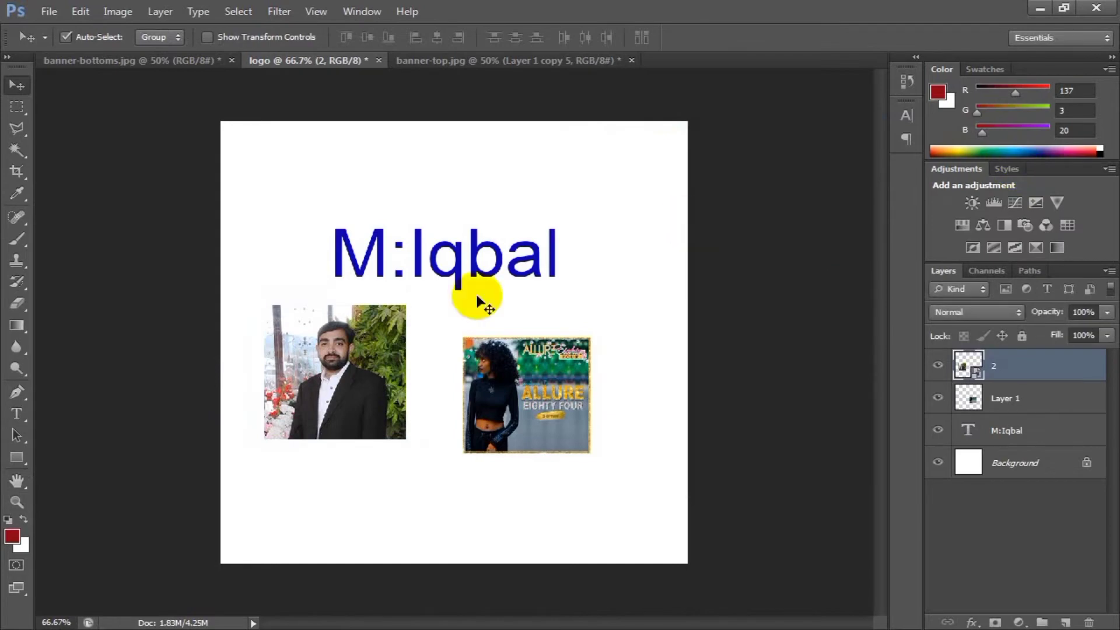
# Move the portrait photo down toward the banner image, and shift the banner right to leave a gap between them.
pyautogui.click(21, 416)
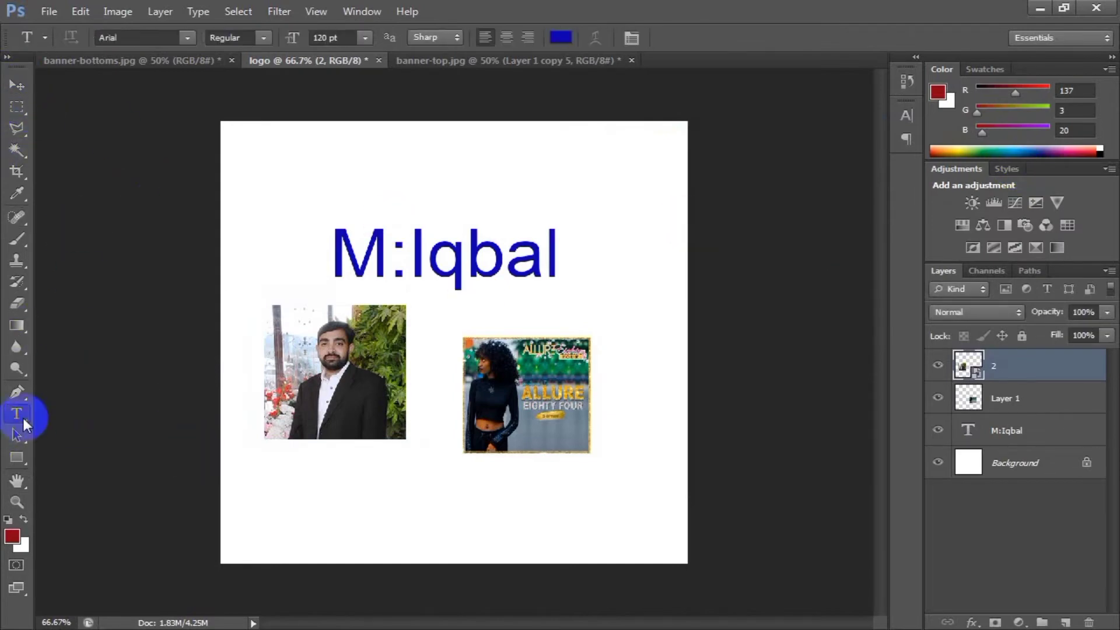
pyautogui.click(16, 89)
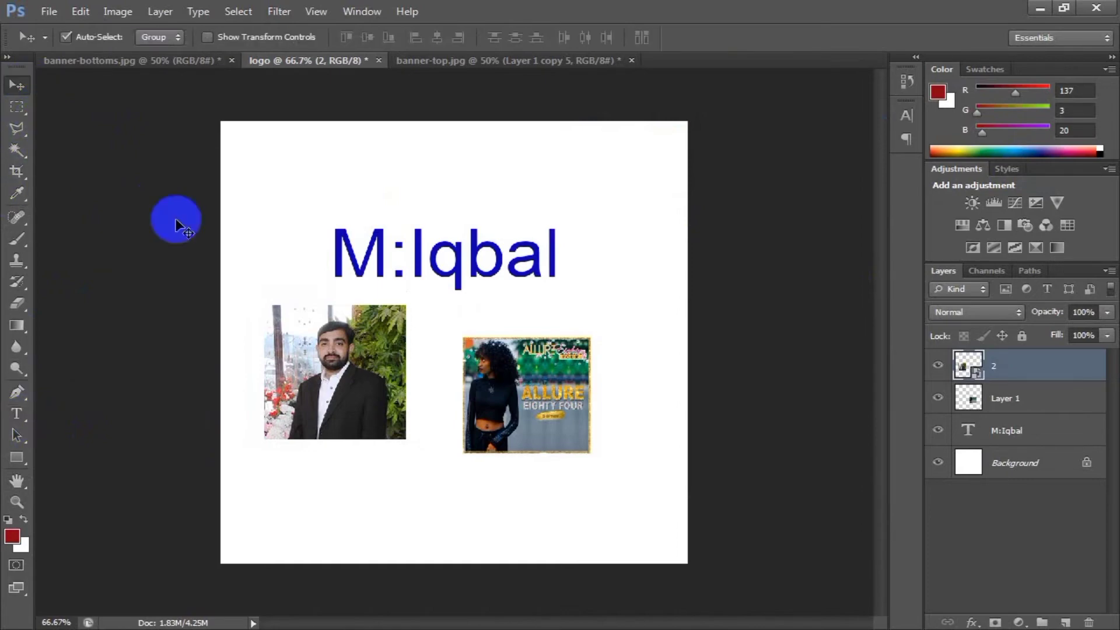
pyautogui.moveTo(324, 390); pyautogui.dragTo(381, 413)
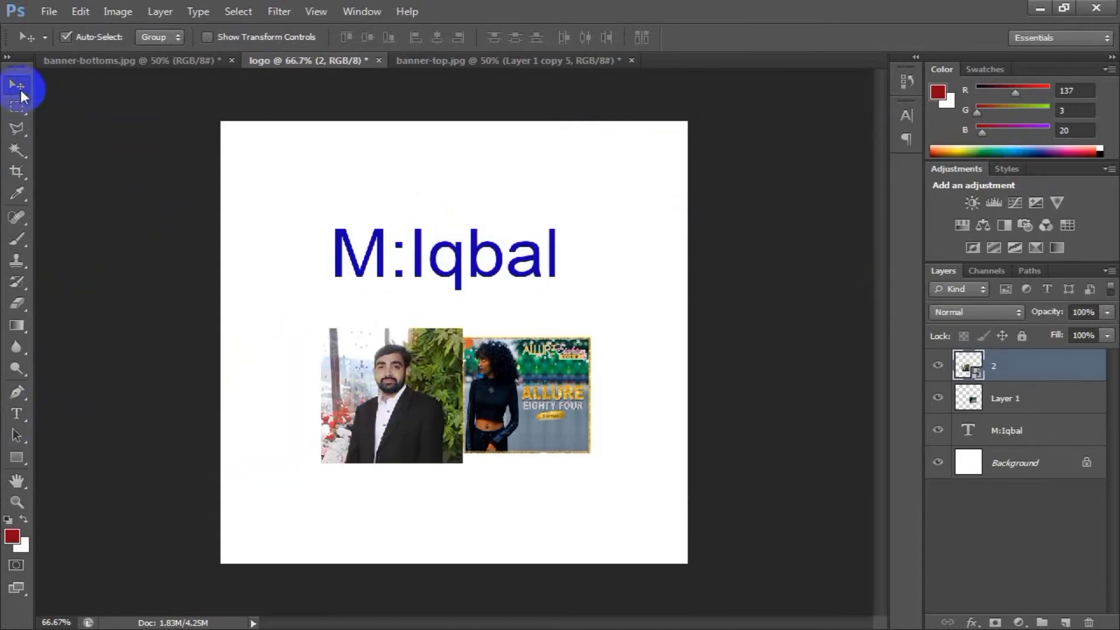
pyautogui.moveTo(504, 378); pyautogui.dragTo(537, 378)
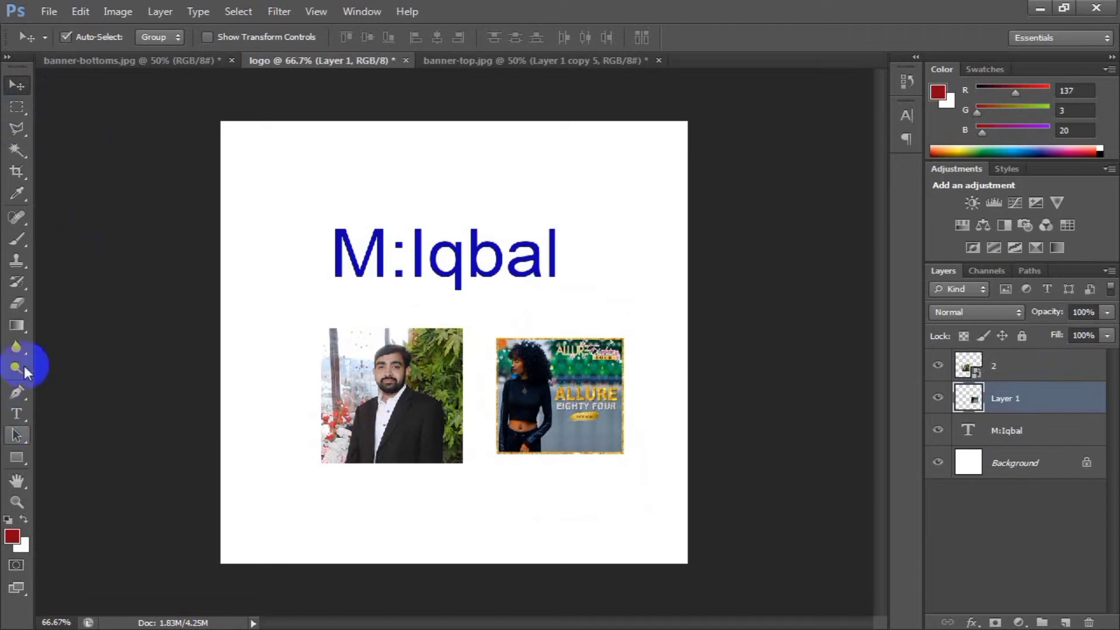
# Try the Magic Wand on the portrait photo with Layer 1 active, and return to the Move tool.
pyautogui.click(17, 150)
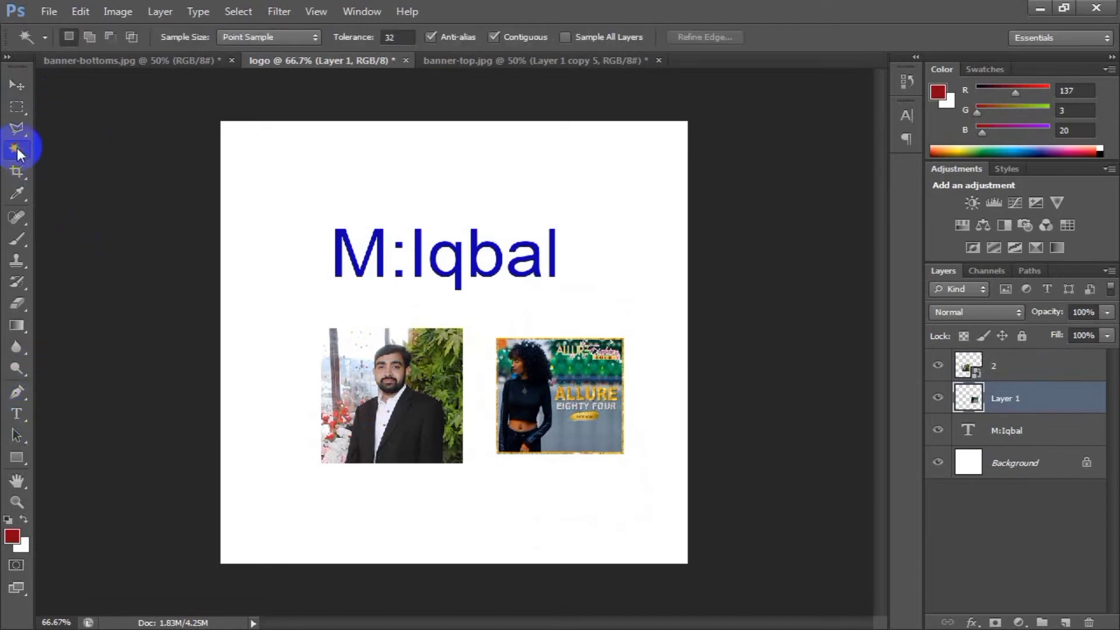
pyautogui.click(421, 413)
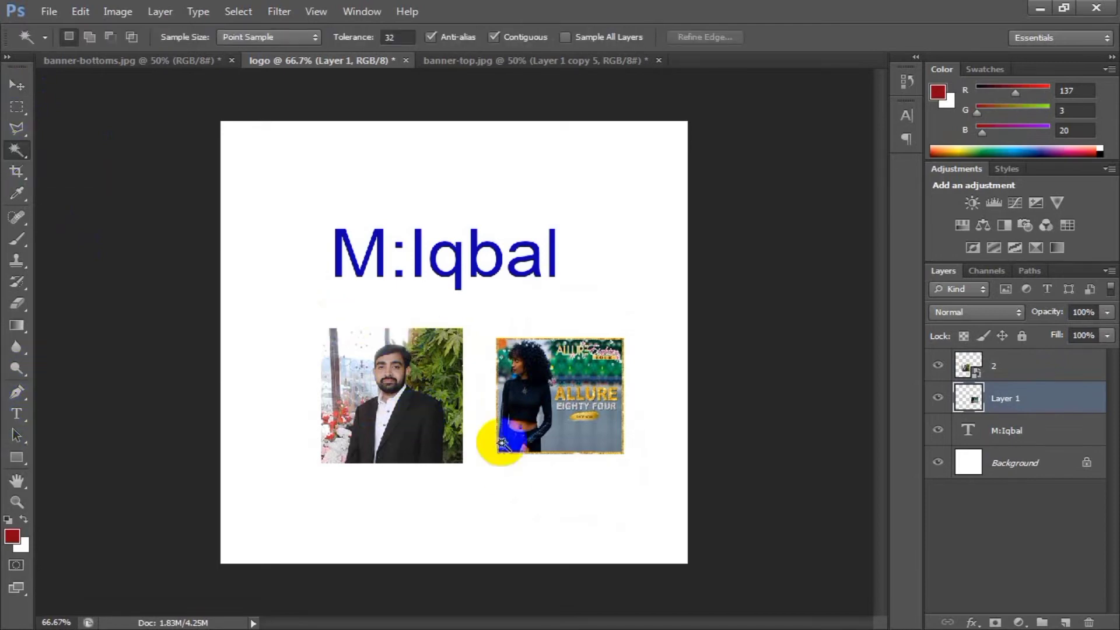
pyautogui.click(375, 390)
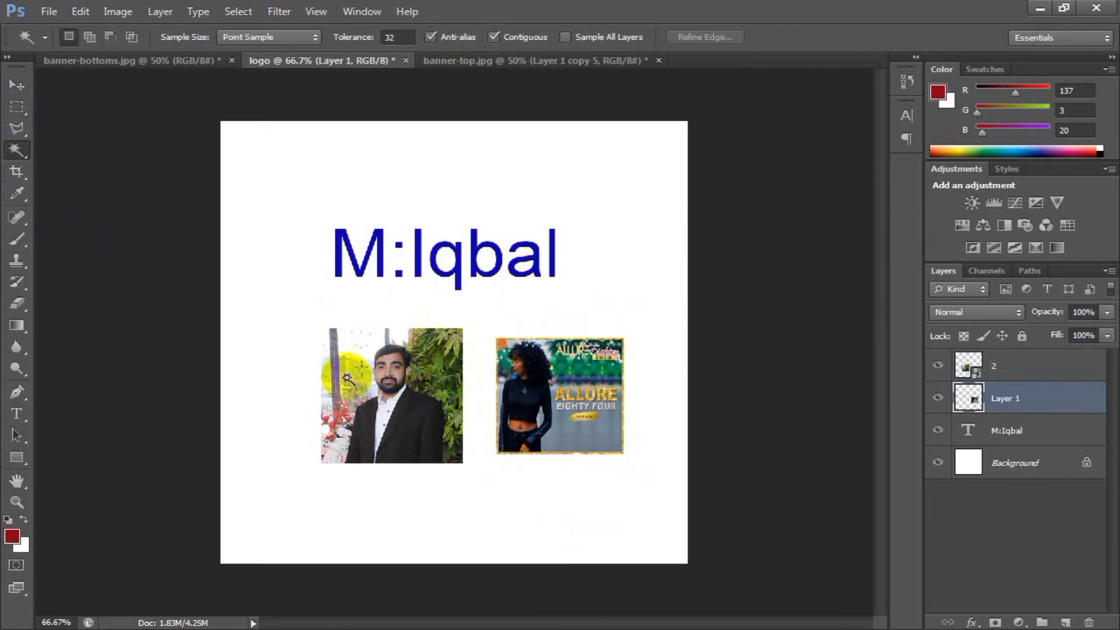
pyautogui.click(18, 85)
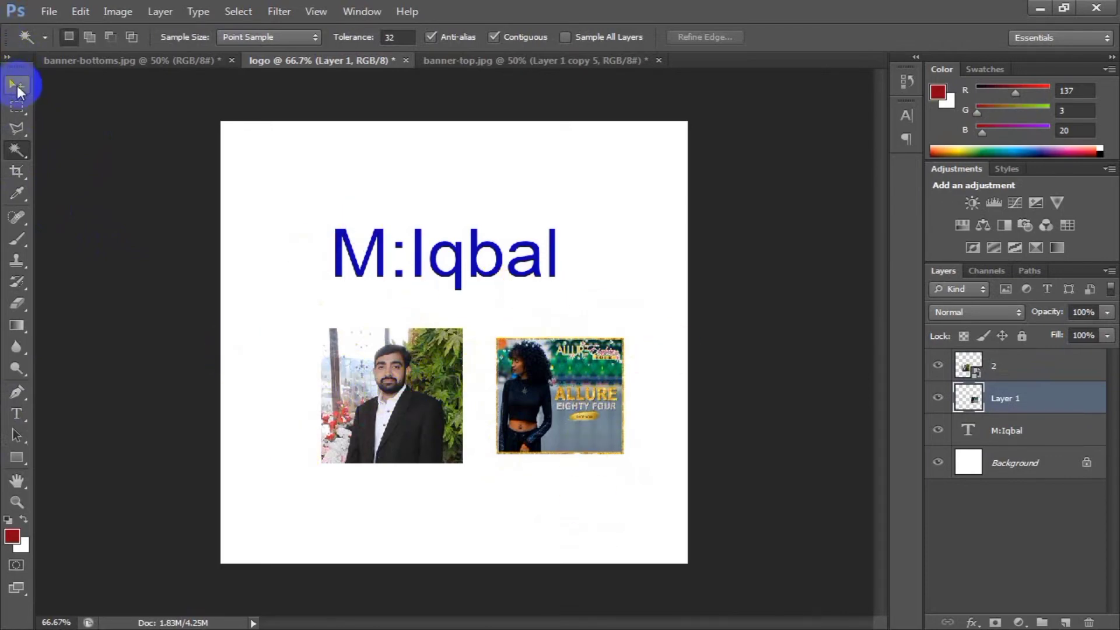
# Move the portrait photo to the canvas's lower-left corner and the banner image to its lower-right corner.
pyautogui.moveTo(381, 379); pyautogui.dragTo(312, 481)
pyautogui.click(607, 382)
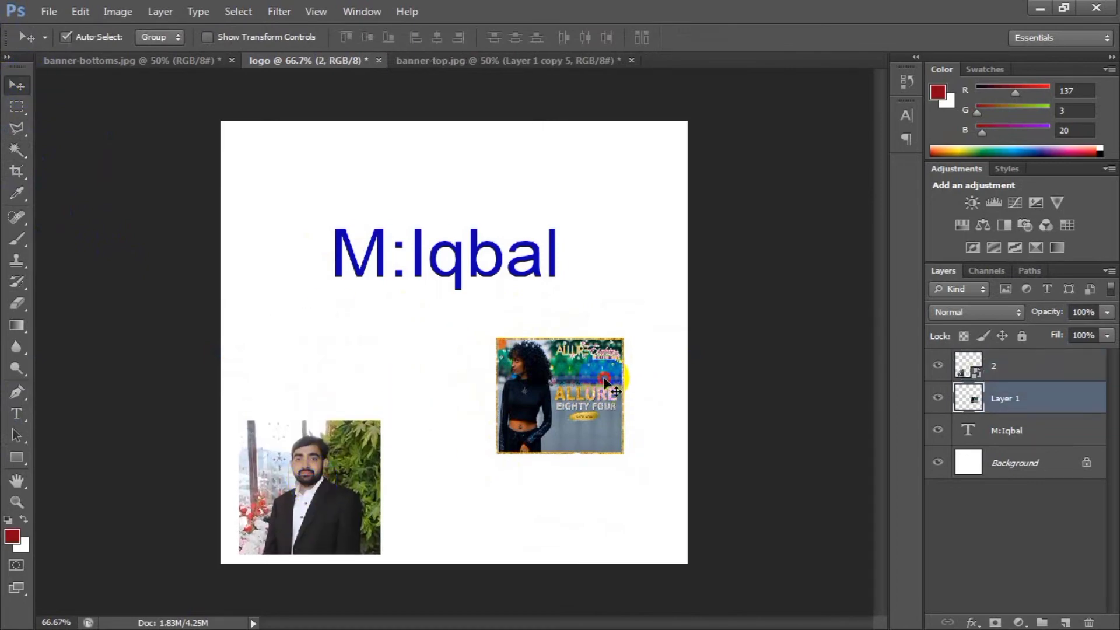
pyautogui.moveTo(607, 382); pyautogui.dragTo(666, 482)
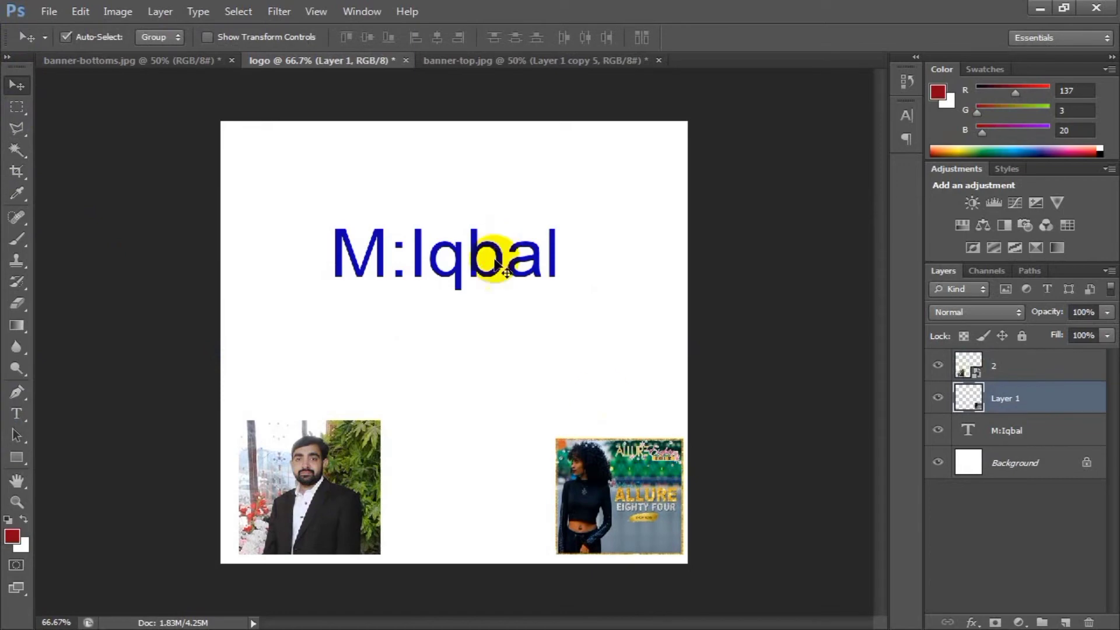
# Arrange the name text, the portrait photo and the banner image in a column along the left side of the canvas.
pyautogui.moveTo(478, 269); pyautogui.dragTo(479, 175)
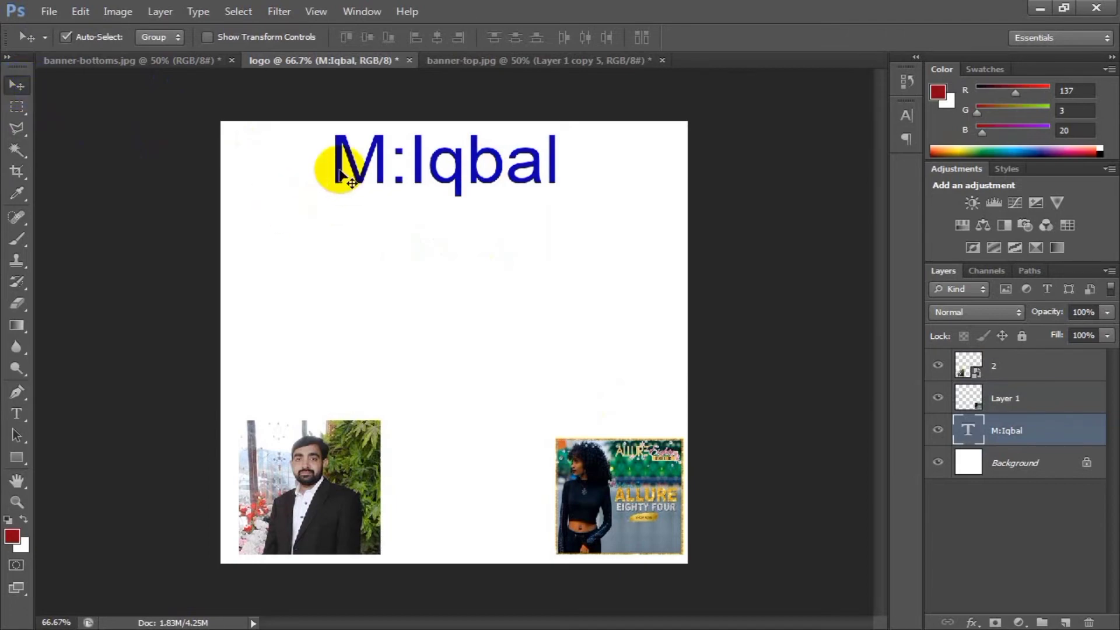
pyautogui.moveTo(339, 171); pyautogui.dragTo(249, 184)
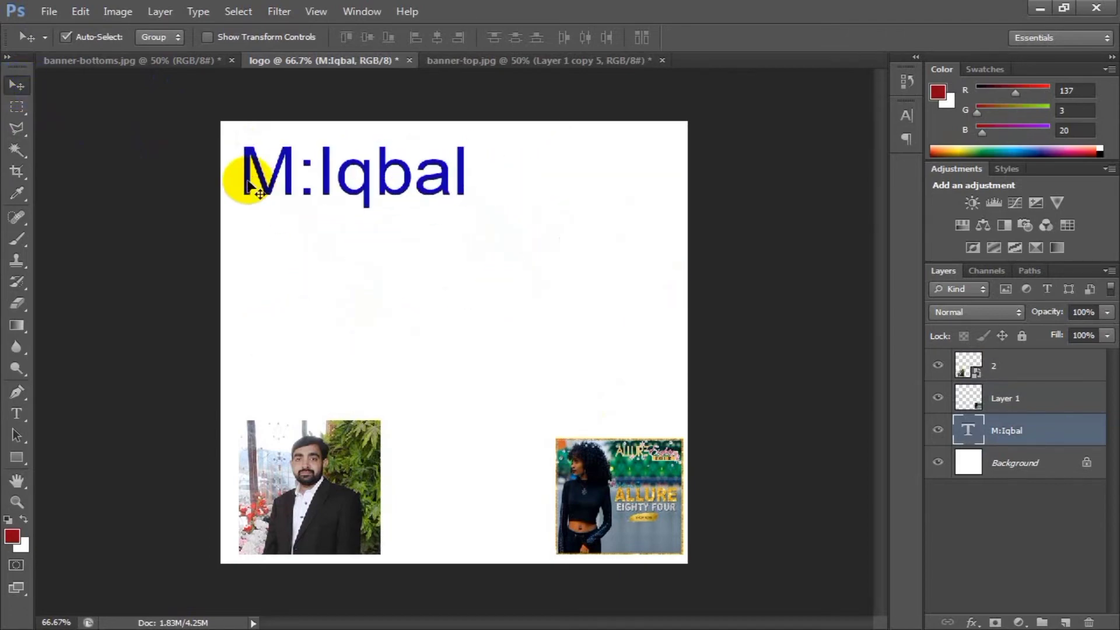
pyautogui.moveTo(322, 443); pyautogui.dragTo(326, 242)
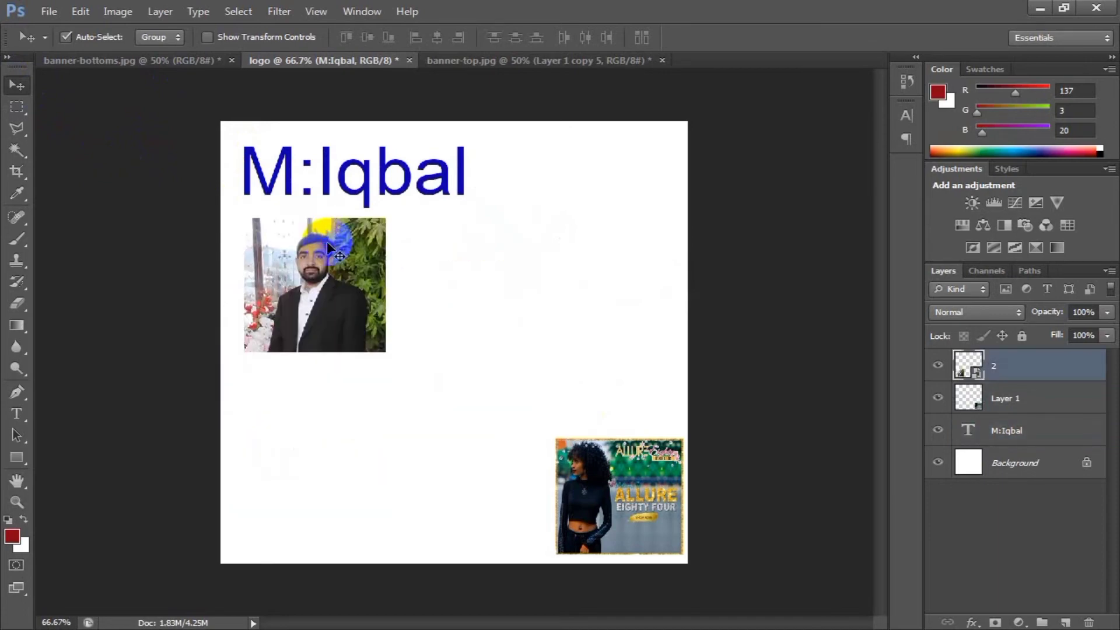
pyautogui.moveTo(580, 487); pyautogui.dragTo(282, 443)
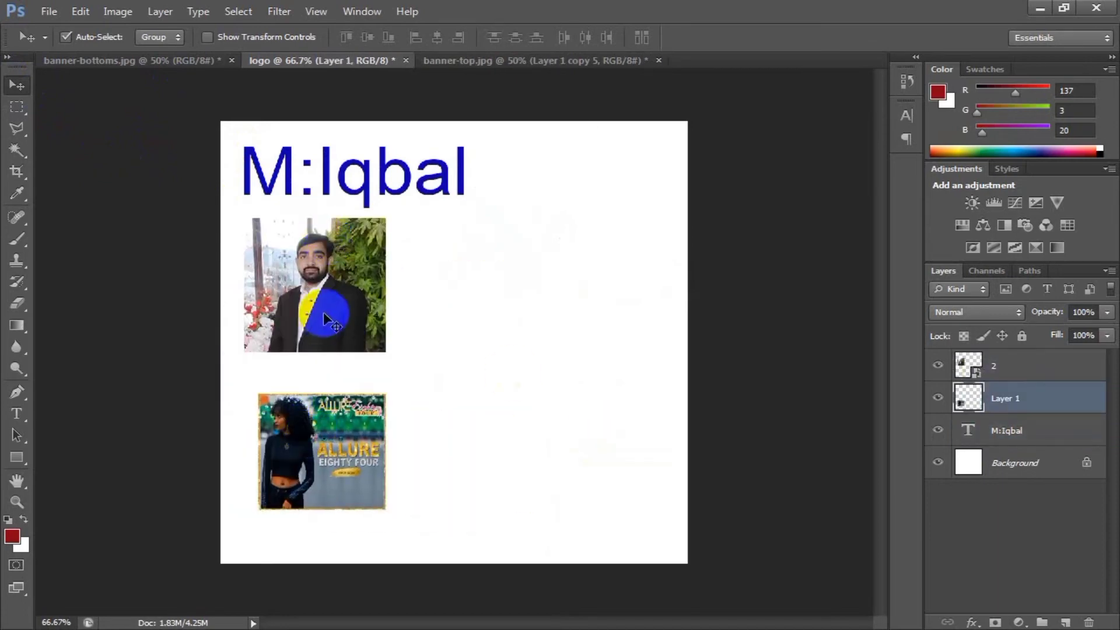
# Move the portrait photo to the canvas's upper-right corner and nudge it slightly right and down.
pyautogui.moveTo(324, 315); pyautogui.dragTo(616, 225)
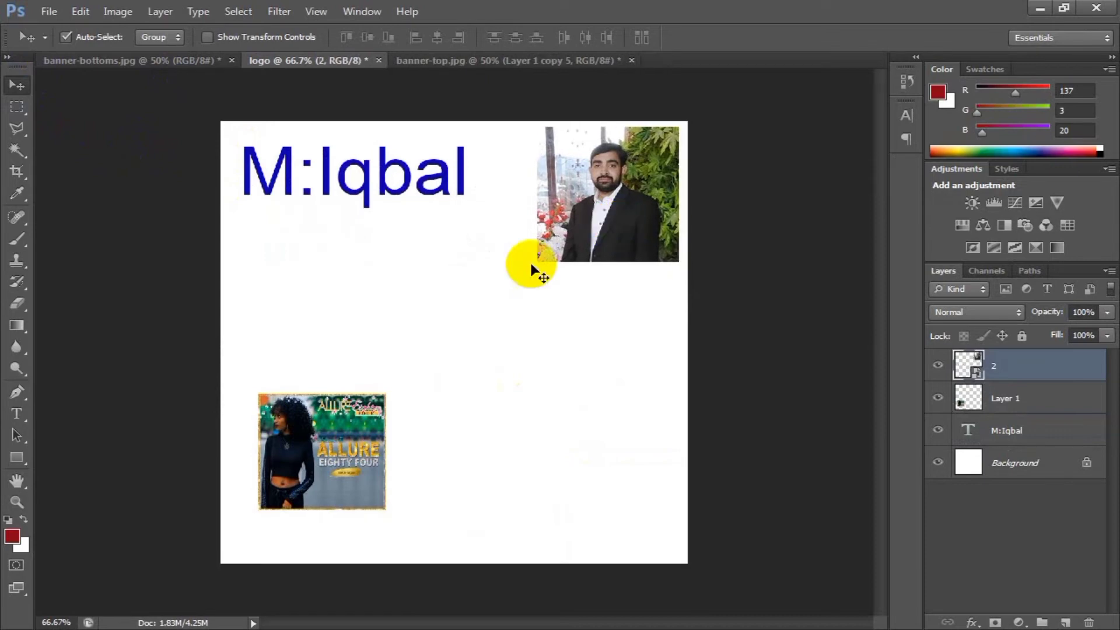
pyautogui.press('Right')
pyautogui.press('Right')
pyautogui.press('Right')
pyautogui.press('Right')
pyautogui.press('Down')
pyautogui.press('Down')
pyautogui.press('Down')
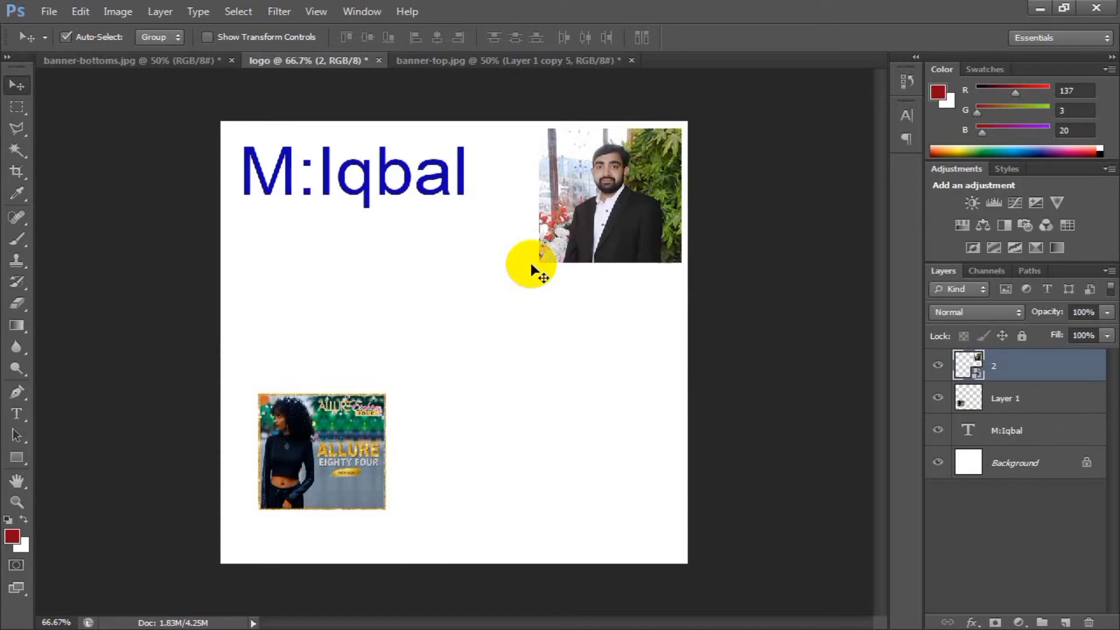
# Move the name text closer to the canvas's upper-left corner and nudge it slightly up.
pyautogui.moveTo(465, 177)
pyautogui.mouseDown()
pyautogui.moveTo(461, 198)
pyautogui.moveTo(454, 165)
pyautogui.mouseUp()
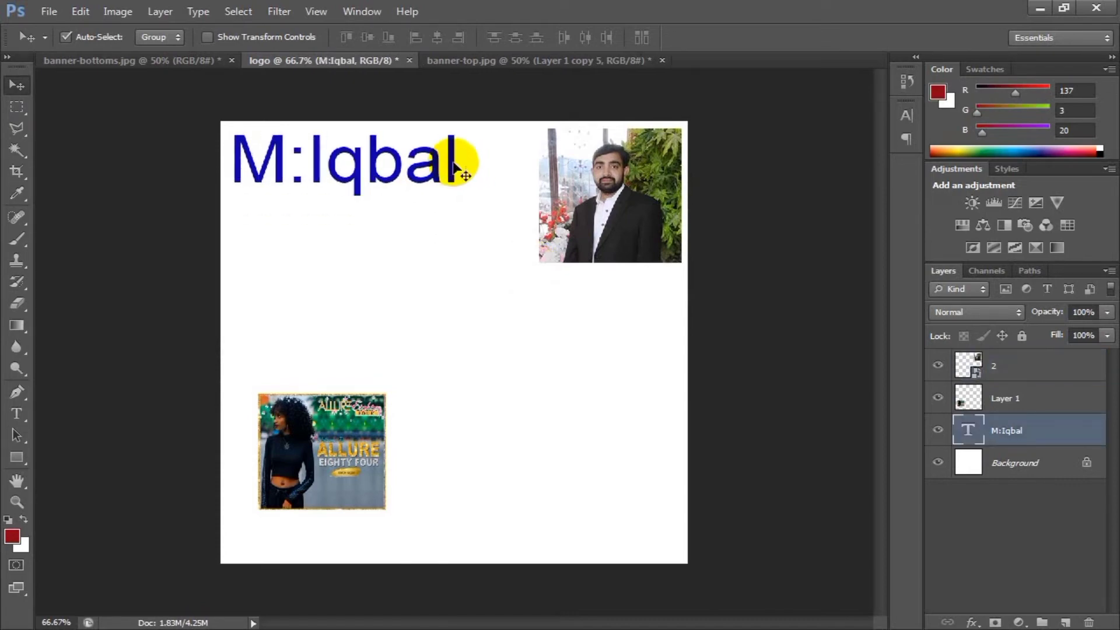
pyautogui.press('Up')
pyautogui.press('Up')
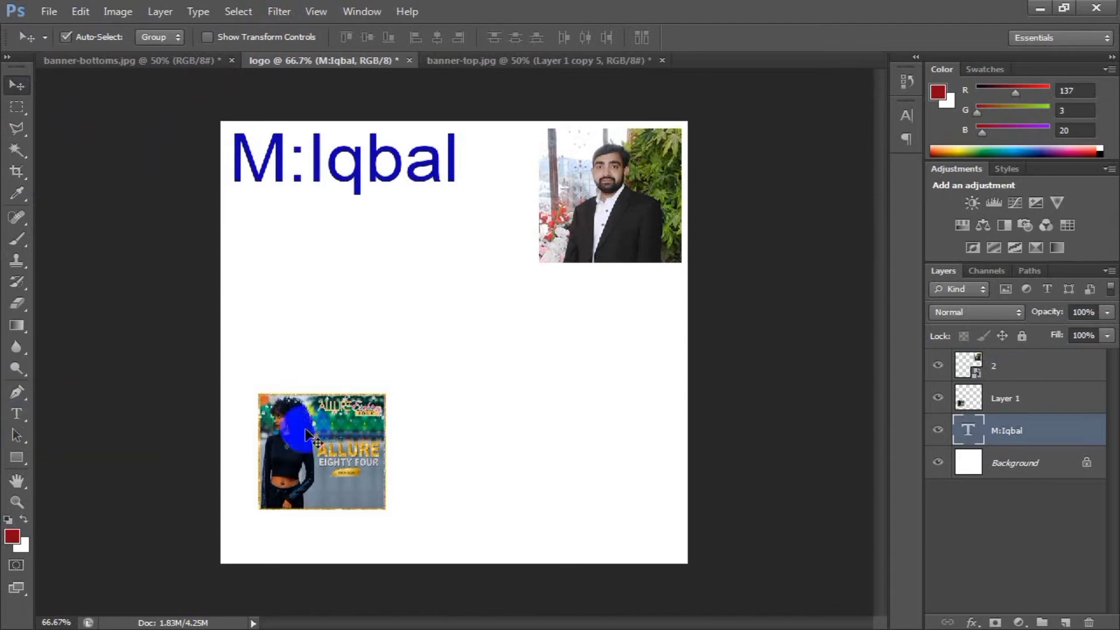
# Move the banner image to the canvas's lower-right corner, and slightly adjust the positions of the portrait photo and the name text.
pyautogui.moveTo(335, 432); pyautogui.dragTo(634, 478)
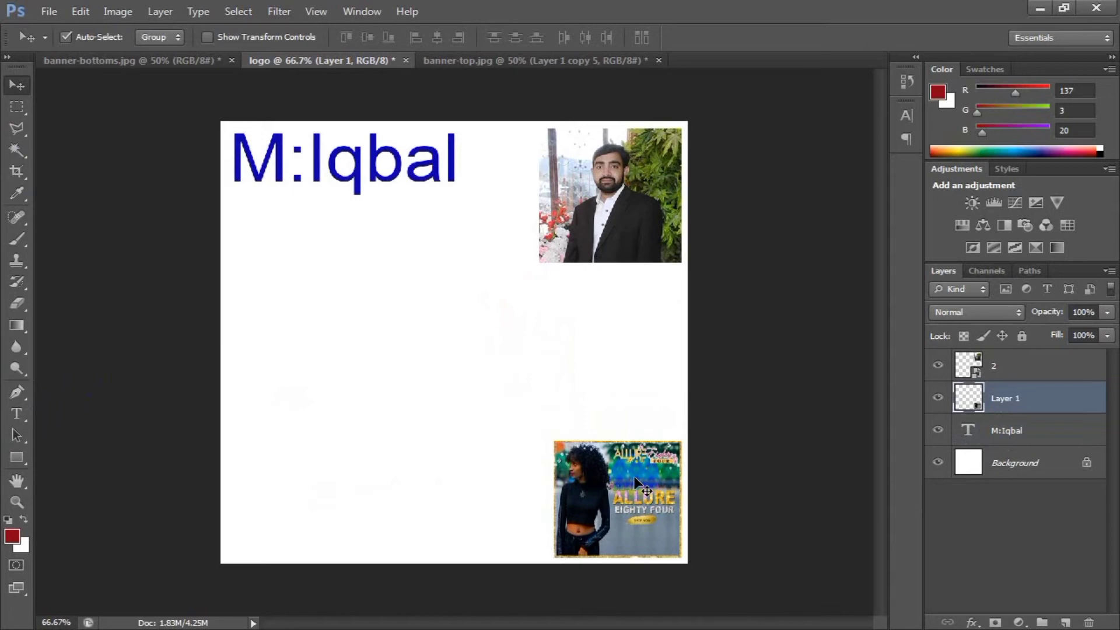
pyautogui.press('Left')
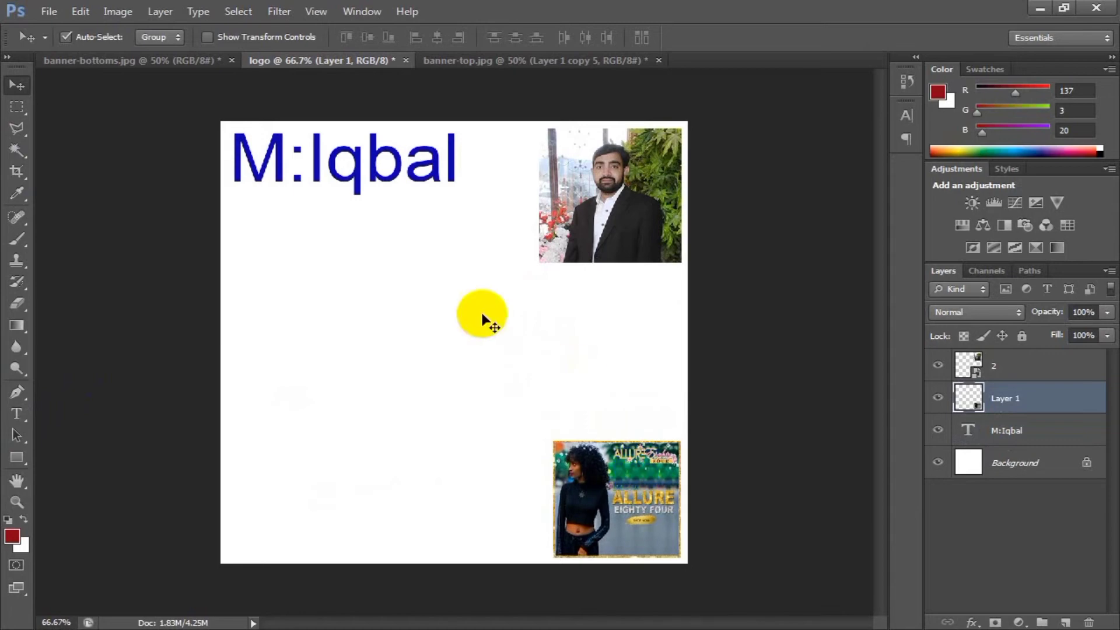
pyautogui.moveTo(576, 233); pyautogui.dragTo(580, 234)
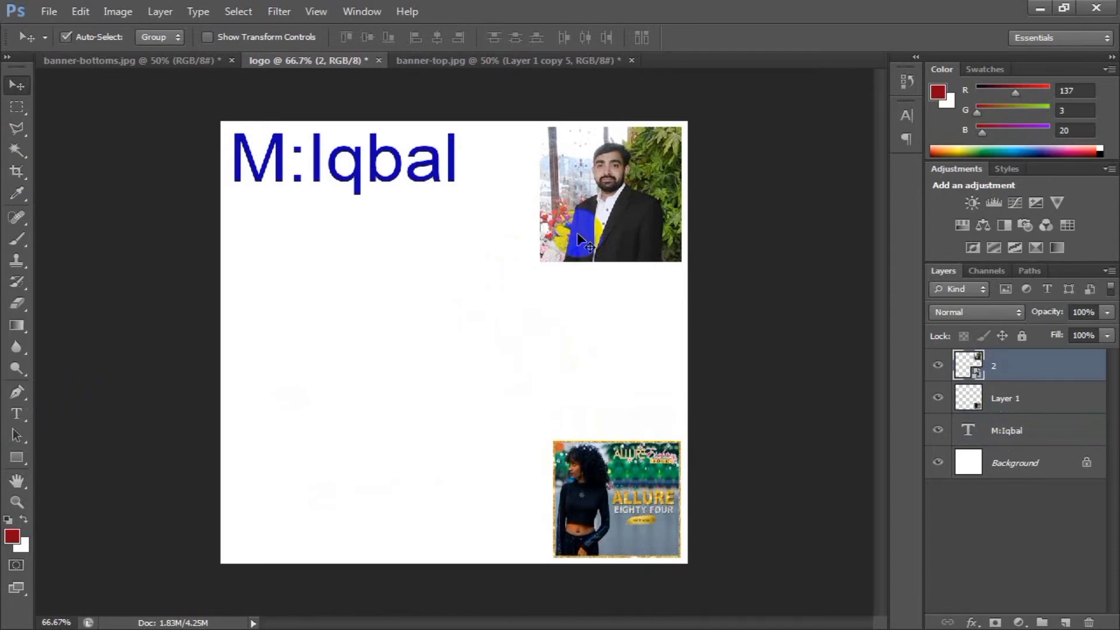
pyautogui.moveTo(431, 175)
pyautogui.mouseDown()
pyautogui.moveTo(441, 178)
pyautogui.moveTo(430, 173)
pyautogui.mouseUp()
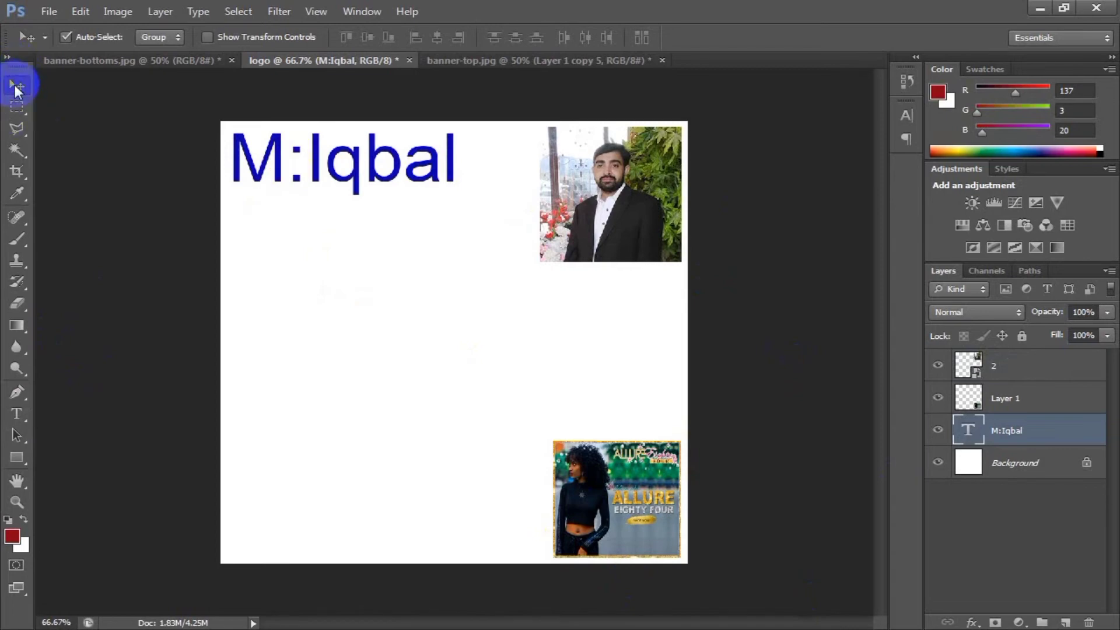
# Move the banner image toward the canvas centre and scale it up with Free Transform to about 198%.
pyautogui.moveTo(607, 489); pyautogui.dragTo(436, 397)
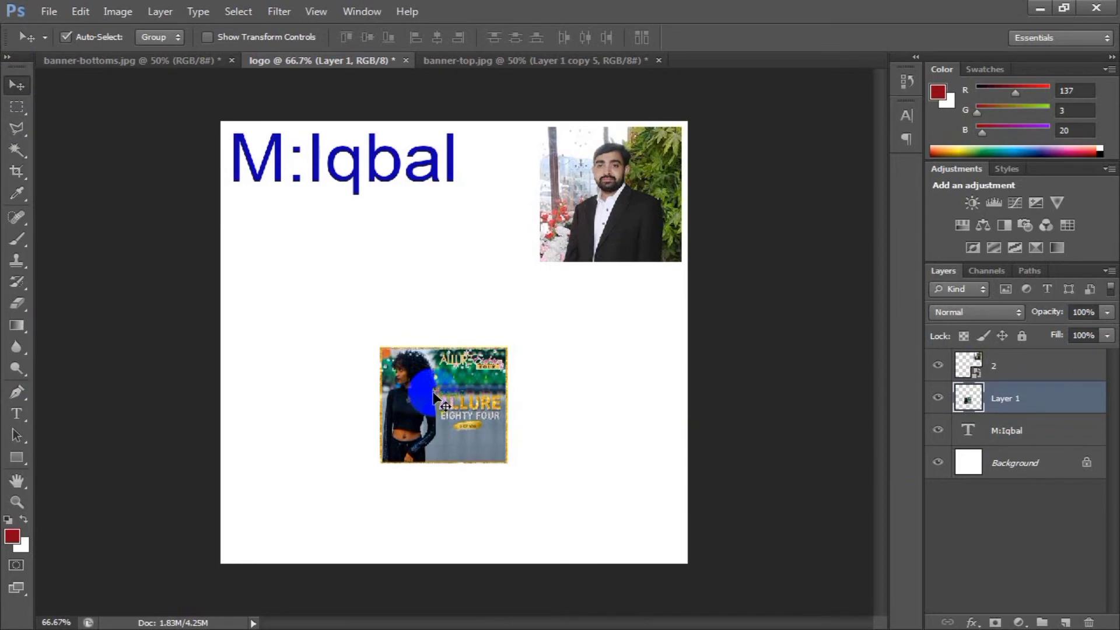
pyautogui.hotkey('ctrl', 't')
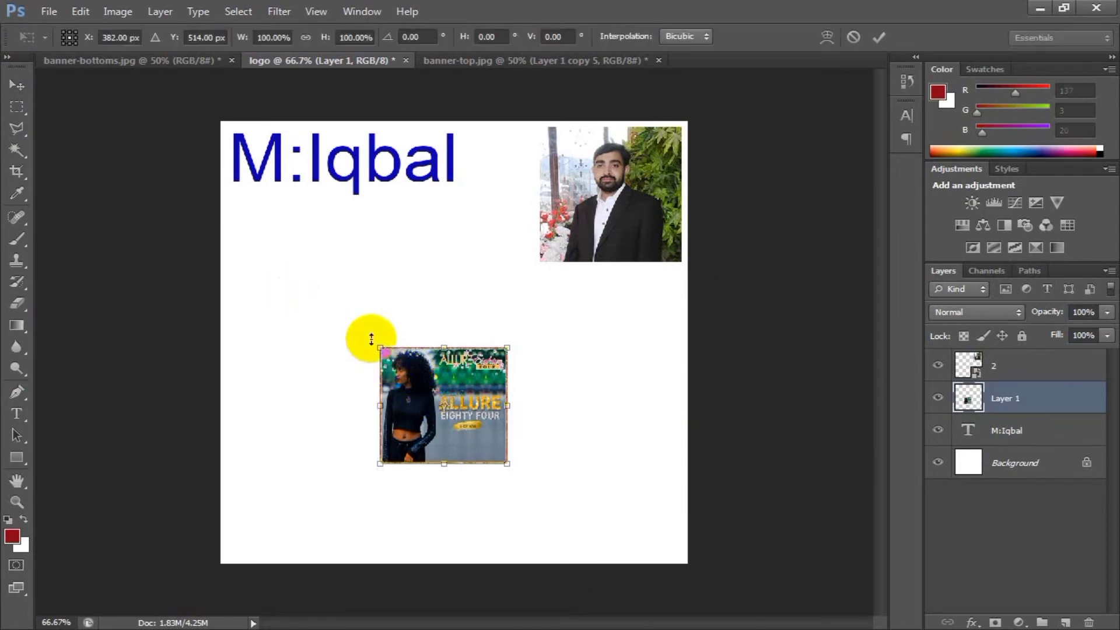
pyautogui.moveTo(378, 346); pyautogui.dragTo(299, 307)
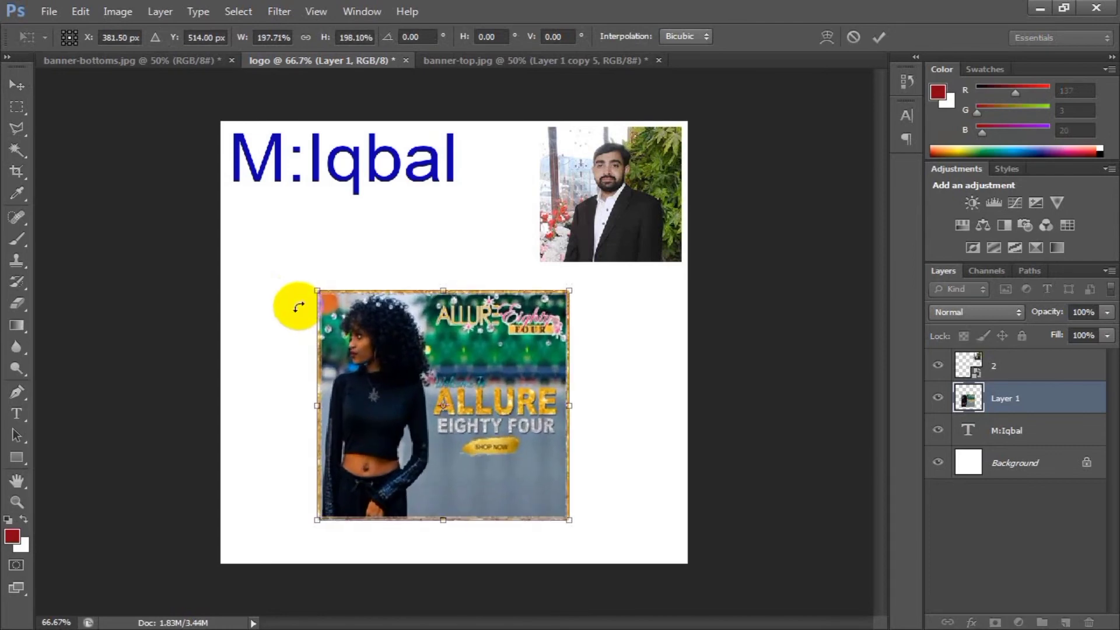
pyautogui.press('Return')
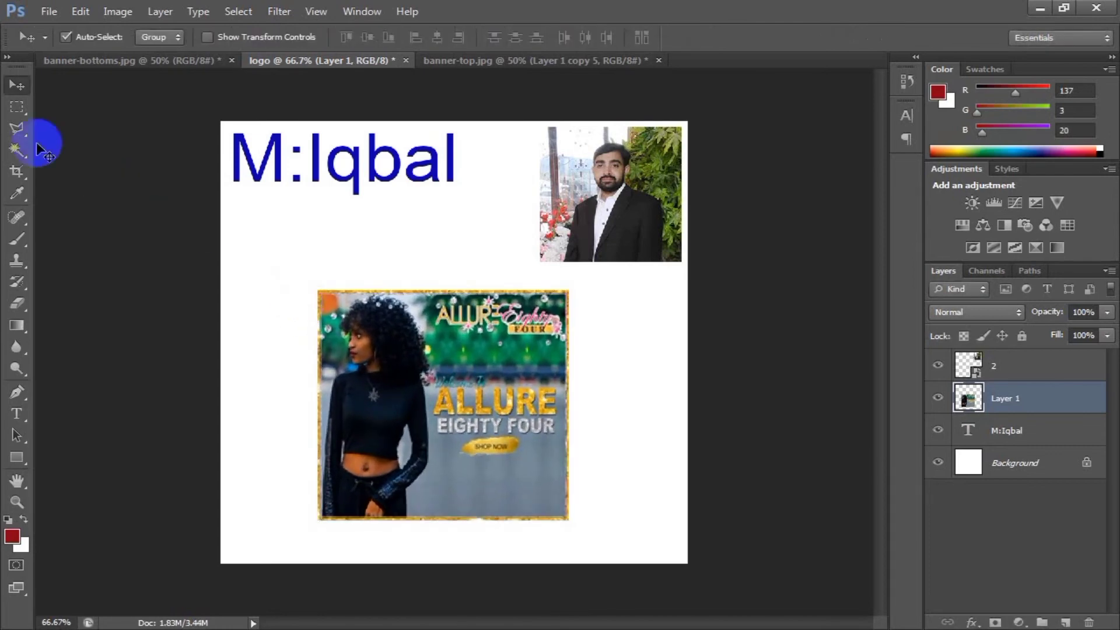
# Try selecting the large ALLURE EIGHTY FOUR text on the banner with the Rectangular Marquee tool and deleting it.
pyautogui.click(26, 115)
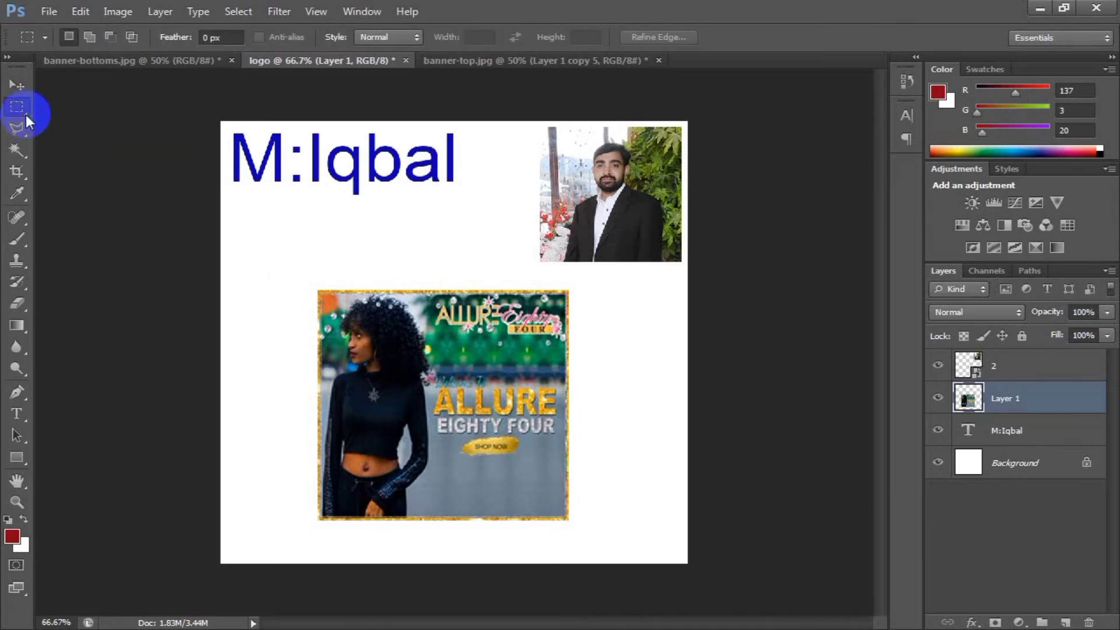
pyautogui.click(20, 109)
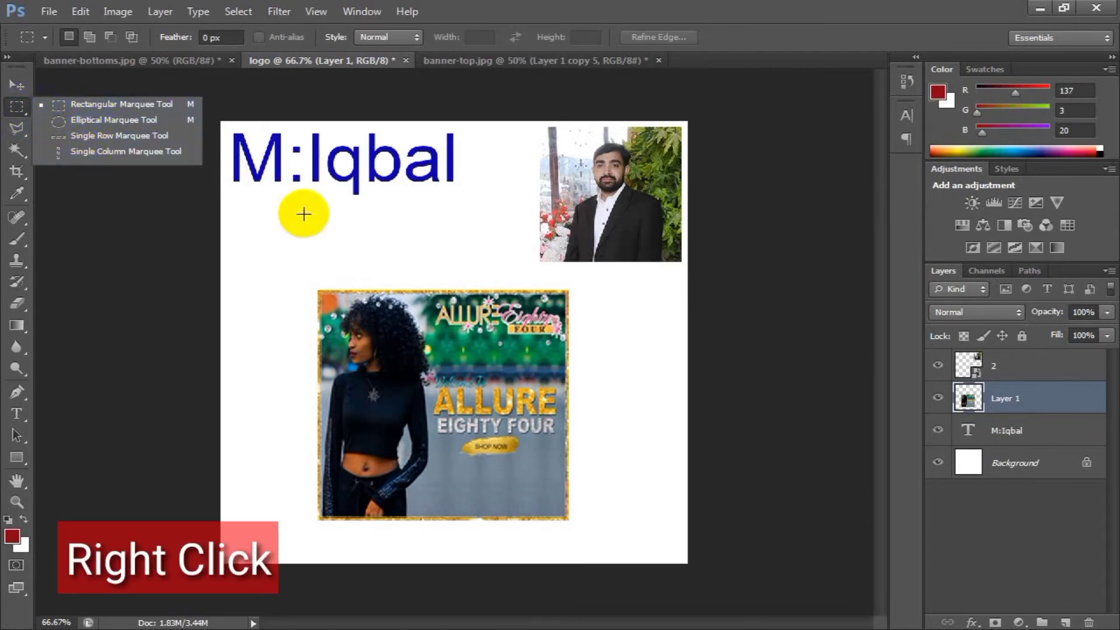
pyautogui.click(97, 106)
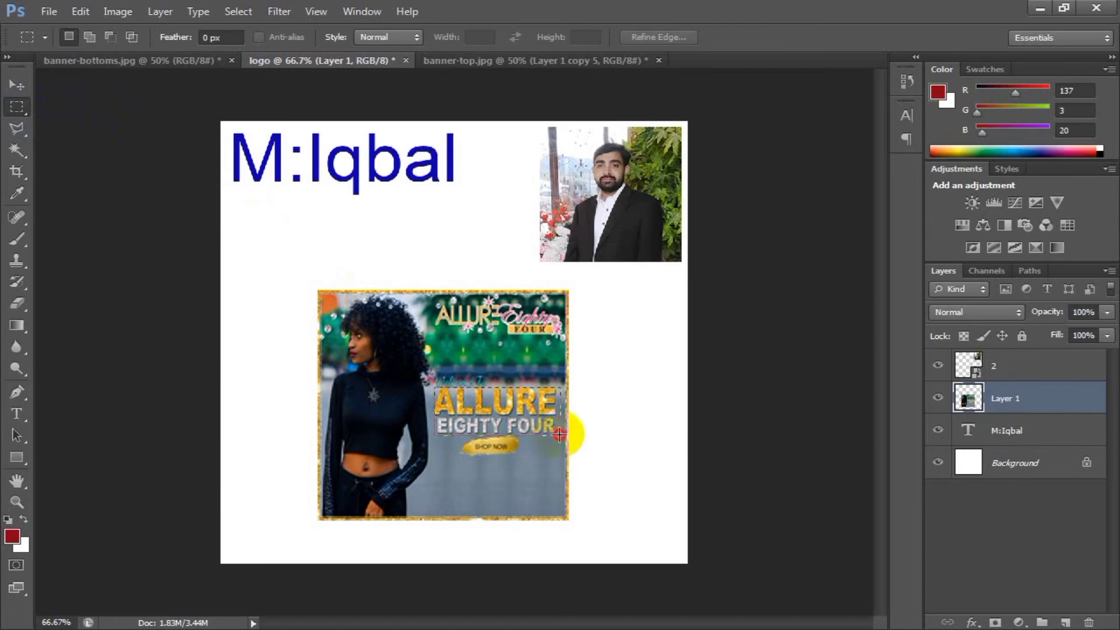
pyautogui.moveTo(559, 435); pyautogui.dragTo(560, 435)
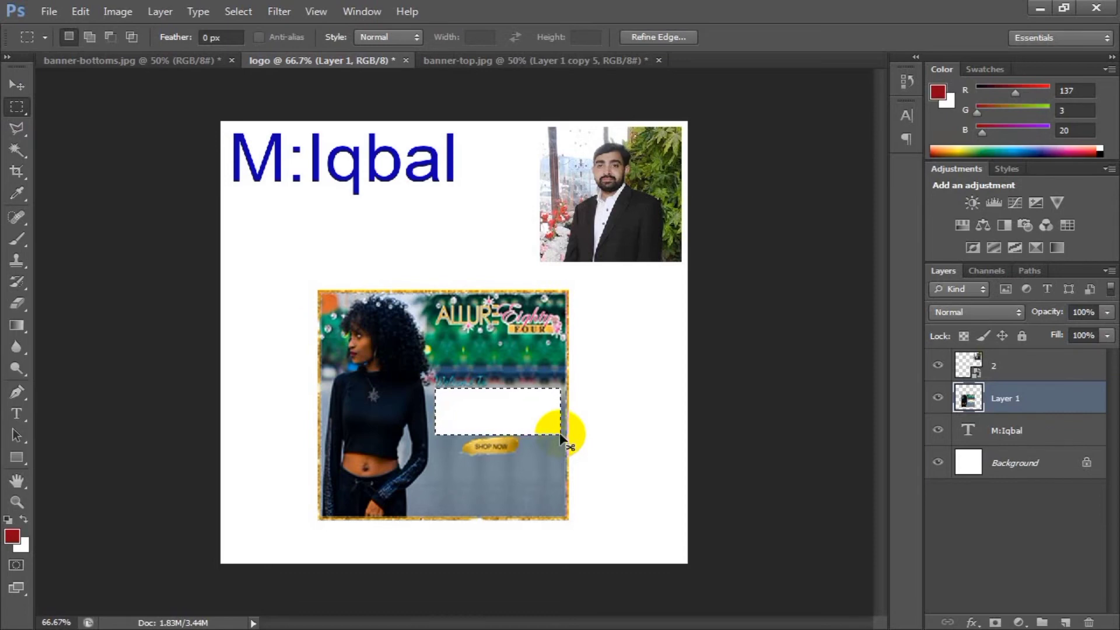
# Undo the deletion of the selected banner text, redo it, and undo it once more.
pyautogui.hotkey('ctrl', 'z')
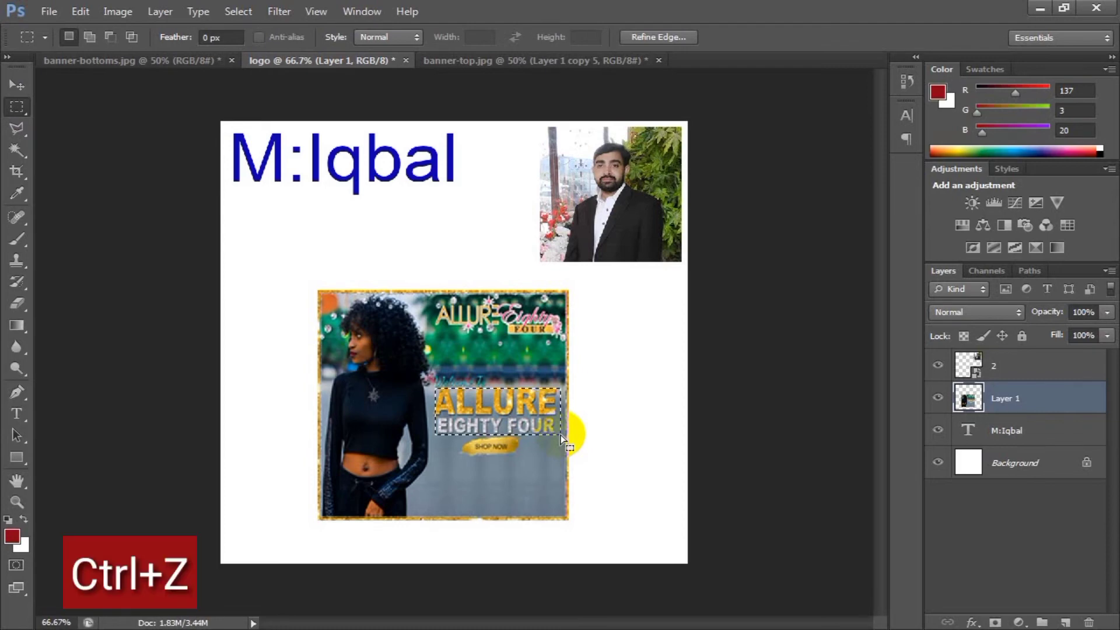
pyautogui.hotkey('ctrl', 'z')
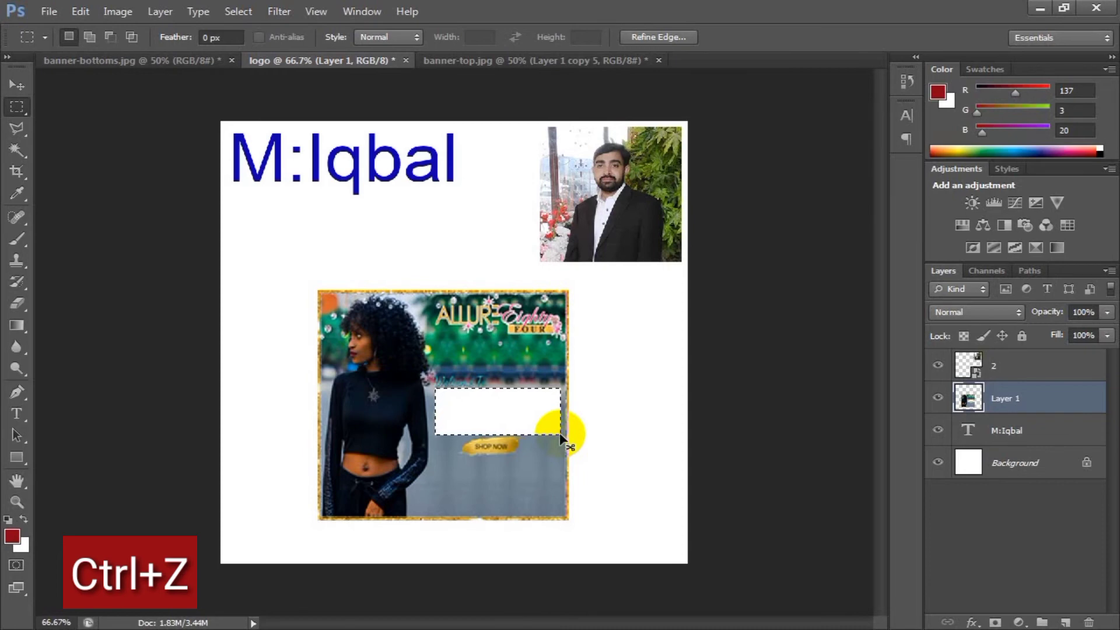
pyautogui.hotkey('ctrl', 'z')
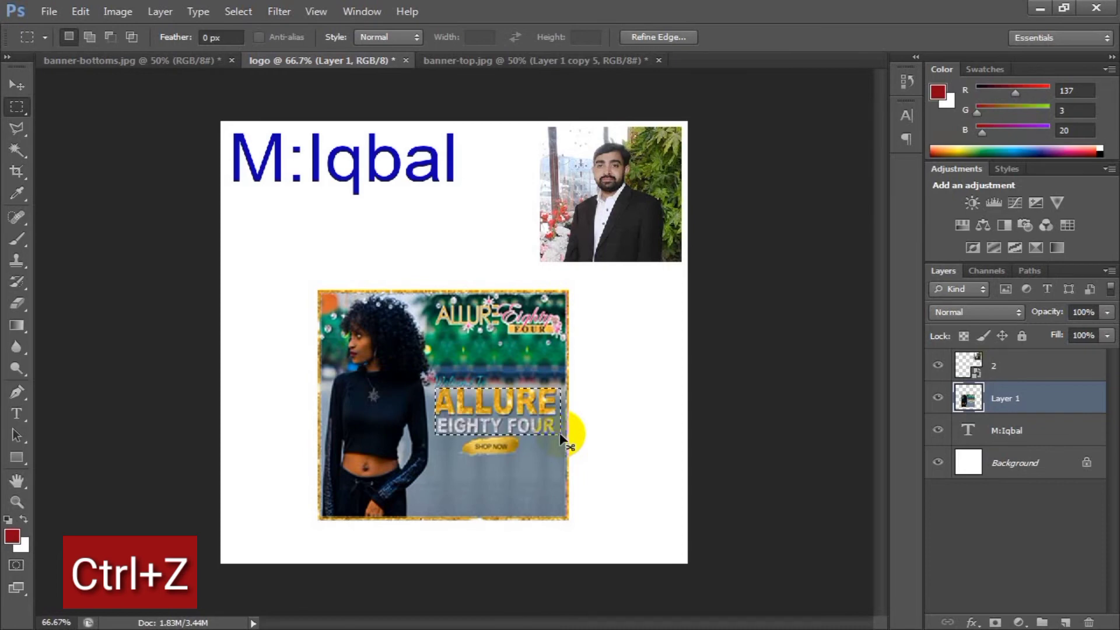
# Try moving the selected ALLURE EIGHTY FOUR piece above the banner with the Move tool, then undo the move and deselect.
pyautogui.click(16, 87)
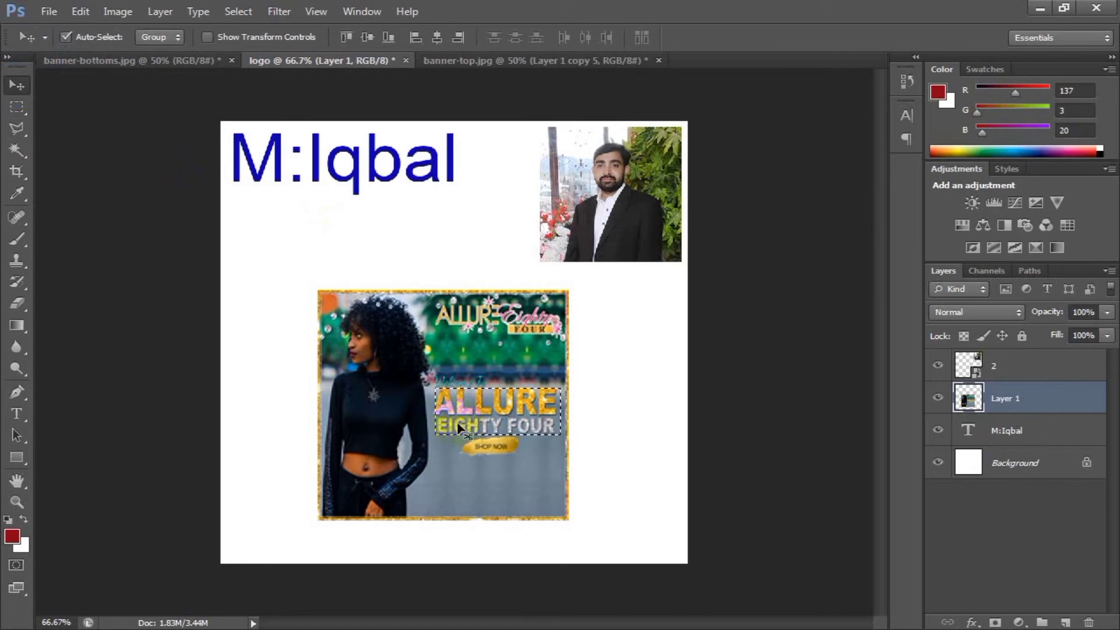
pyautogui.moveTo(473, 428); pyautogui.dragTo(411, 269)
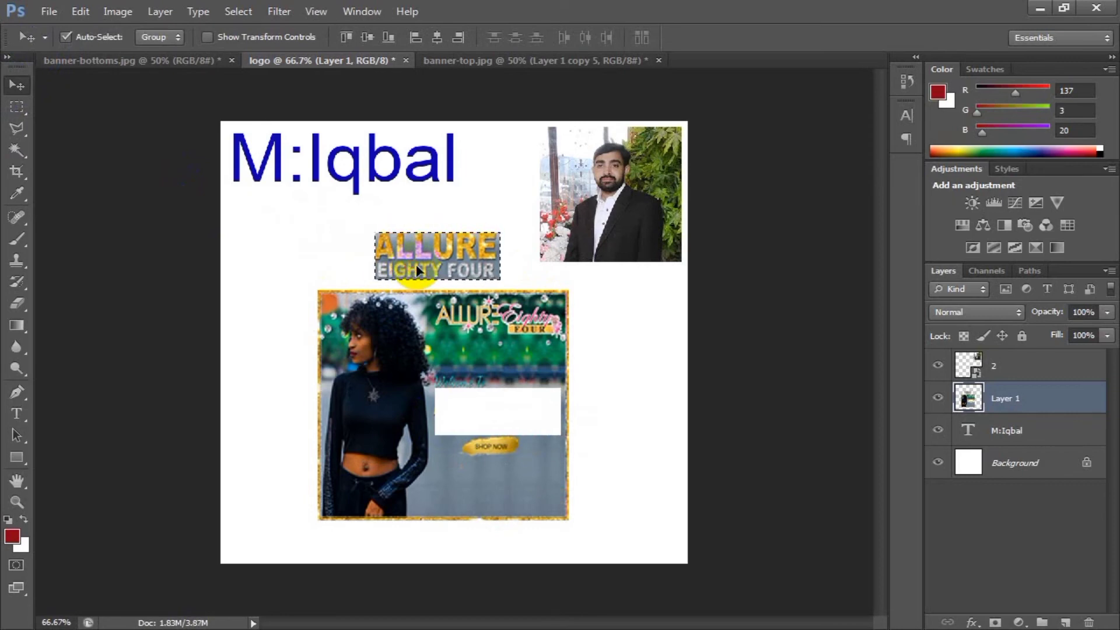
pyautogui.moveTo(410, 267)
pyautogui.mouseDown()
pyautogui.moveTo(367, 241)
pyautogui.moveTo(392, 261)
pyautogui.mouseUp()
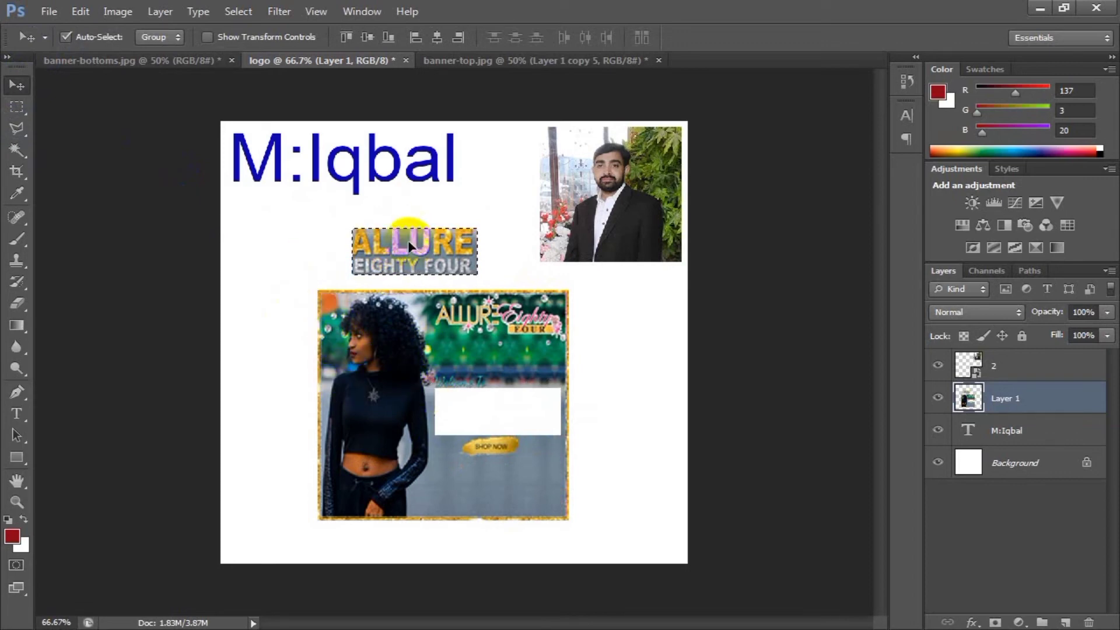
pyautogui.moveTo(410, 245)
pyautogui.mouseDown()
pyautogui.moveTo(504, 198)
pyautogui.moveTo(466, 233)
pyautogui.moveTo(229, 109)
pyautogui.moveTo(276, 185)
pyautogui.moveTo(421, 236)
pyautogui.mouseUp()
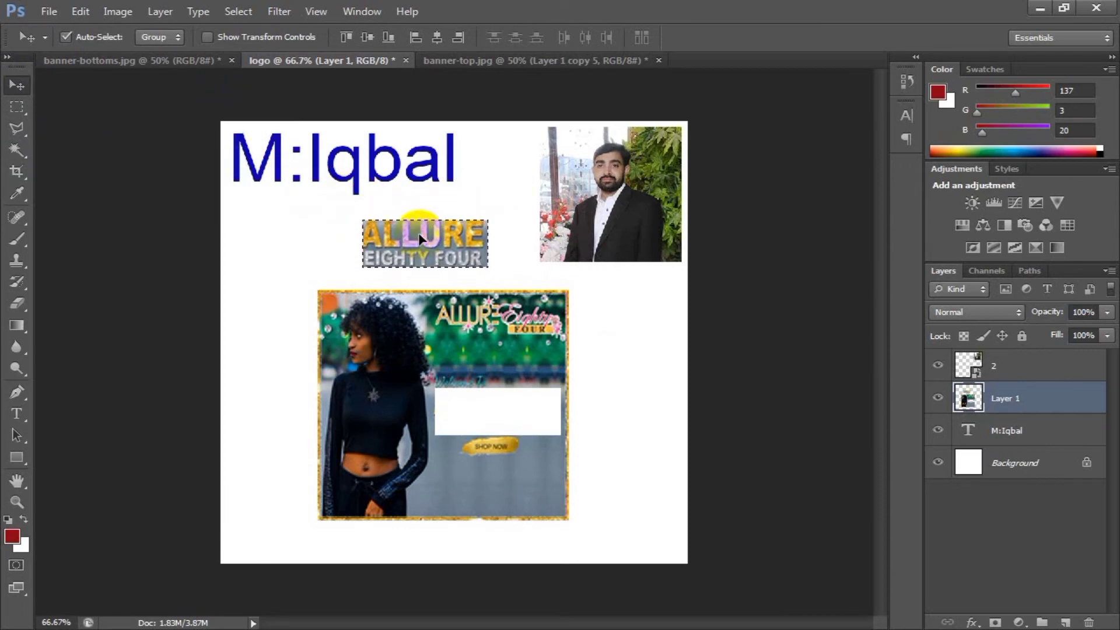
pyautogui.hotkey('ctrl', 'z')
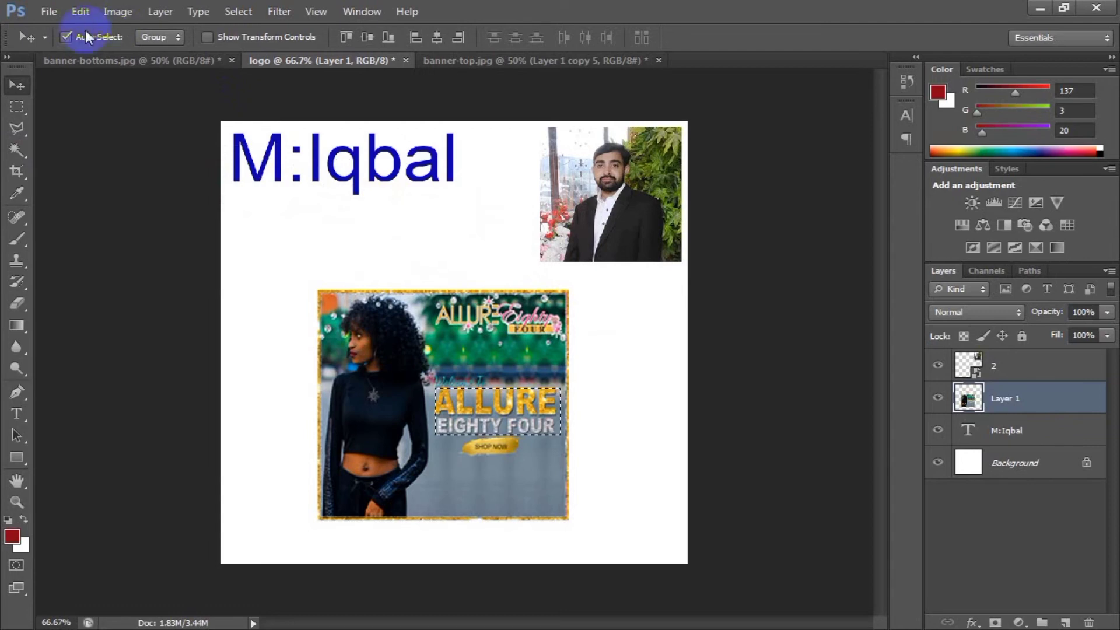
pyautogui.hotkey('ctrl', 'd')
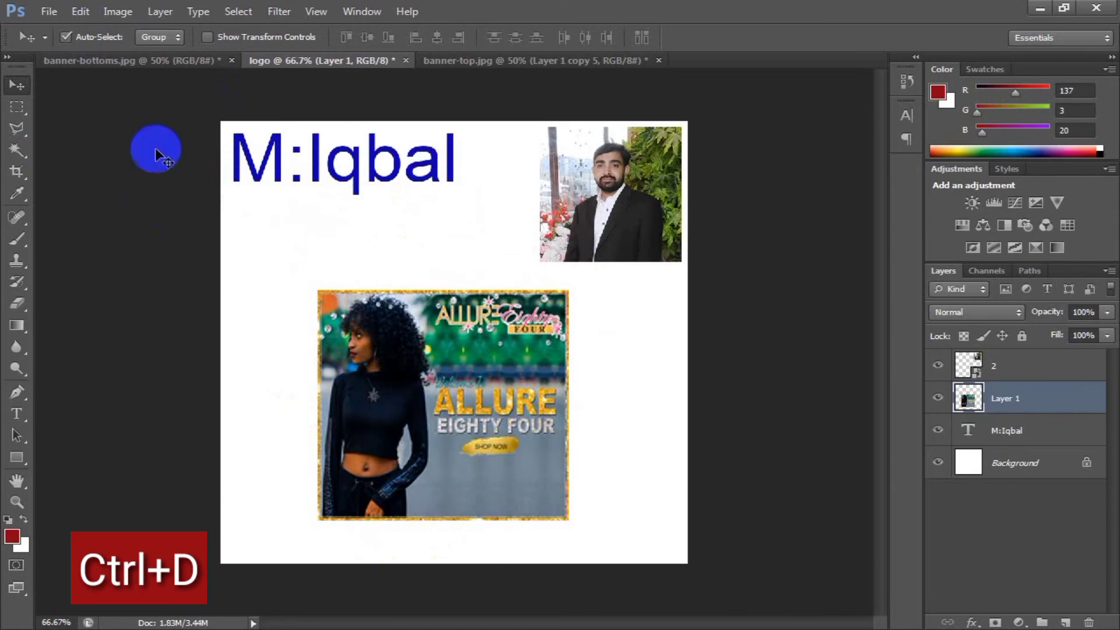
# Draw a round selection around the man's head in the portrait photo with the Elliptical Marquee tool.
pyautogui.click(16, 109)
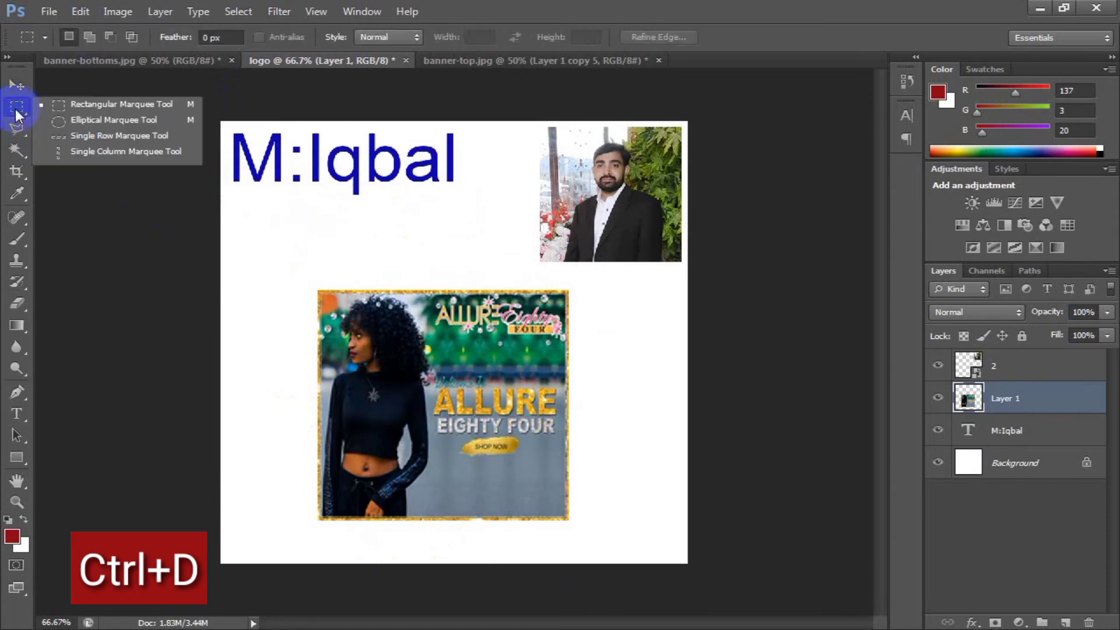
pyautogui.click(85, 120)
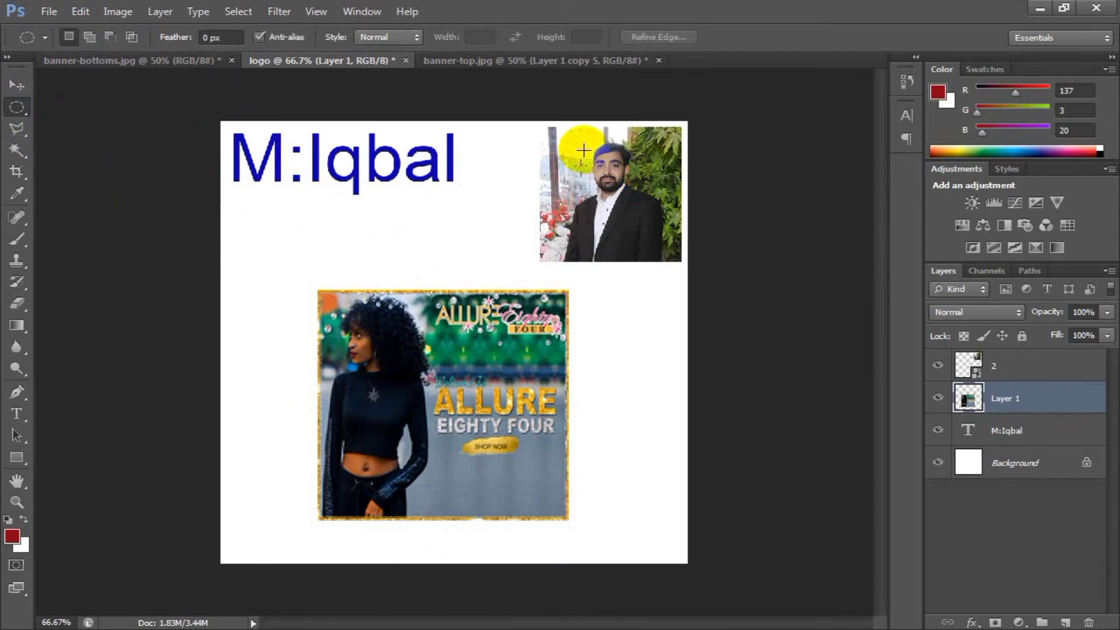
pyautogui.moveTo(579, 136); pyautogui.dragTo(598, 146)
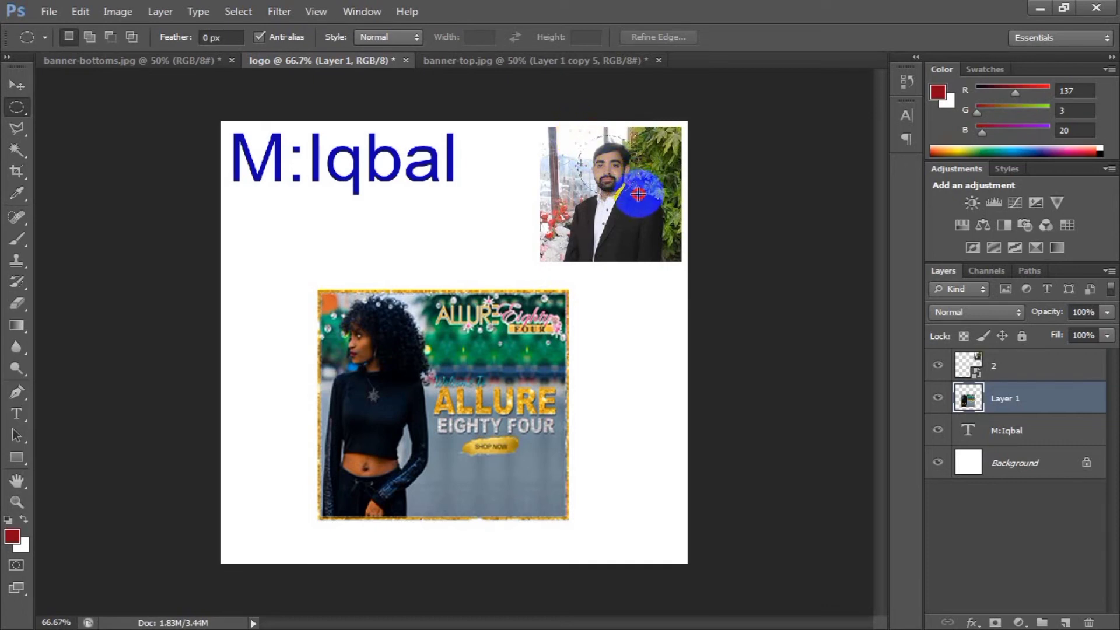
pyautogui.moveTo(638, 195); pyautogui.dragTo(639, 195)
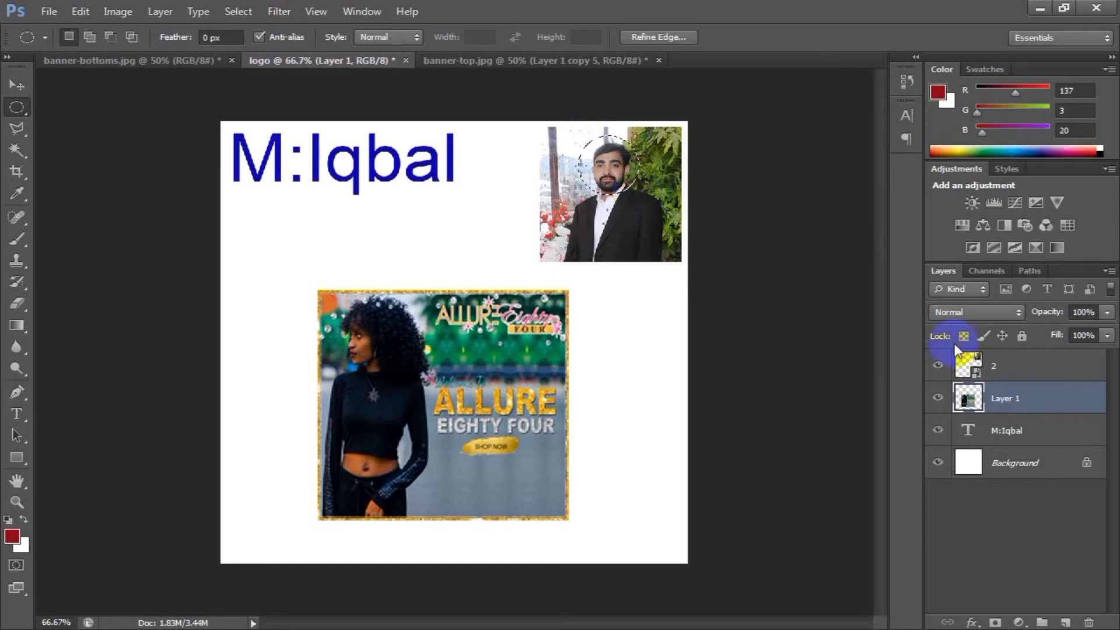
# Try rasterizing the portrait's smart object layer 2, then undo the rasterization.
pyautogui.click(1014, 366)
pyautogui.rightClick(1014, 364)
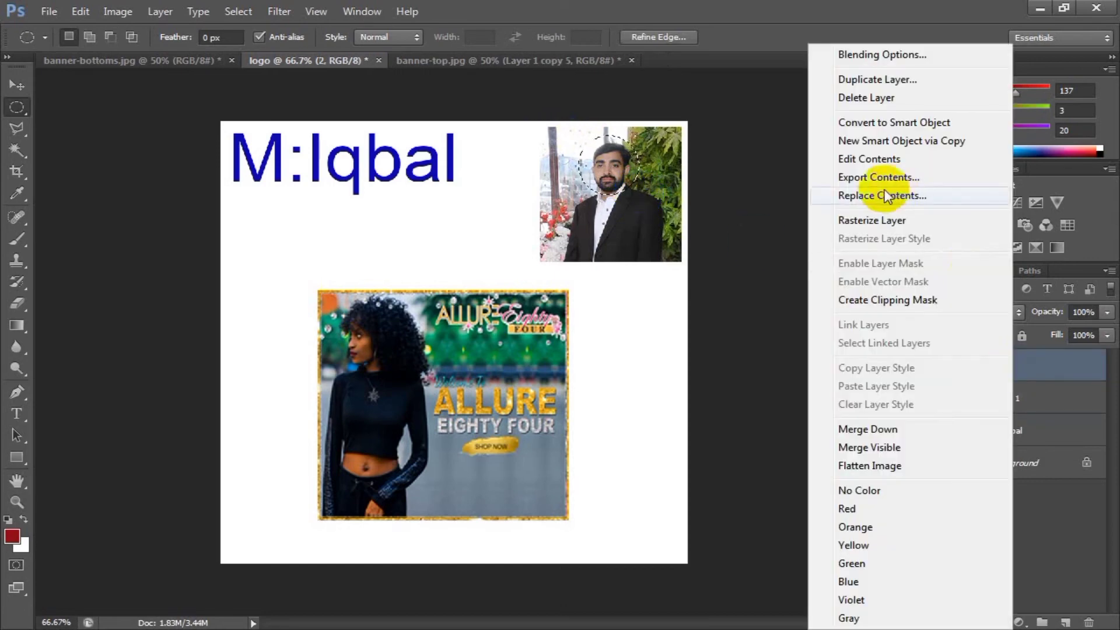
pyautogui.click(881, 218)
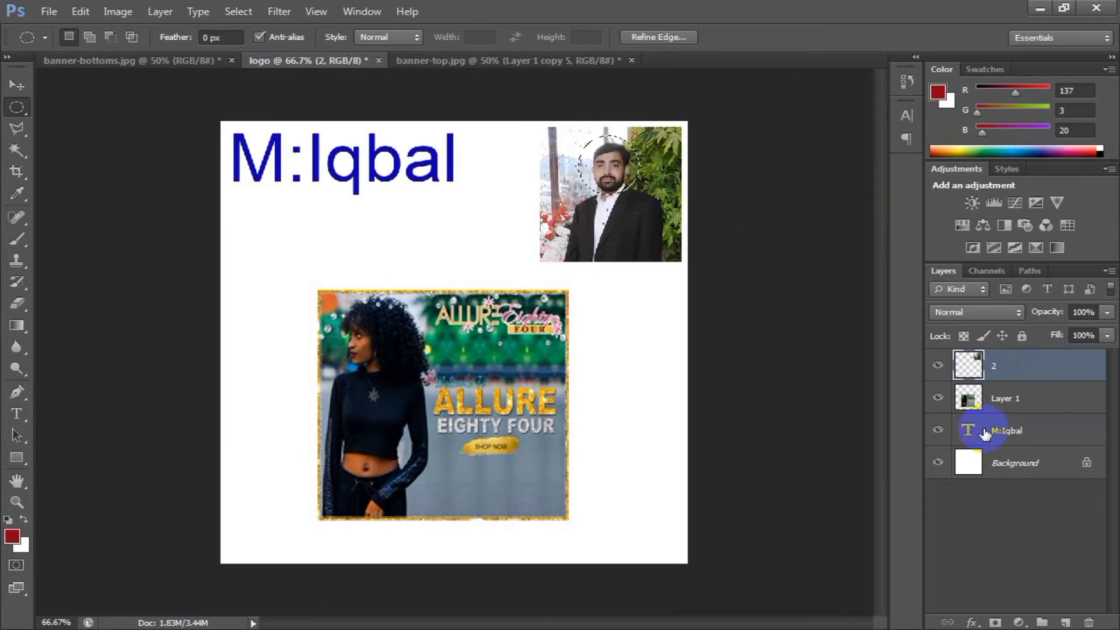
pyautogui.hotkey('ctrl', 'z')
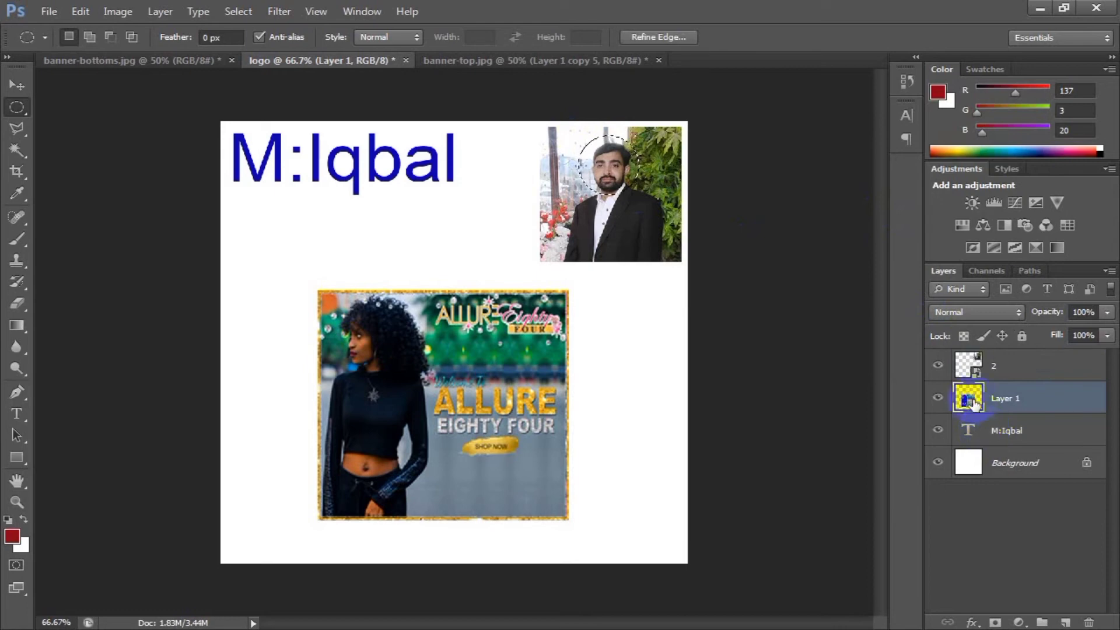
# Select layer 2 and hide and show it twice to check that it holds the portrait photo.
pyautogui.click(1018, 374)
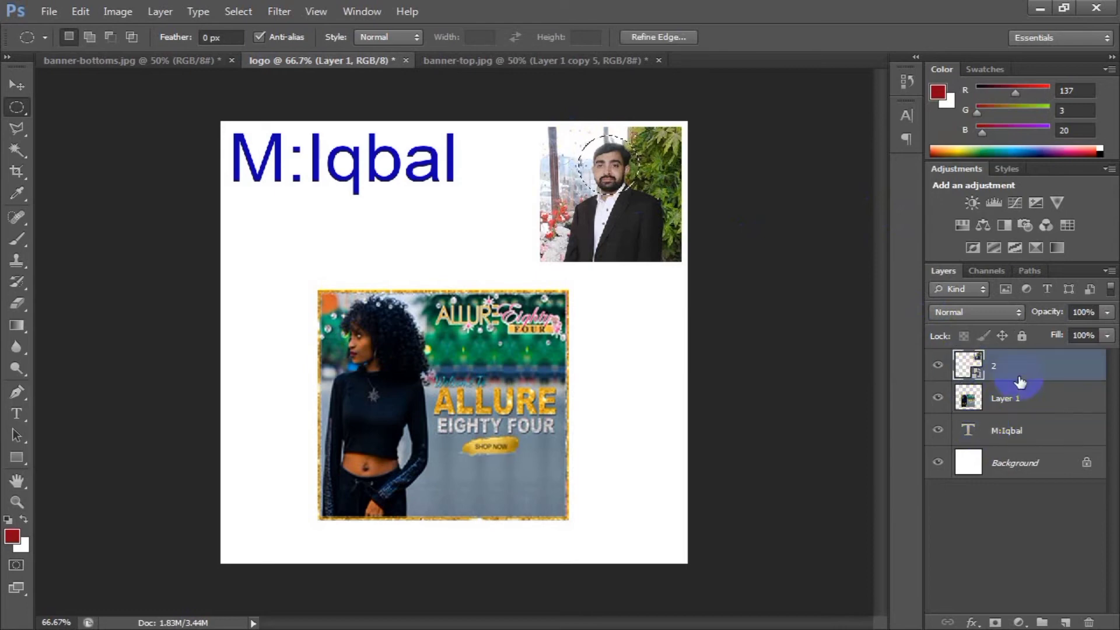
pyautogui.click(938, 368)
pyautogui.click(939, 369)
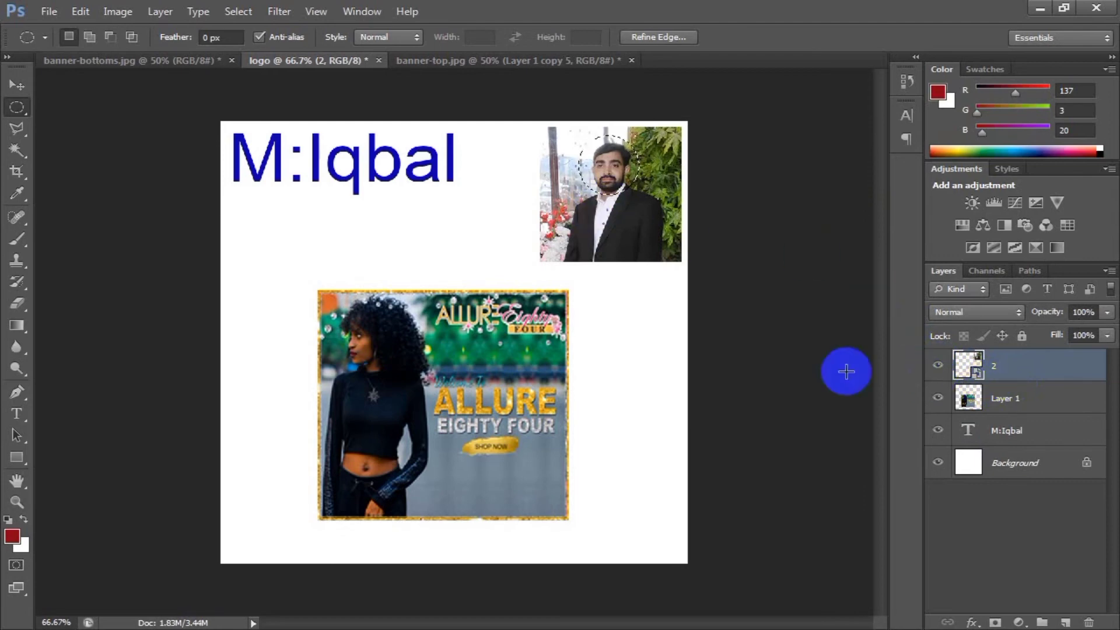
pyautogui.click(938, 369)
pyautogui.click(938, 370)
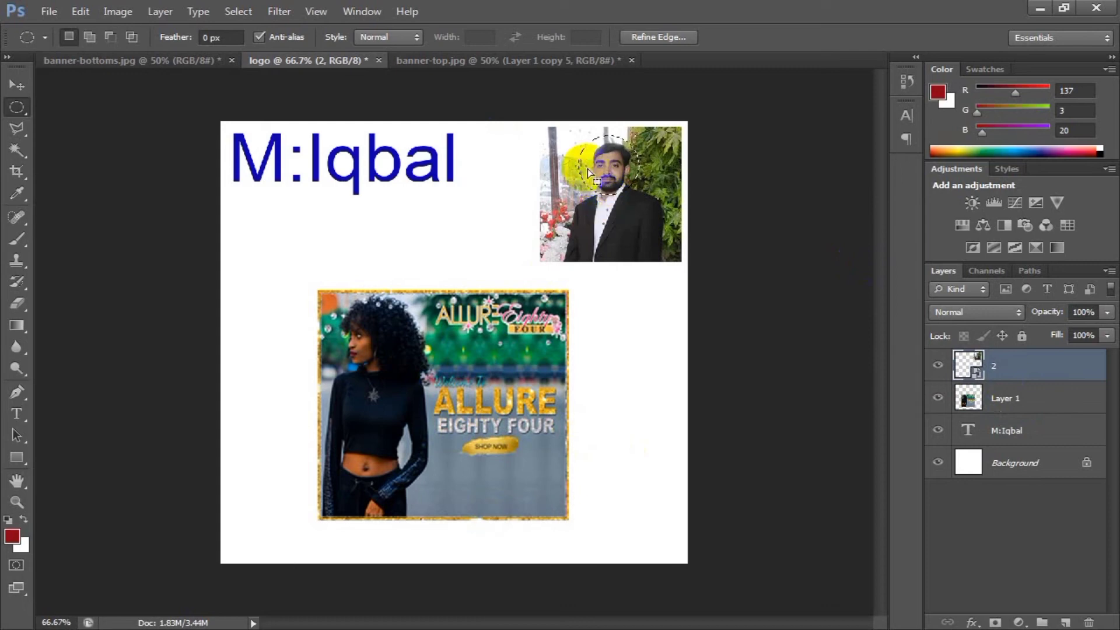
# Try to delete the round selected area from the portrait's smart object layer.
pyautogui.press('Delete')
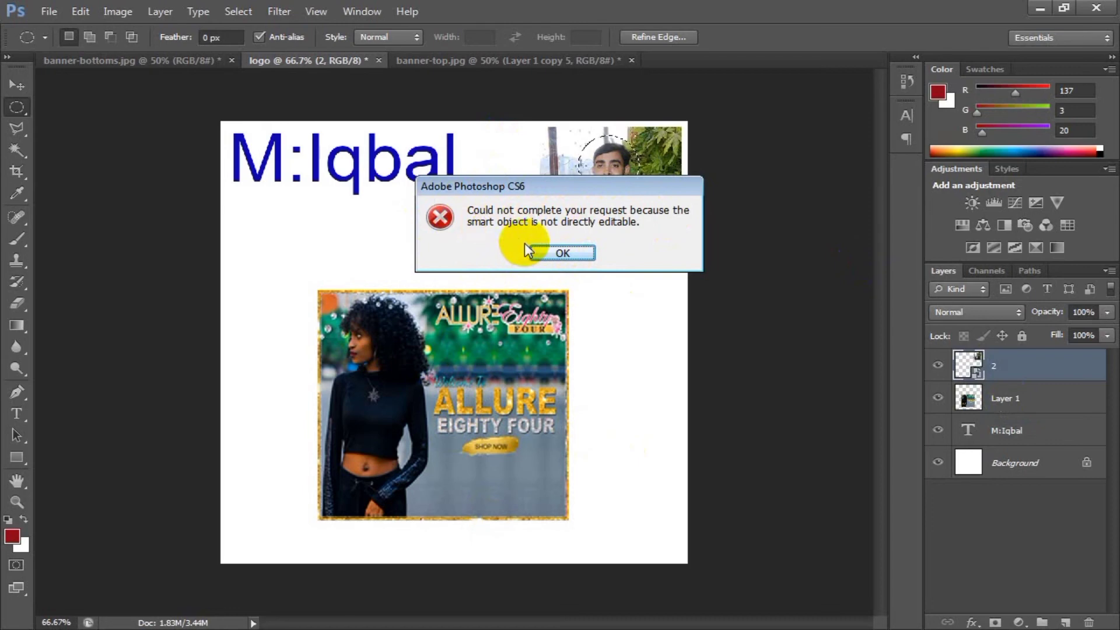
pyautogui.click(556, 258)
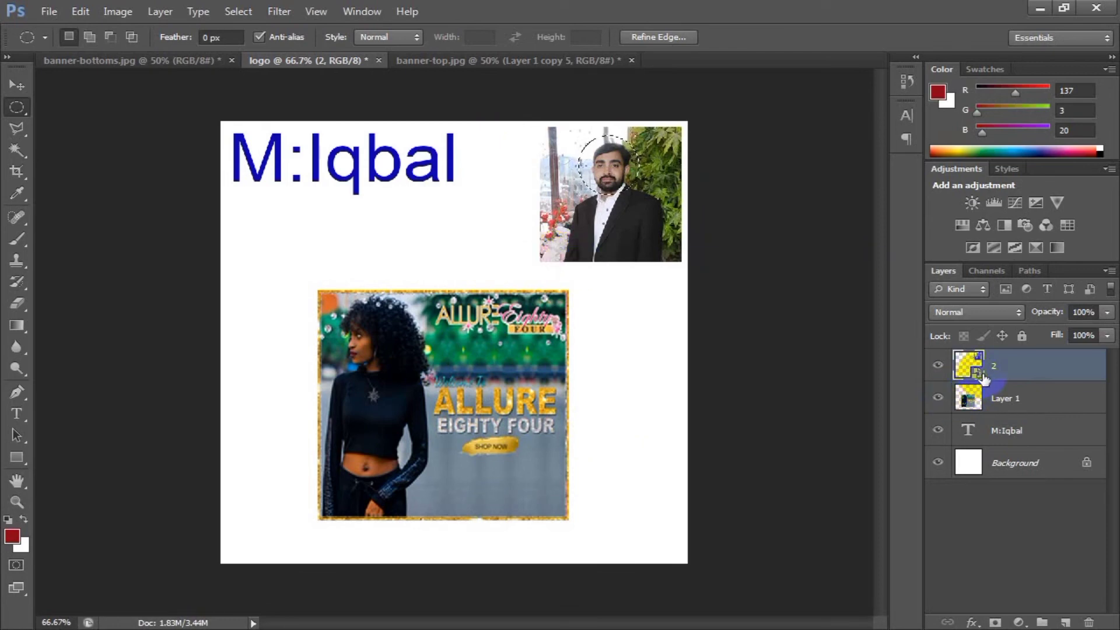
# Rasterize the portrait layer 2 and check its layer commands again.
pyautogui.rightClick(1013, 365)
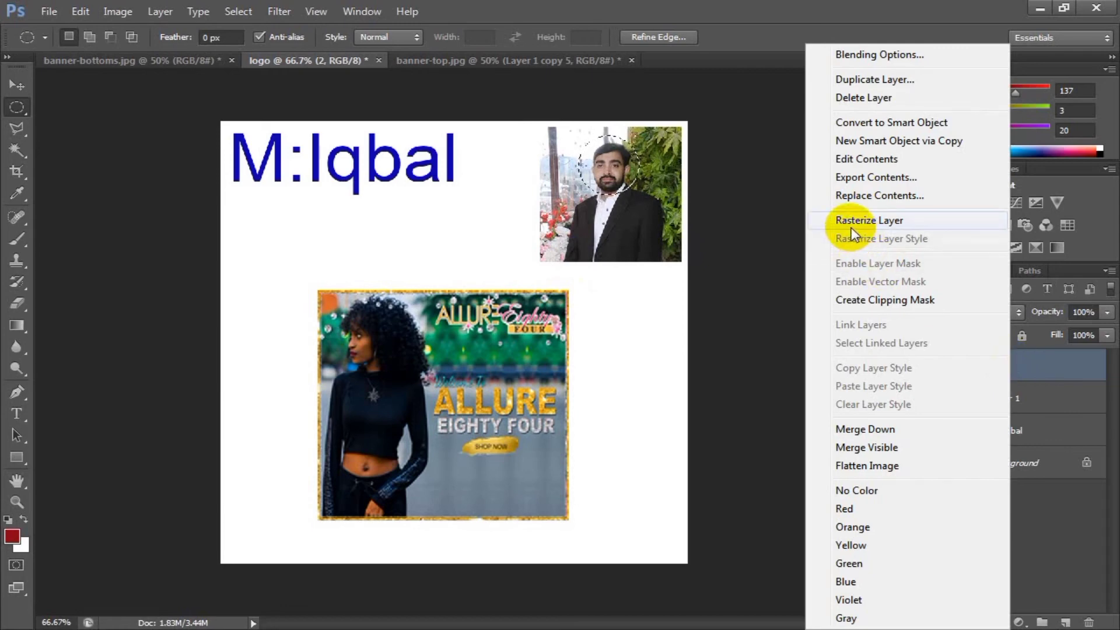
pyautogui.click(895, 224)
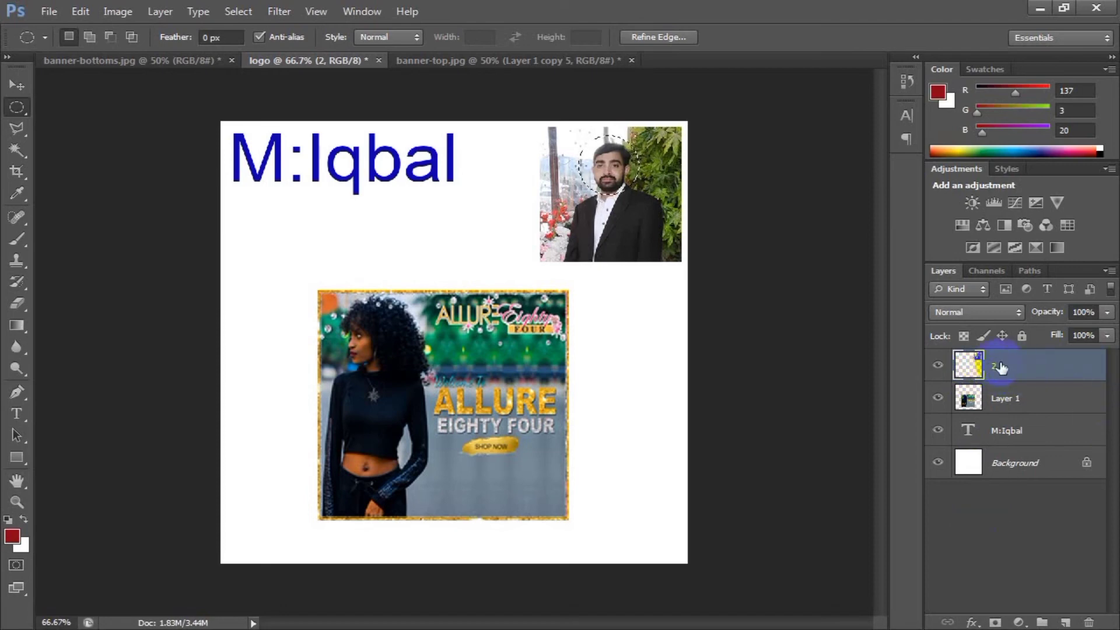
pyautogui.click(779, 185)
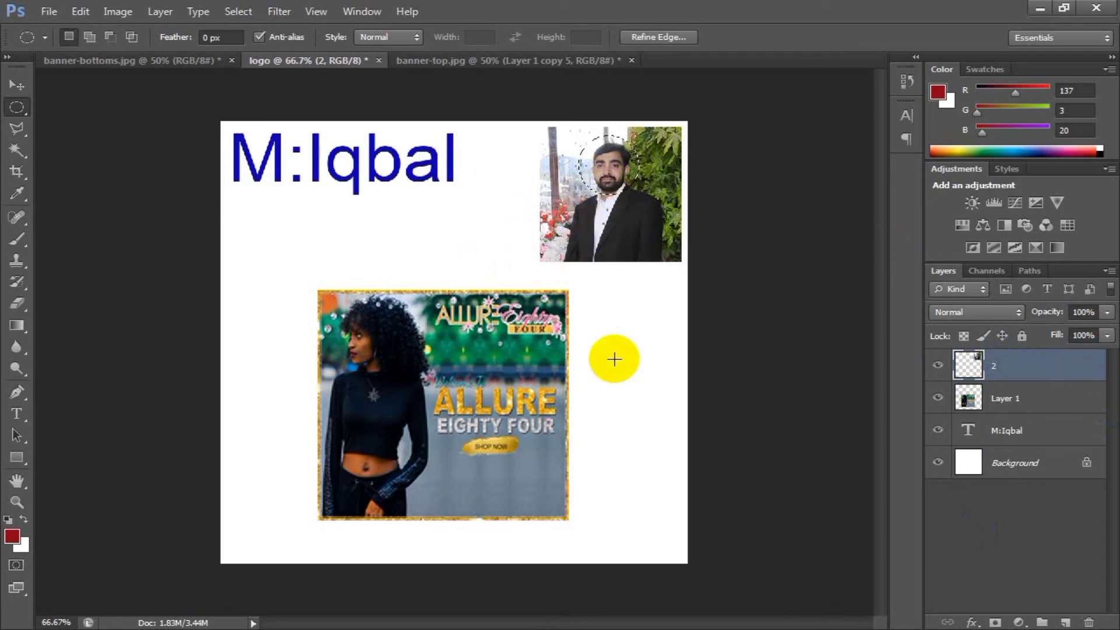
pyautogui.rightClick(1010, 367)
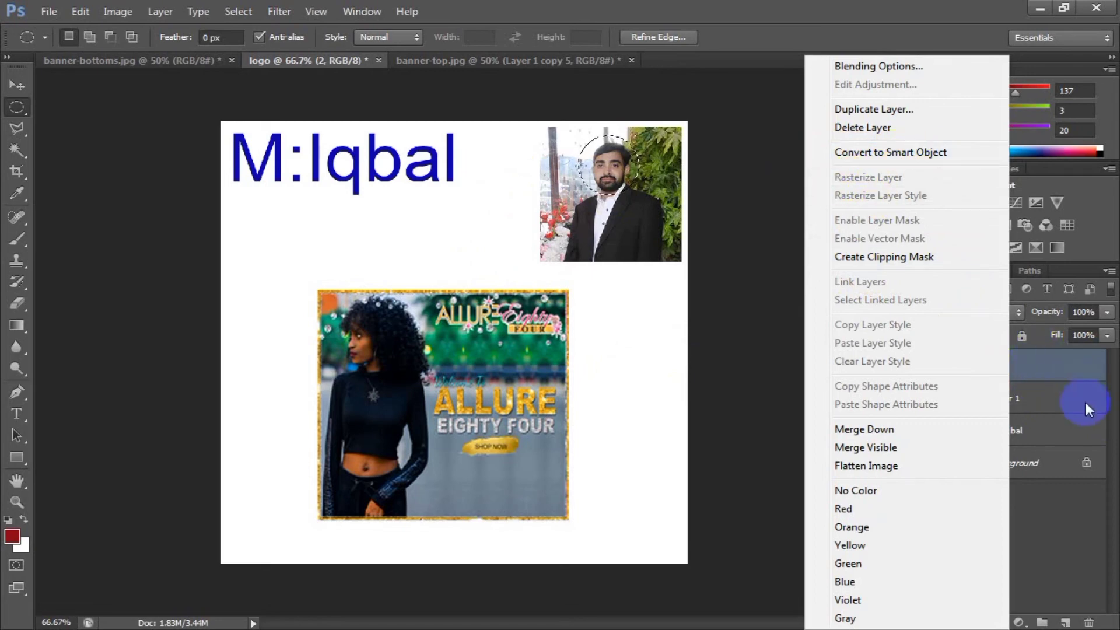
pyautogui.click(1078, 372)
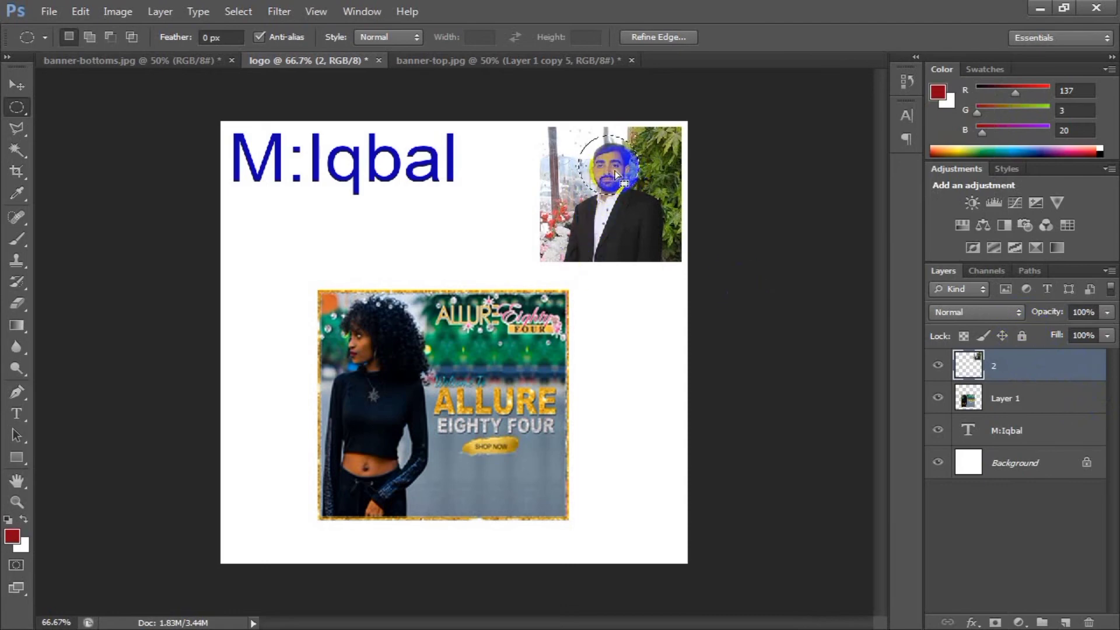
# Try moving the selected head onto the banner's lower-right corner, deselect it, and shift the whole portrait layer slightly down and left.
pyautogui.click(22, 88)
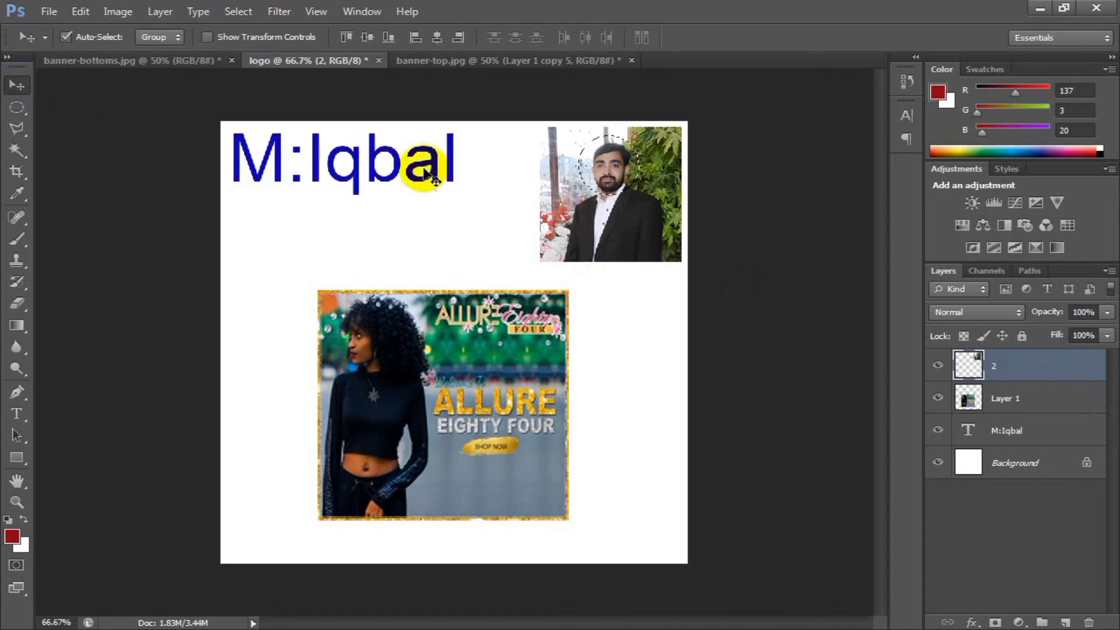
pyautogui.moveTo(607, 165); pyautogui.dragTo(533, 475)
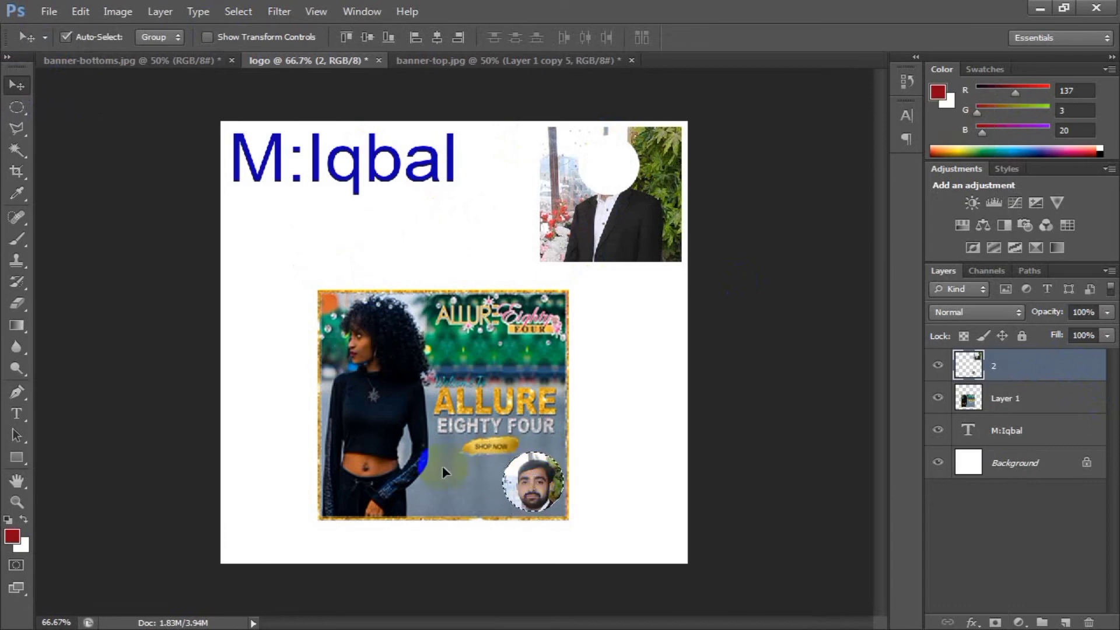
pyautogui.hotkey('ctrl', 'd')
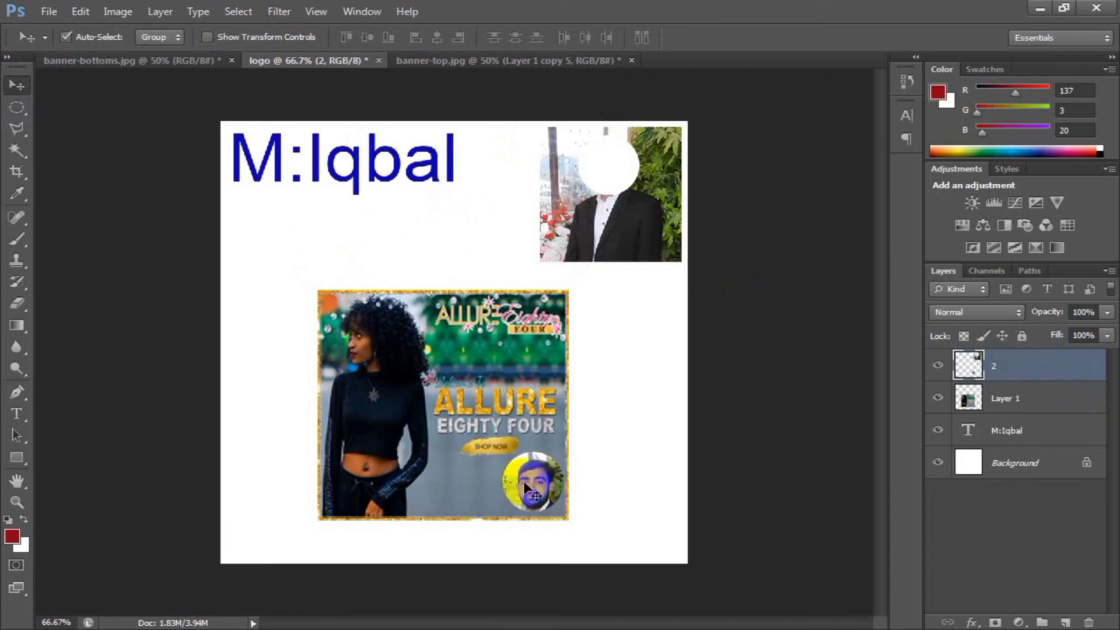
pyautogui.moveTo(524, 480); pyautogui.dragTo(528, 315)
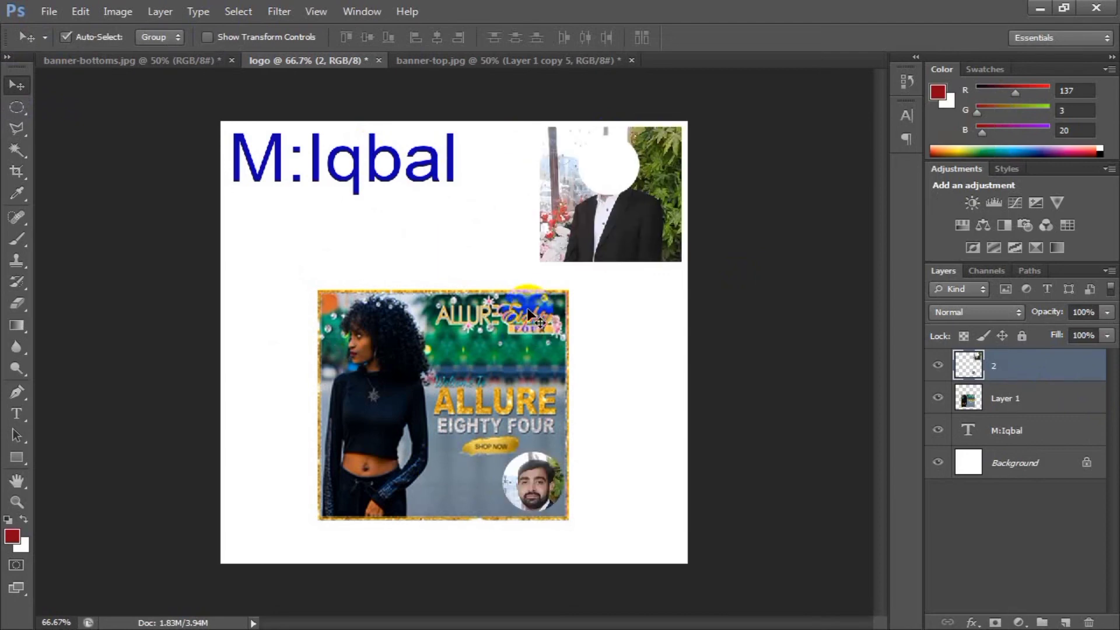
pyautogui.moveTo(525, 487)
pyautogui.mouseDown()
pyautogui.moveTo(503, 473)
pyautogui.moveTo(520, 485)
pyautogui.moveTo(517, 499)
pyautogui.mouseUp()
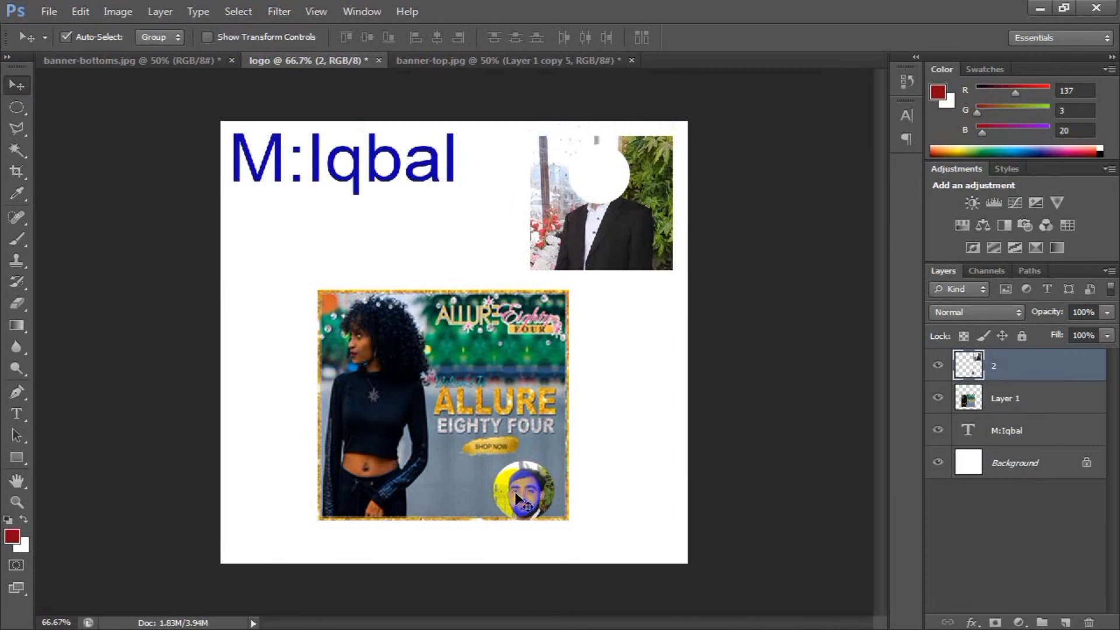
pyautogui.click(17, 108)
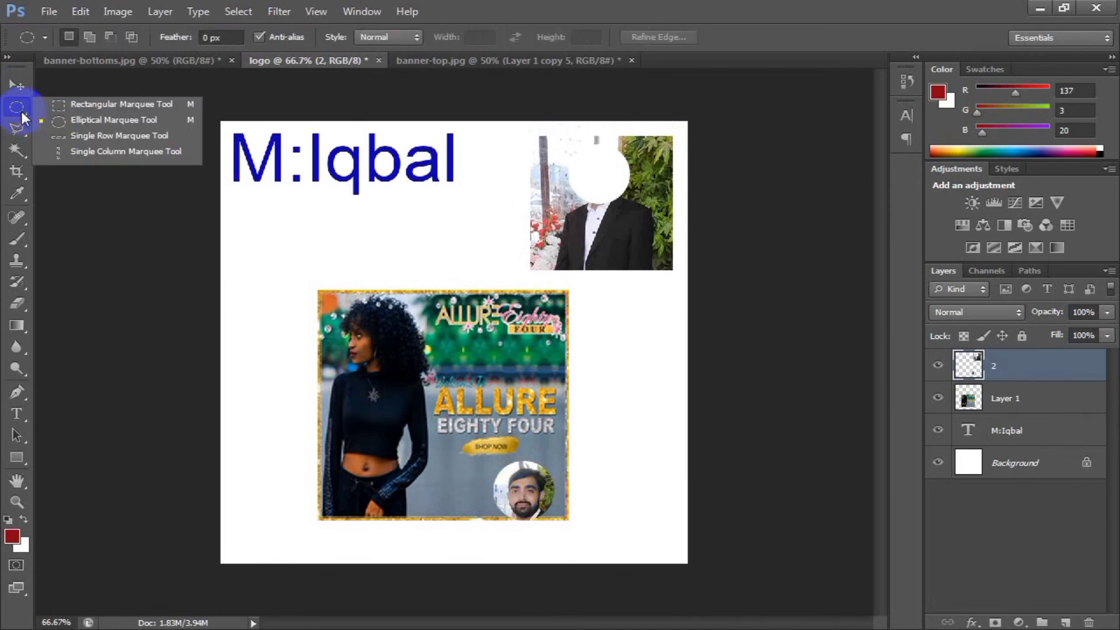
pyautogui.click(64, 152)
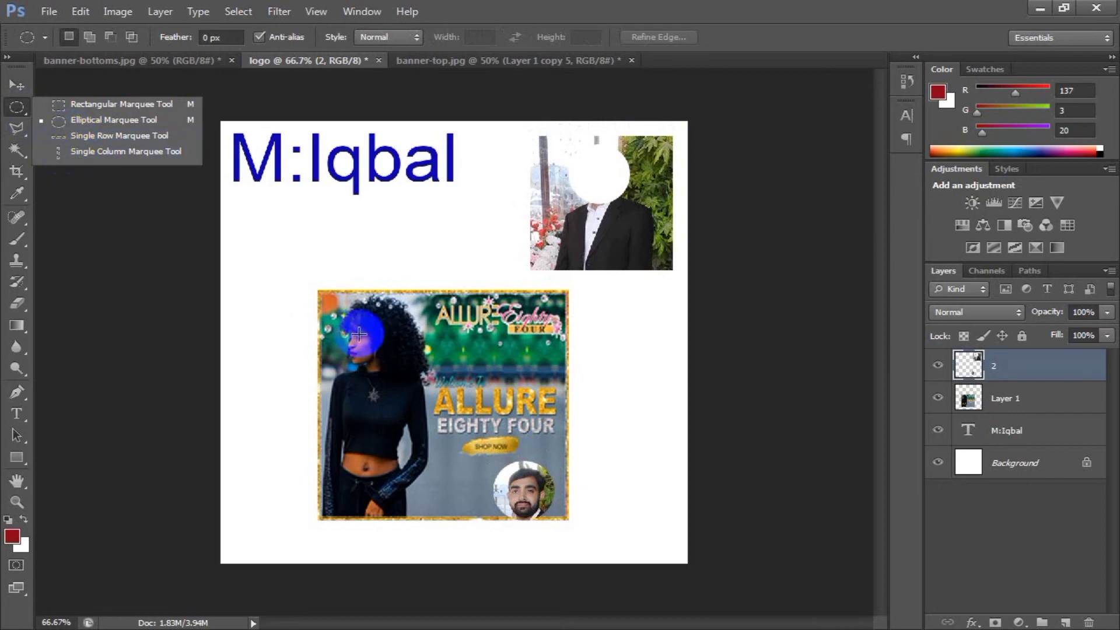
pyautogui.click(109, 157)
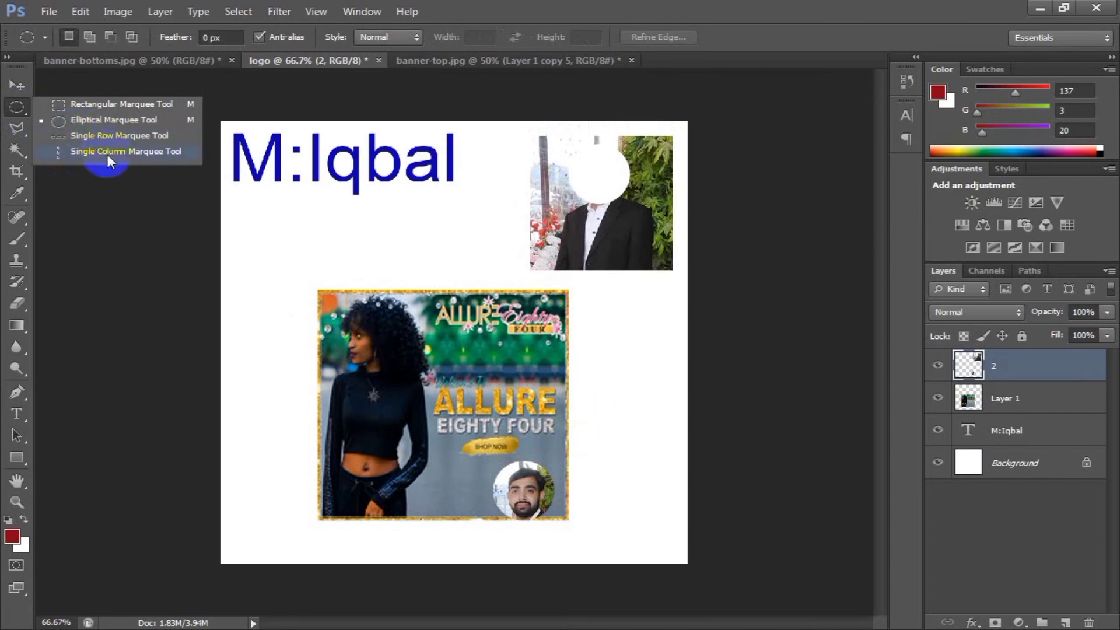
pyautogui.click(16, 85)
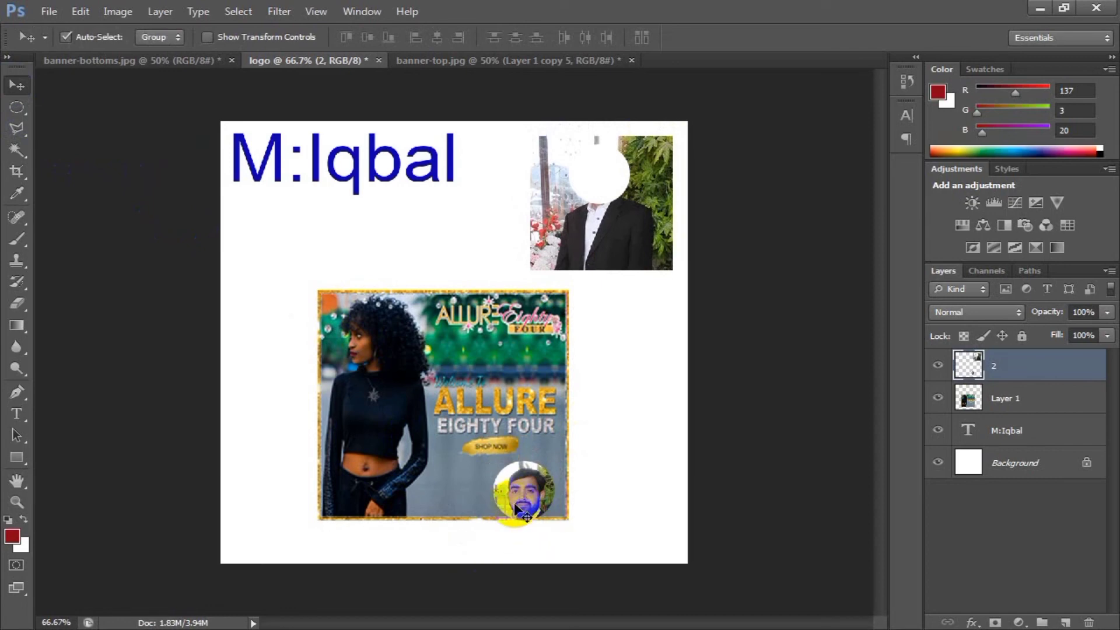
# Step back through the head and portrait moves to restore the photo, and clear the round selection.
pyautogui.hotkey('ctrl', 'alt', 'z')
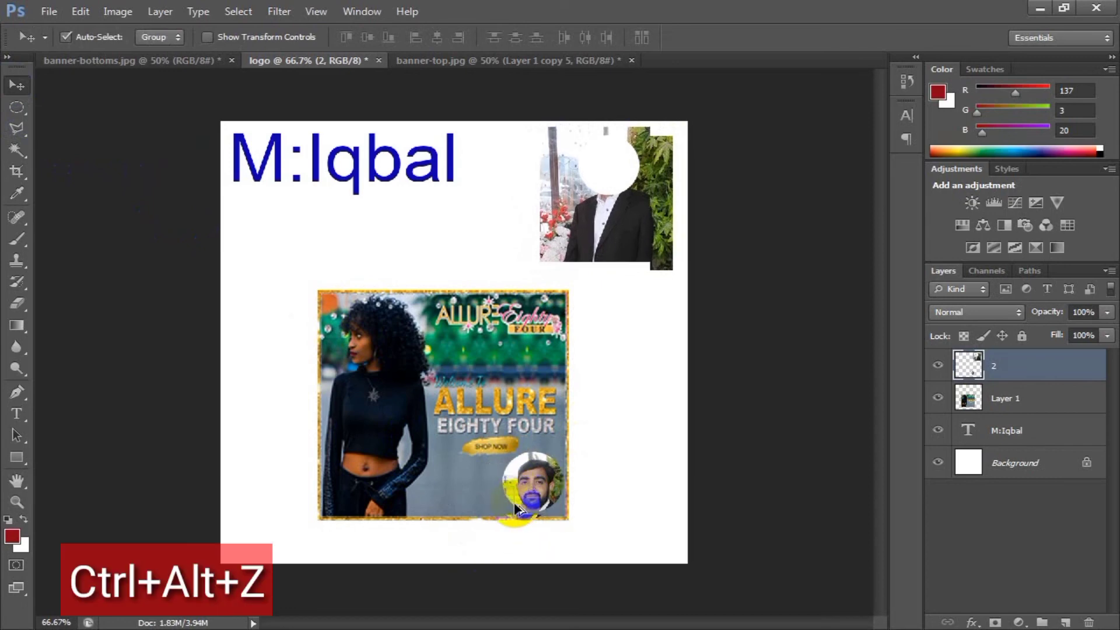
pyautogui.hotkey('ctrl', 'alt', 'z')
pyautogui.hotkey('ctrl', 'alt', 'z')
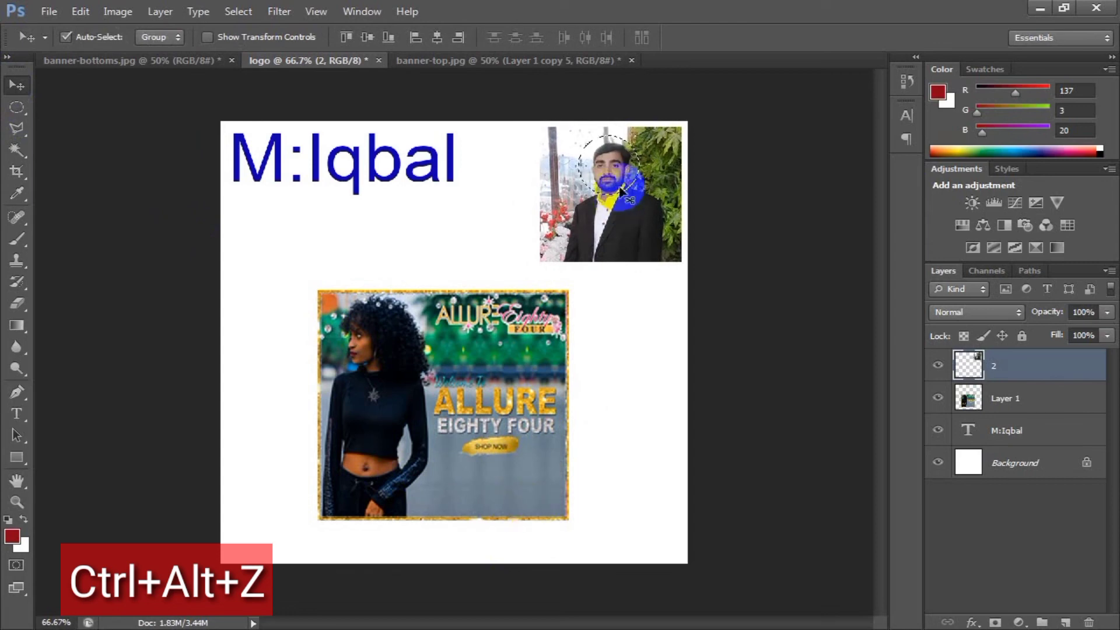
pyautogui.hotkey('ctrl', 'alt', 'z')
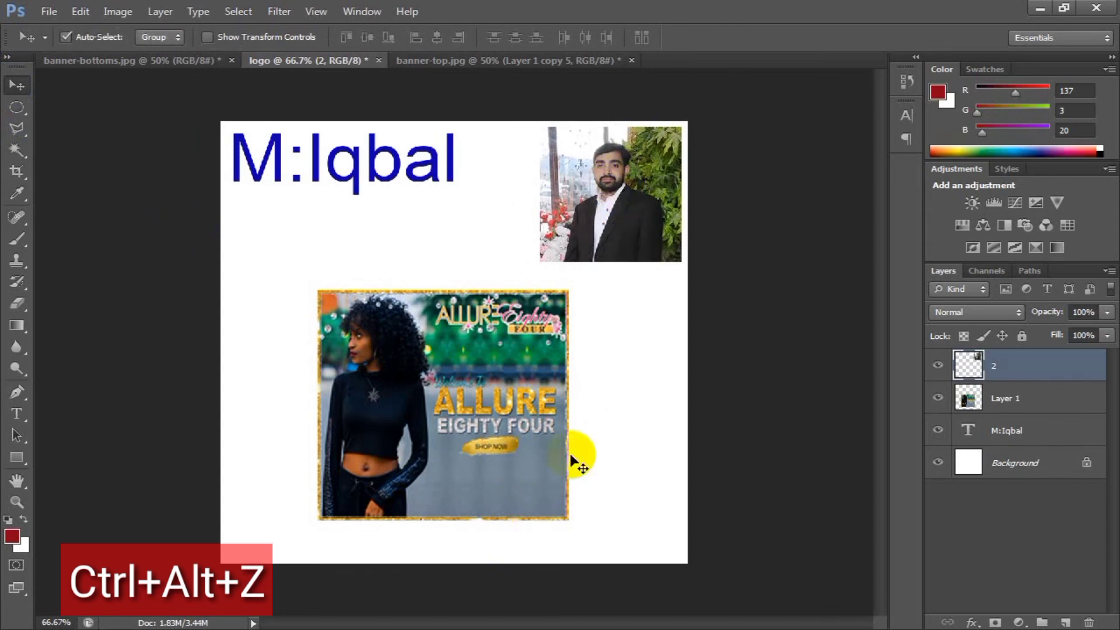
pyautogui.moveTo(575, 461); pyautogui.dragTo(582, 249)
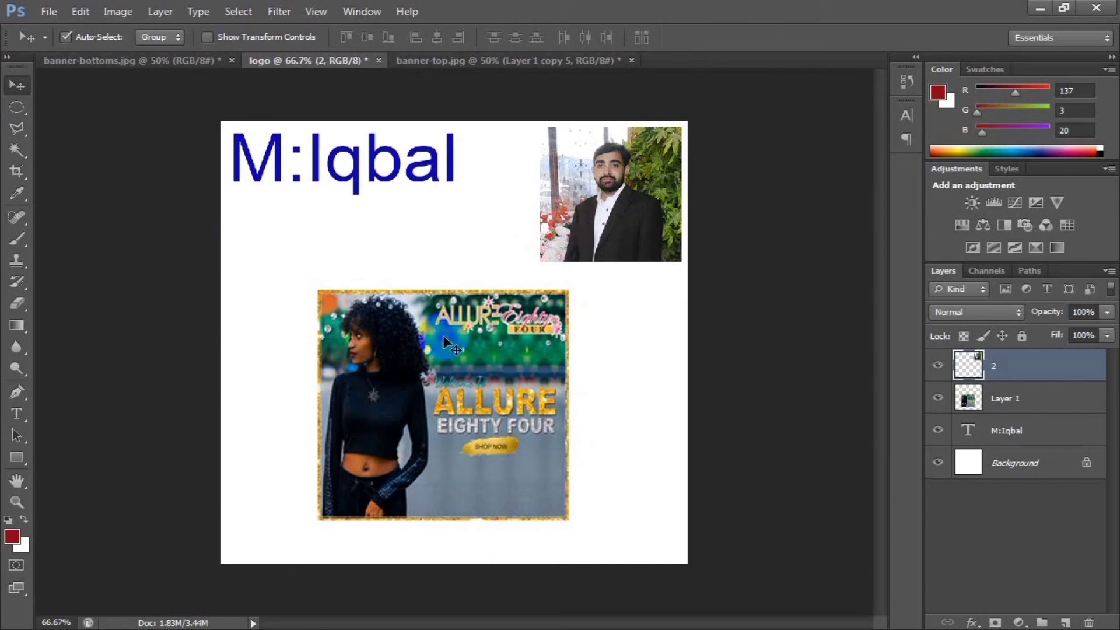
pyautogui.moveTo(443, 335); pyautogui.dragTo(424, 380)
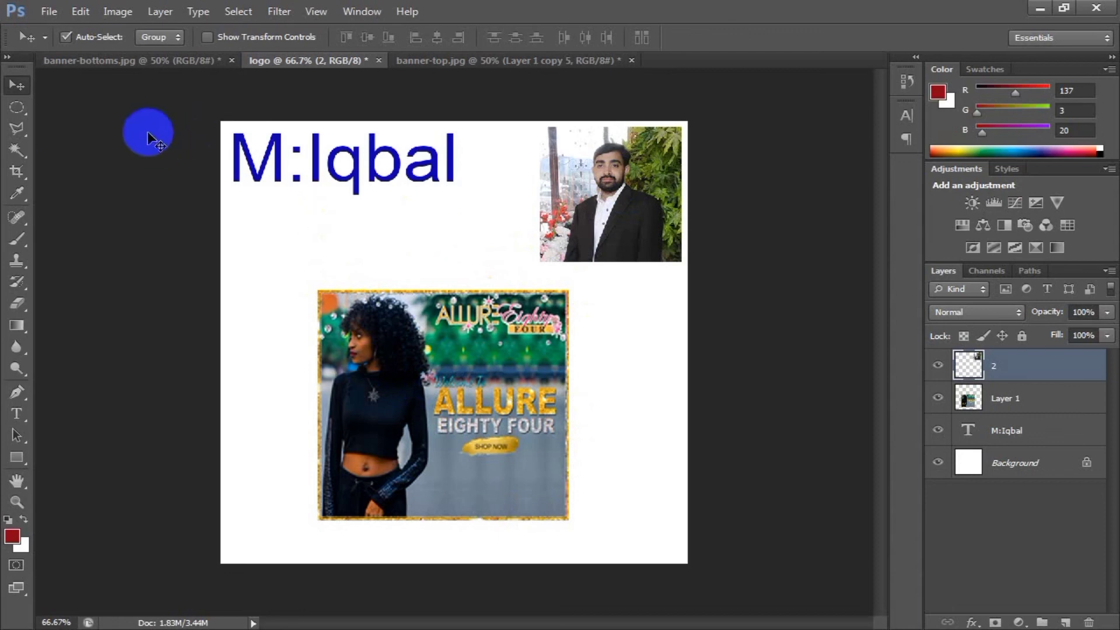
pyautogui.click(18, 107)
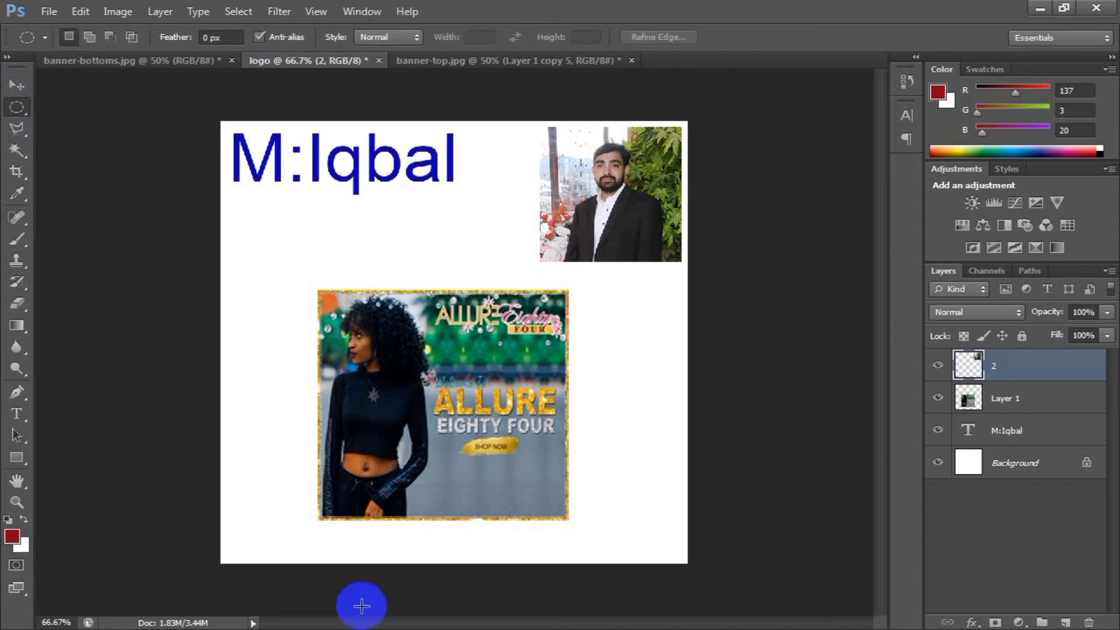
pyautogui.click(16, 87)
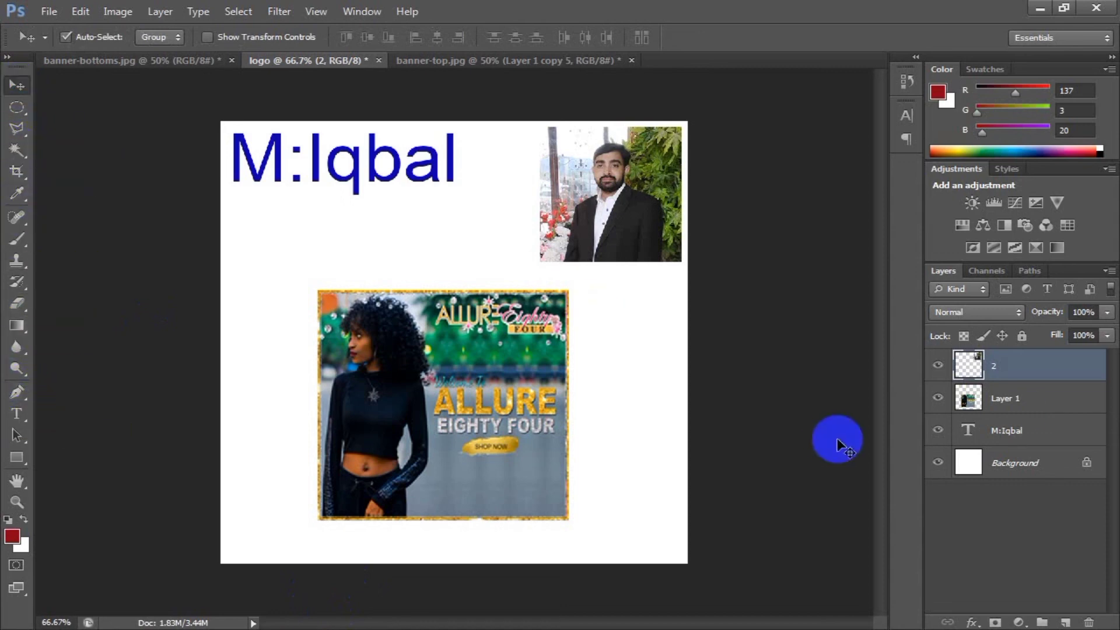
pyautogui.rightClick(1048, 378)
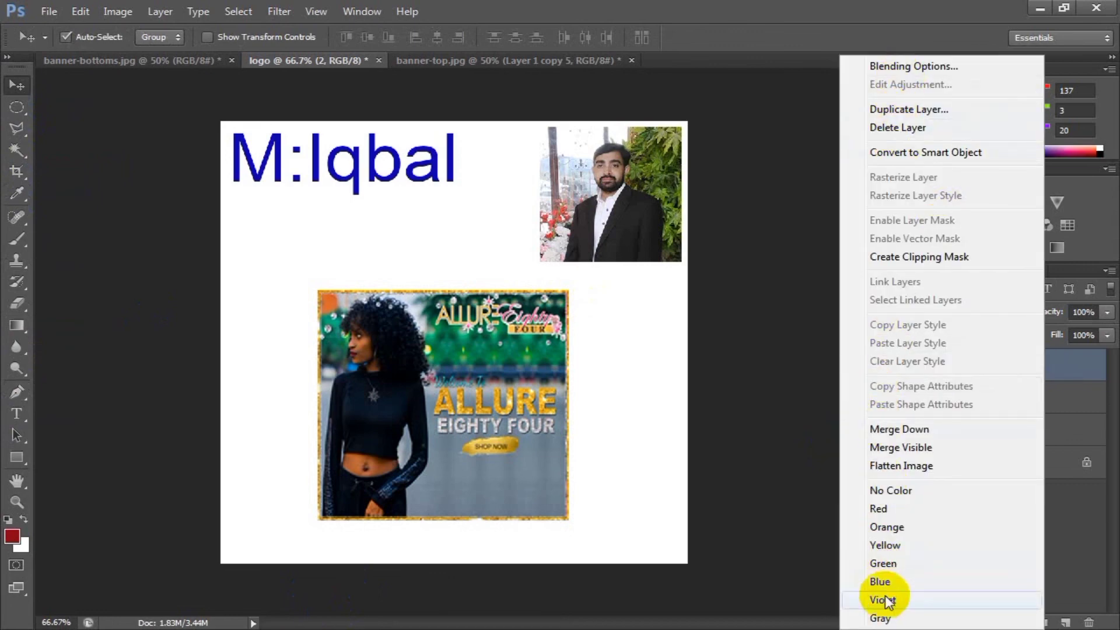
pyautogui.click(779, 331)
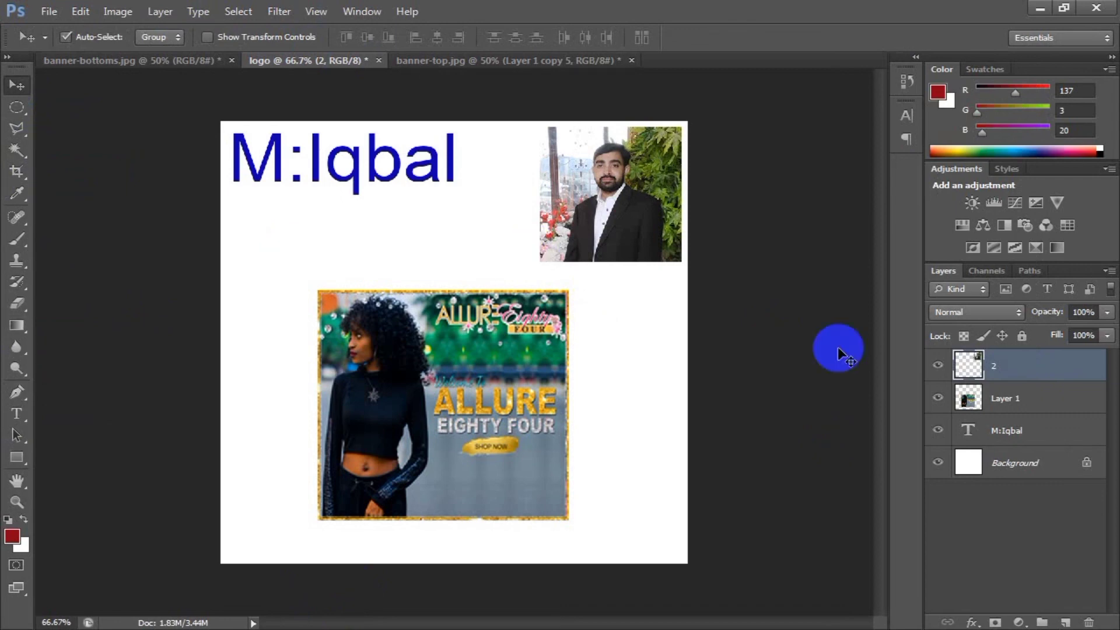
pyautogui.click(17, 110)
pyautogui.click(20, 86)
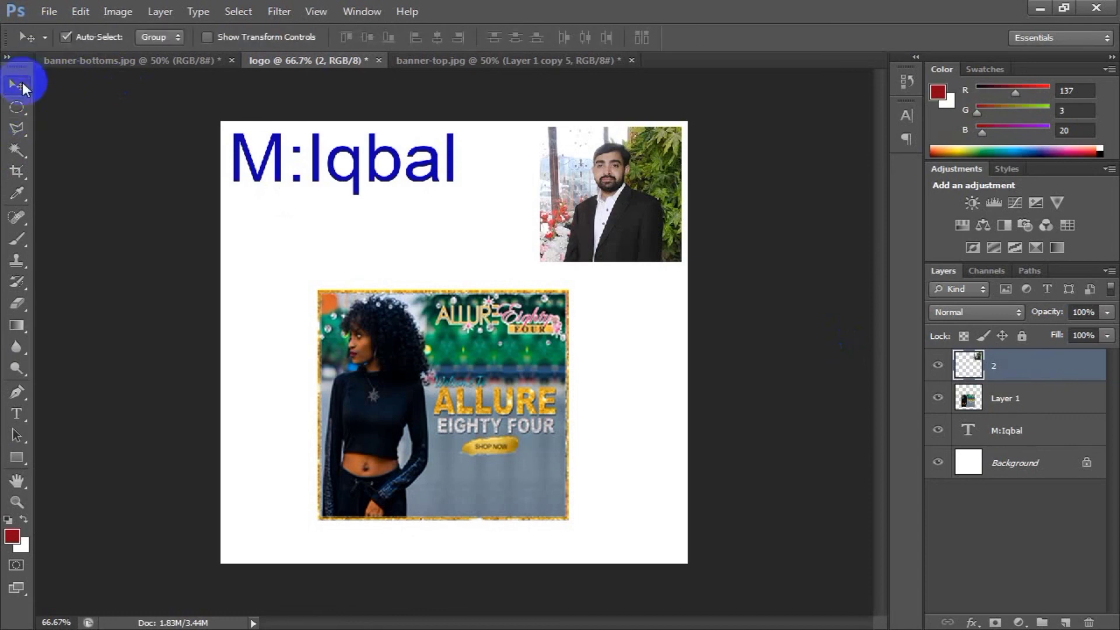
pyautogui.click(49, 12)
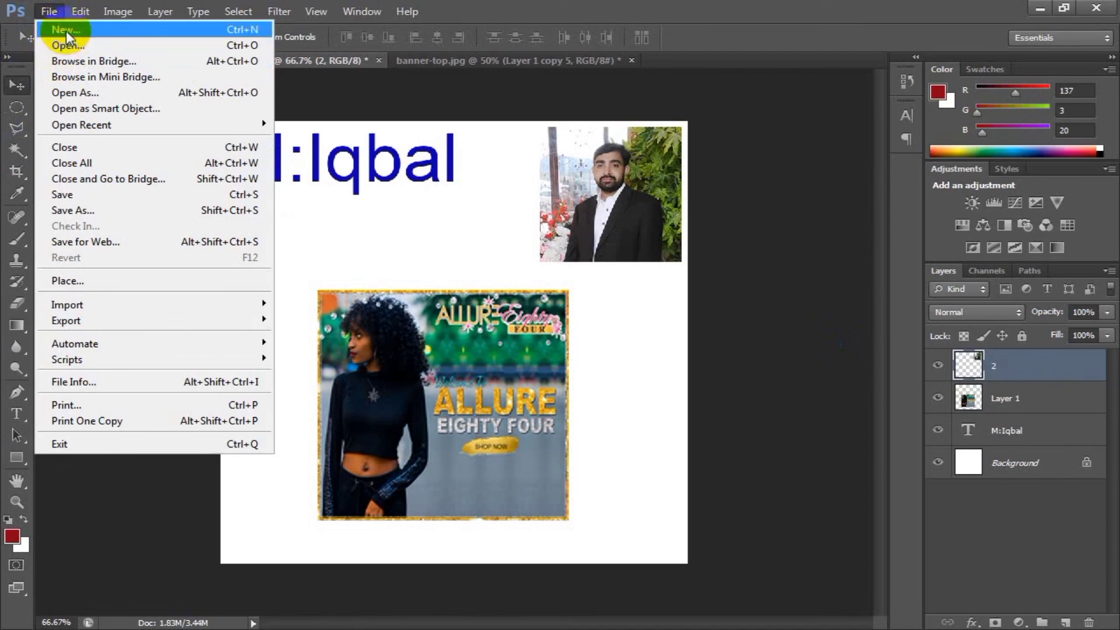
pyautogui.click(527, 225)
# View the banner-top.jpg and banner-bottoms.jpg documents, then return to the logo document.
pyautogui.click(432, 60)
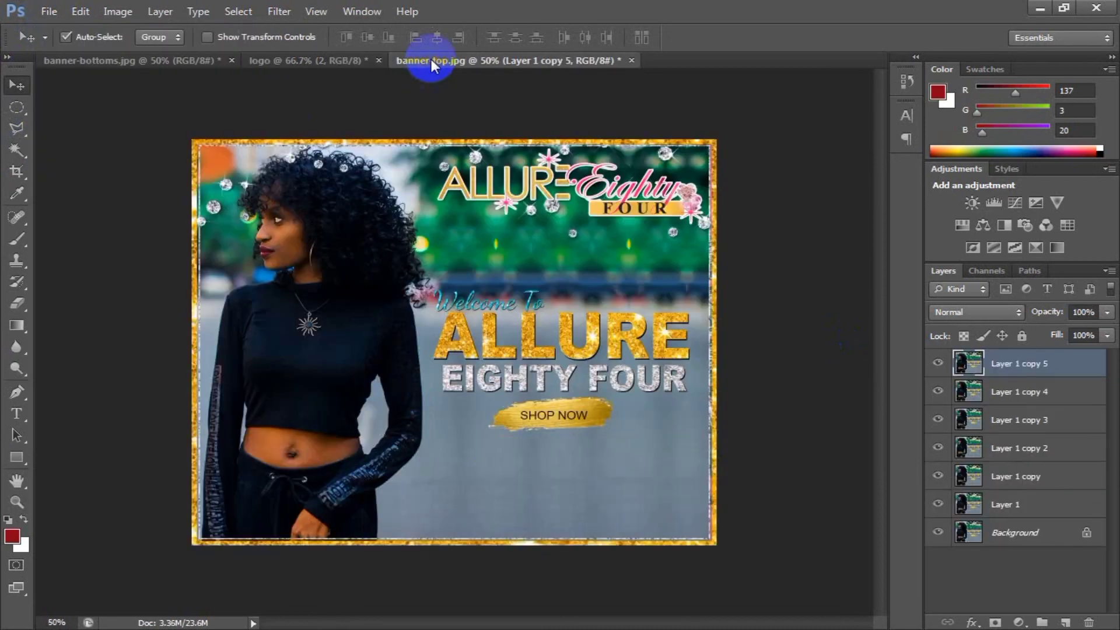
pyautogui.click(99, 58)
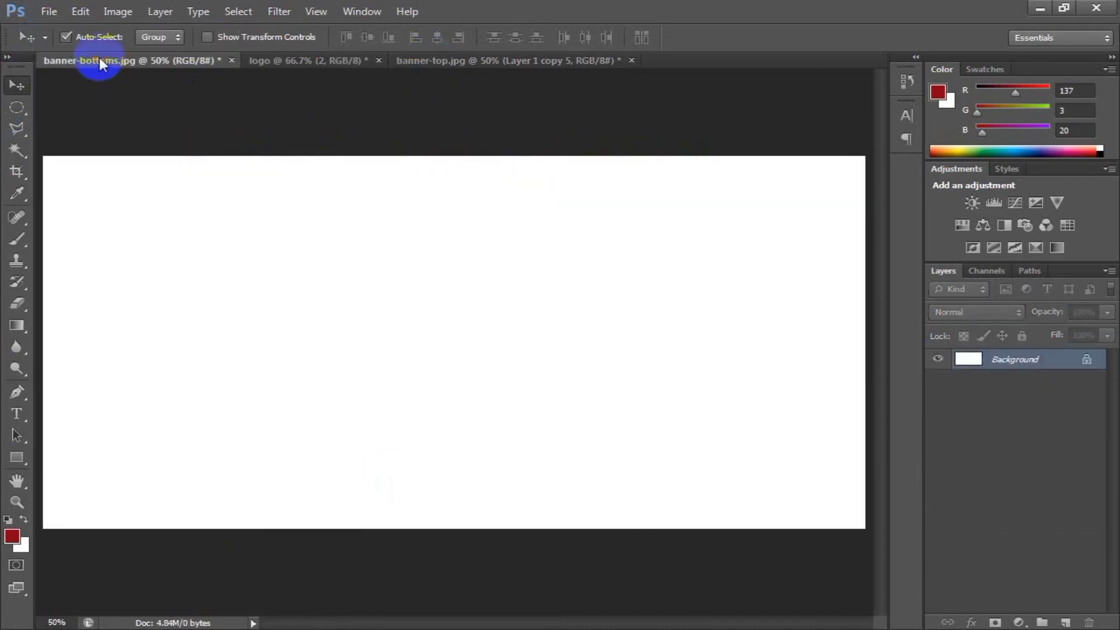
pyautogui.click(292, 65)
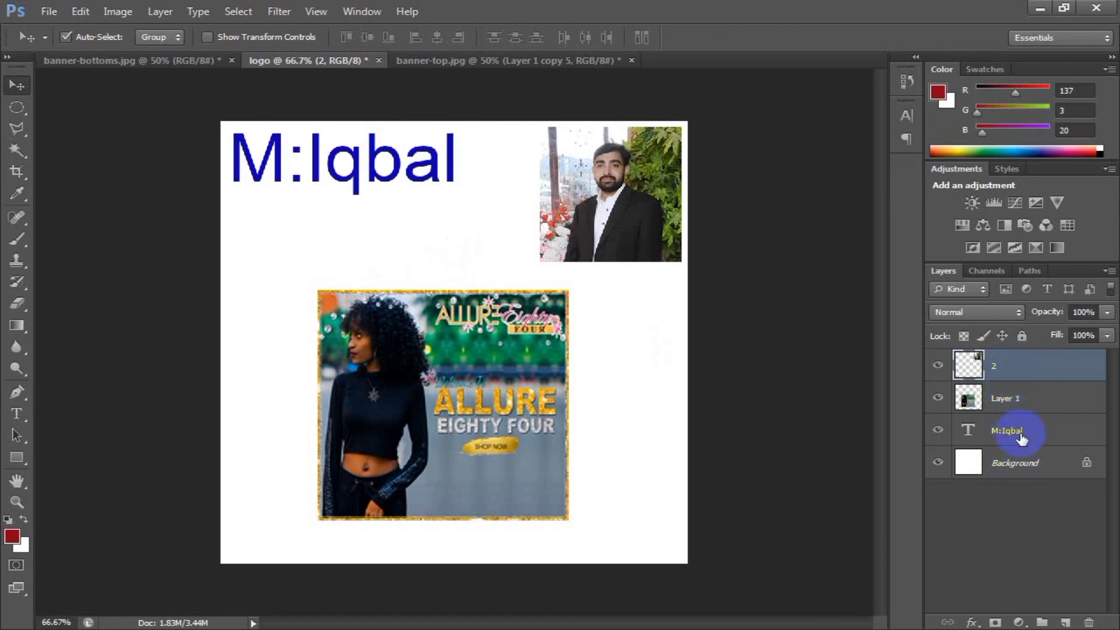
# Open Layer 1's Layer Style settings and cancel them, then select layer 2 and toggle its visibility off and on.
pyautogui.doubleClick(1018, 392)
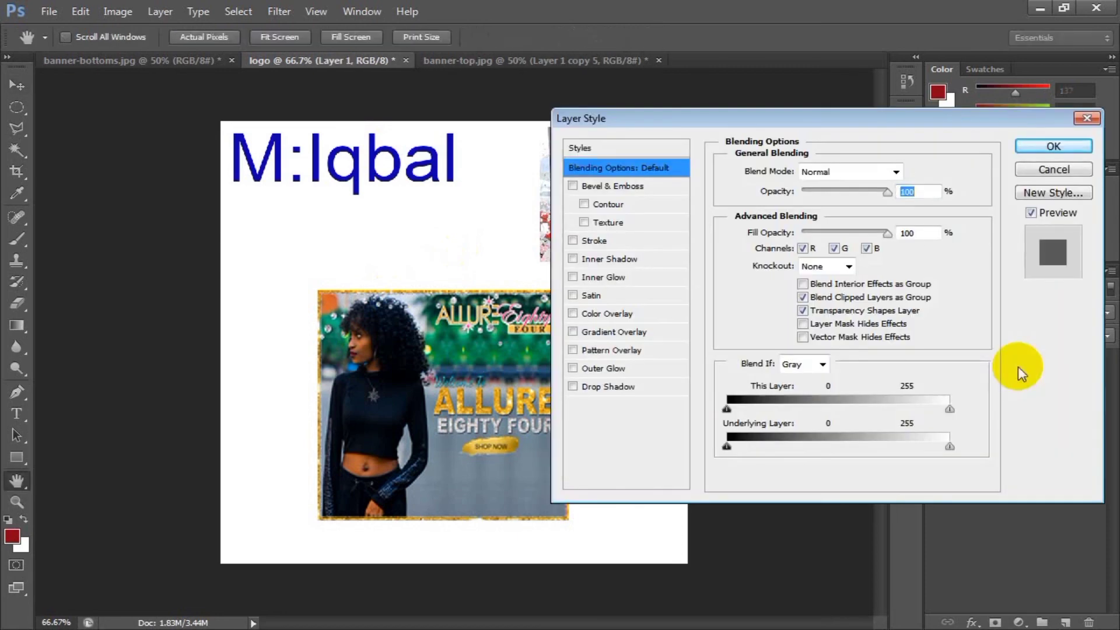
pyautogui.click(1060, 167)
pyautogui.click(1030, 375)
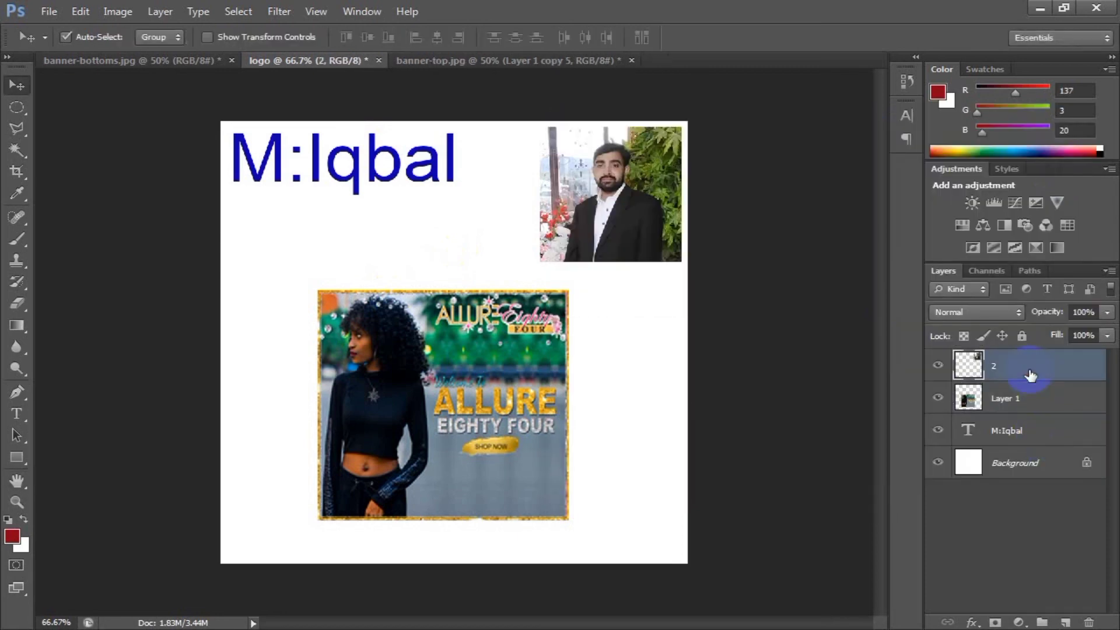
pyautogui.click(939, 371)
pyautogui.click(939, 369)
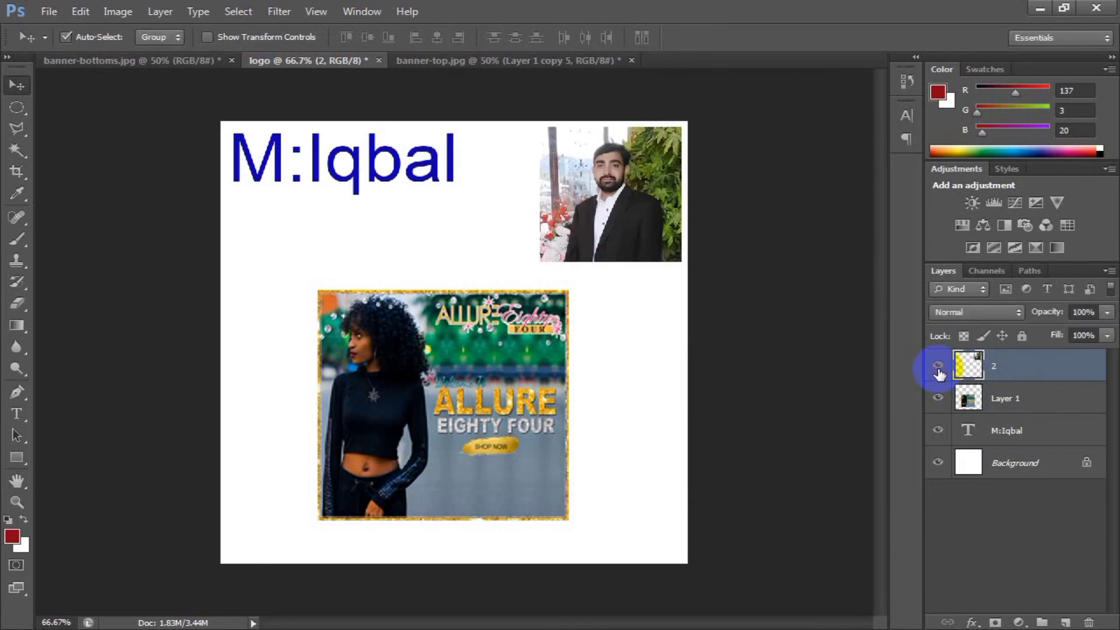